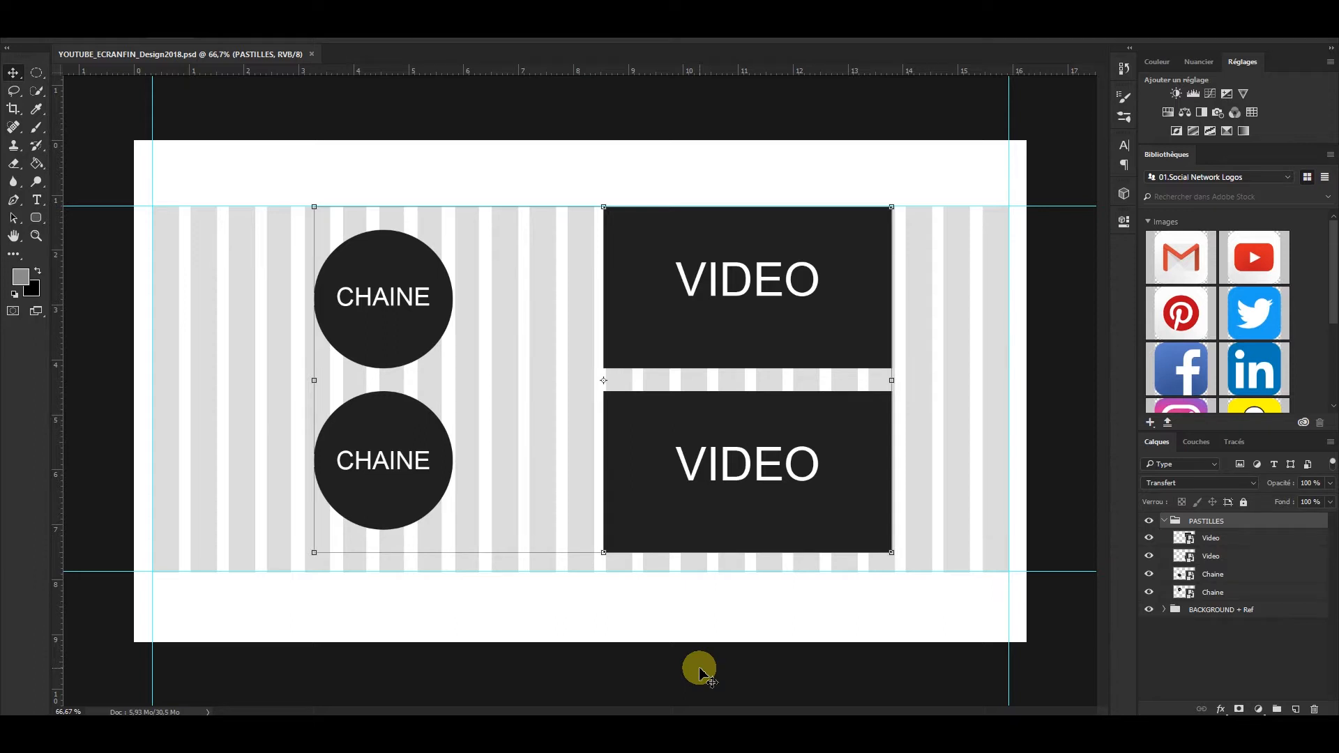
Step: Hide one CHAINE circle and arrange the remaining circle between the two VIDEO blocks in a single horizontal row
left_click(699, 673)
left_click(1149, 574)
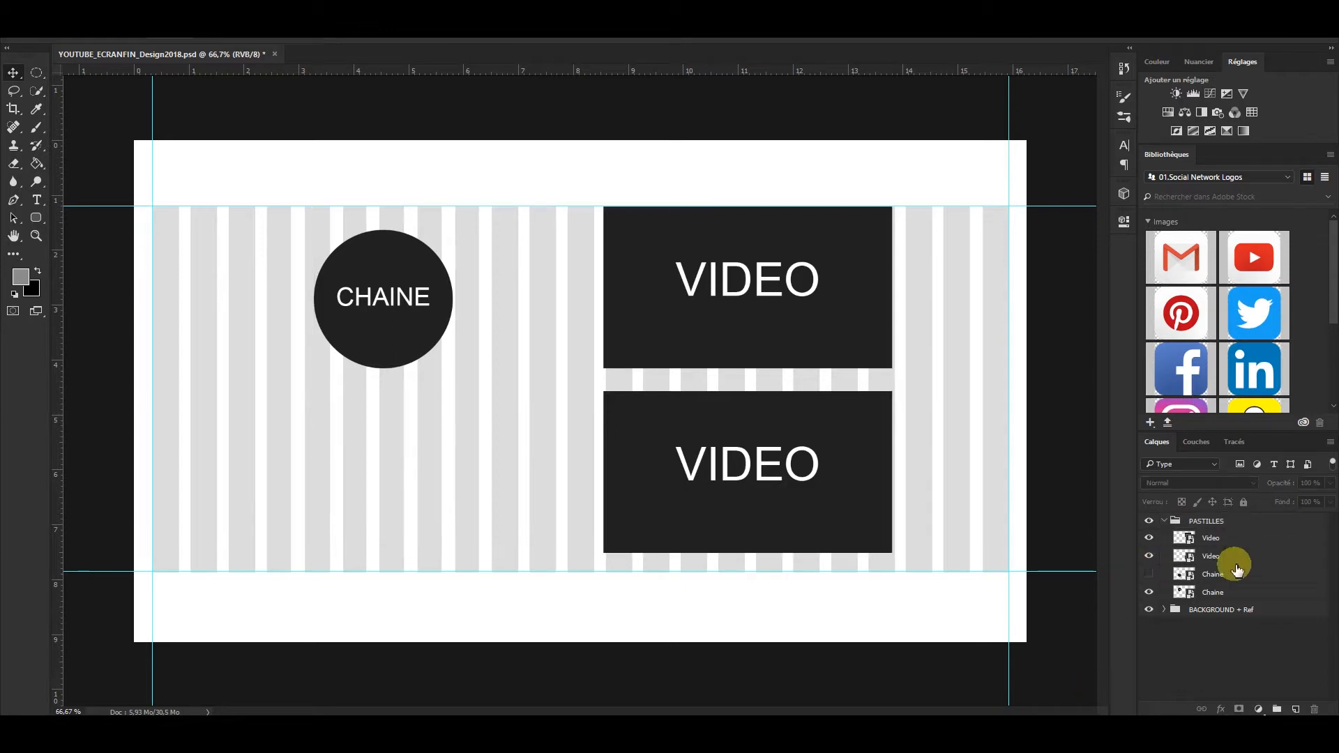
left_click_drag(818, 476, 368, 394)
left_click(1213, 574)
left_click(1213, 592)
left_click_drag(533, 321, 753, 411)
left_click(1213, 537)
left_click_drag(802, 311, 919, 413)
left_click(1212, 593)
left_click_drag(638, 416, 615, 417)
Step: Add a new layer inside the Design group, below PASTILLES, and fill it with the dark background colour
left_click(1196, 656)
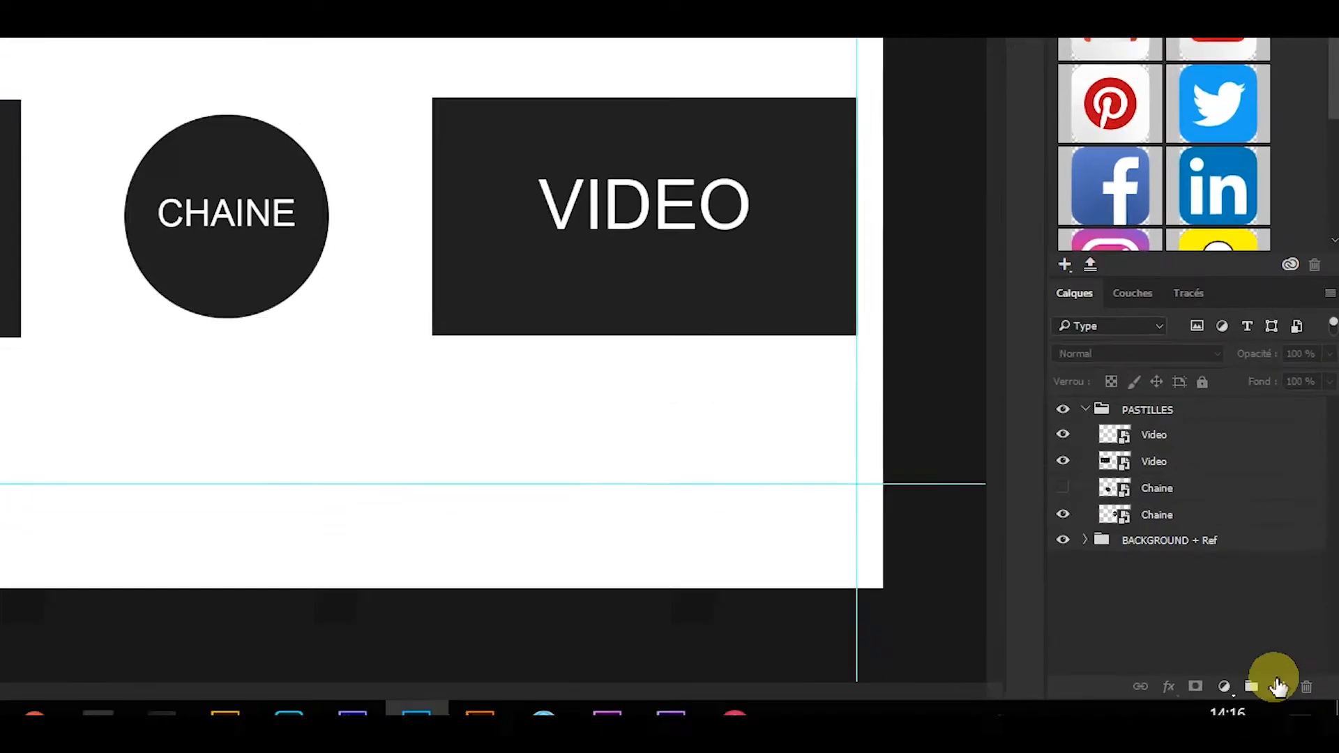
left_click(1295, 709)
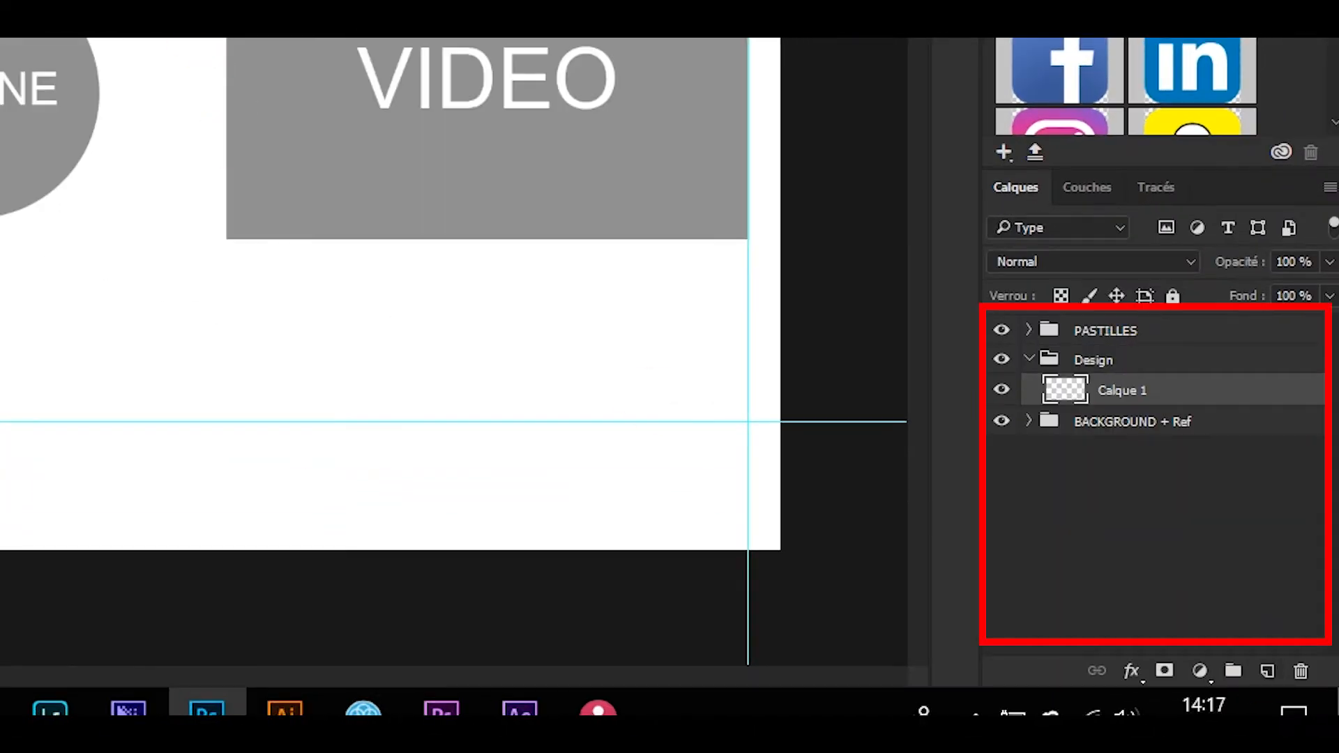
key("ctrl+BackSpace")
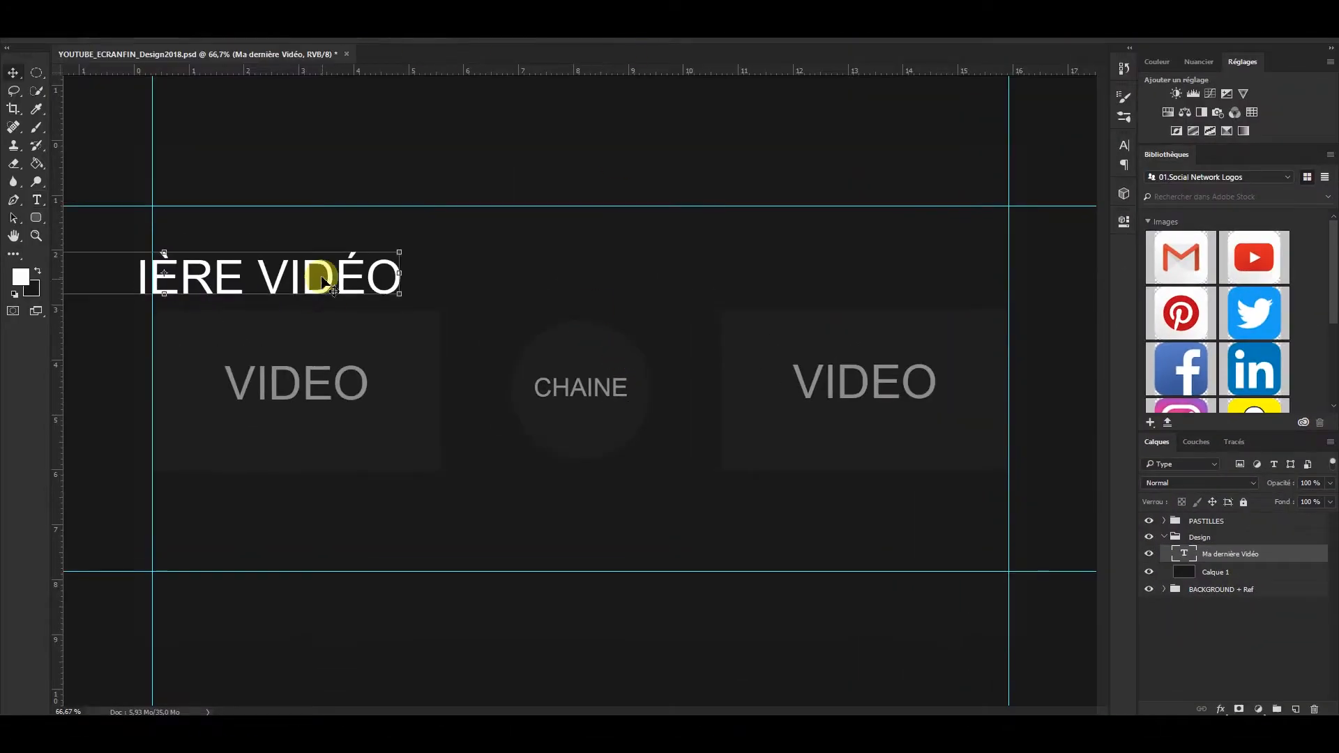
Step: Scale down the "Ma dernière vidéo" title and place it just above the left VIDEO block
left_click_drag(322, 278, 700, 288)
left_click_drag(776, 258, 574, 283)
left_click_drag(532, 295, 390, 289)
Step: Set the title's font to DK Cinnabar Brush and duplicate the title above the right VIDEO block
left_click(674, 34)
left_click(1124, 146)
left_click(1039, 162)
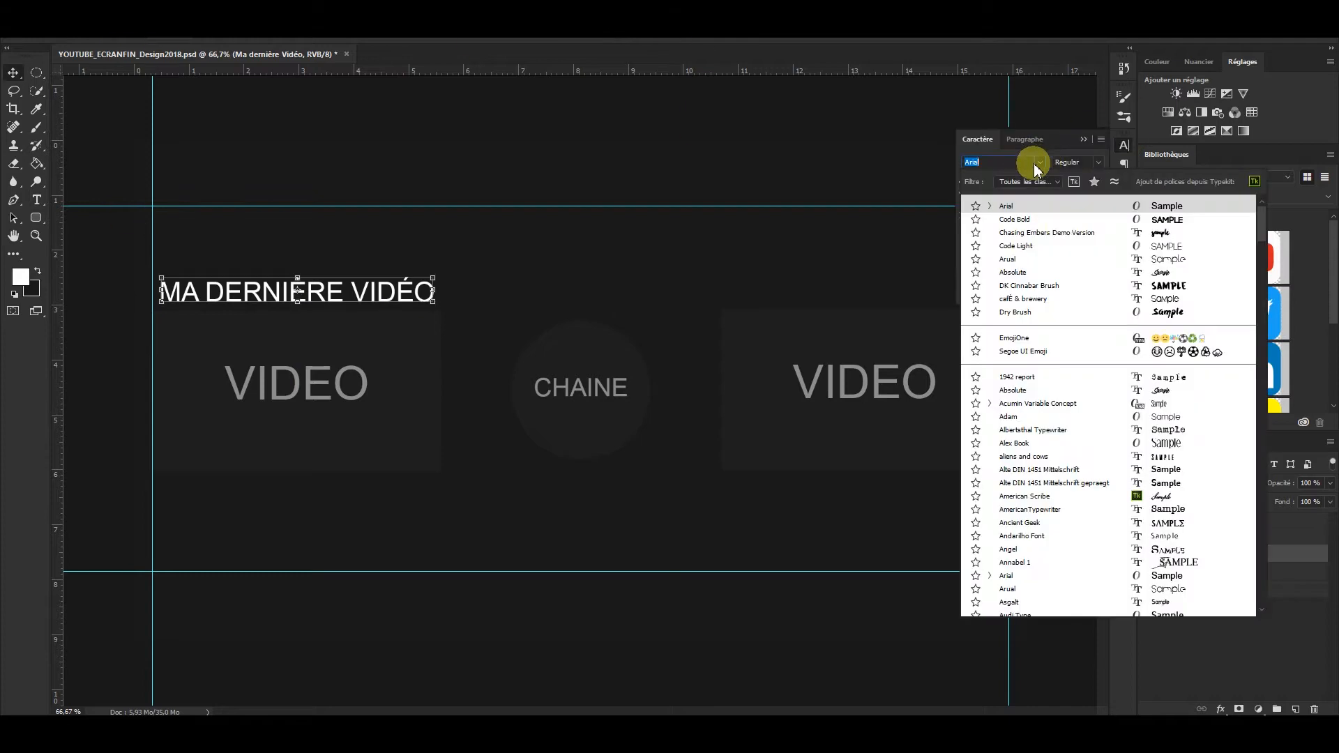
scroll(1072, 514, "down", 15)
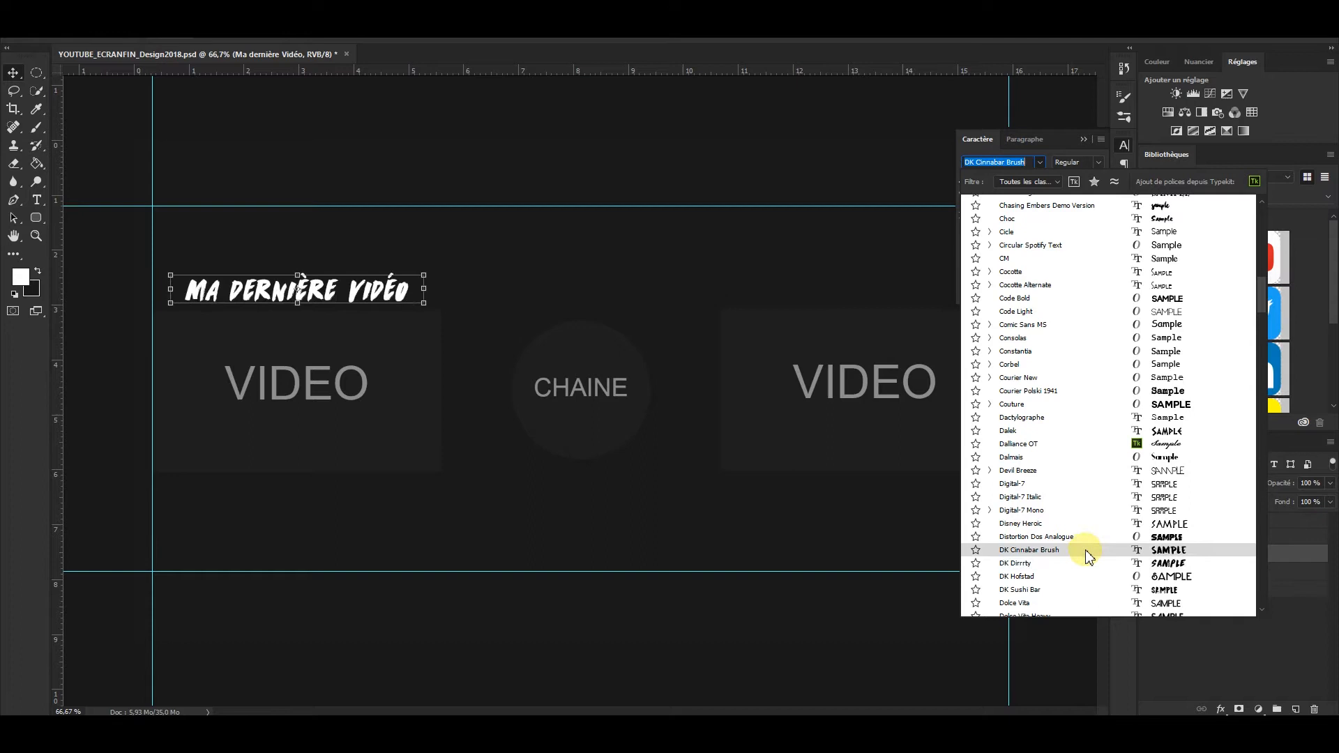
left_click(1085, 550)
left_click(1084, 139)
left_click_drag(368, 309, 926, 293)
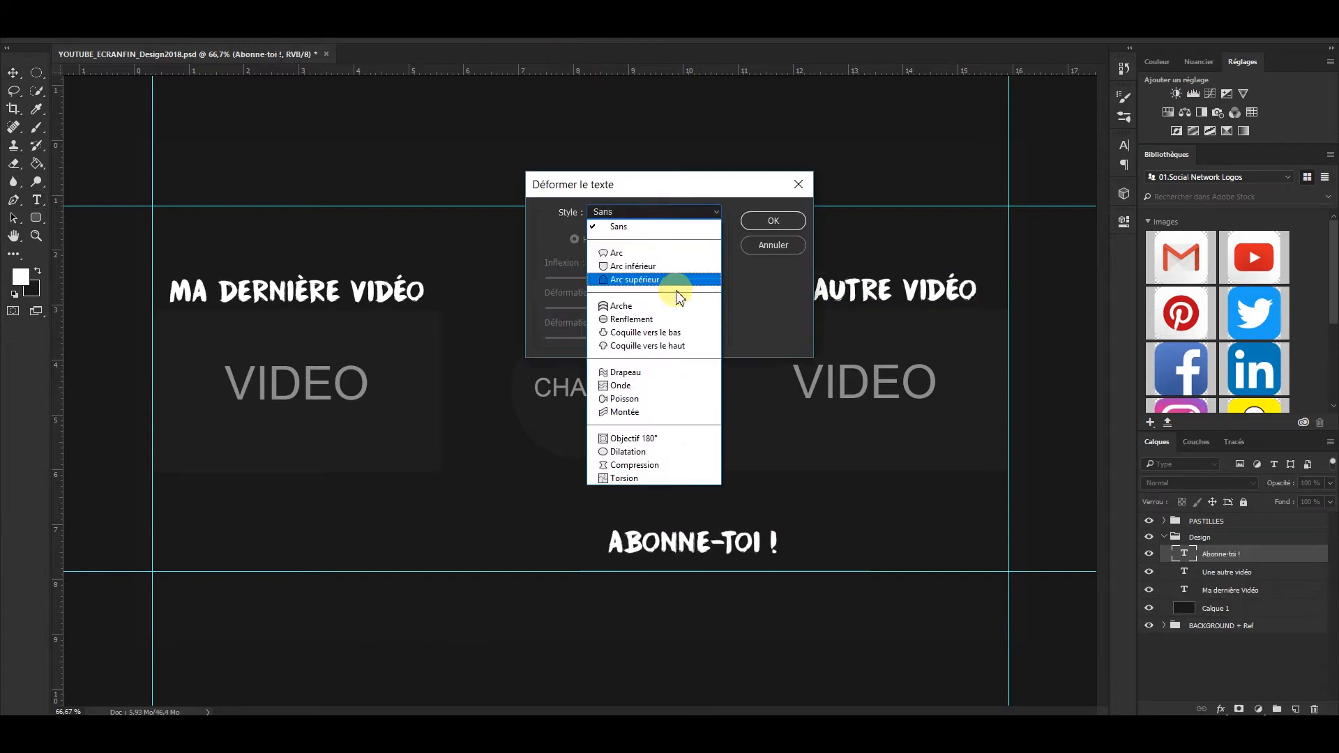
Step: Warp the "Abonne-toi !" text with the Arc style and switch to the graphics library holding the white social network logos
left_click(673, 290)
left_click(642, 251)
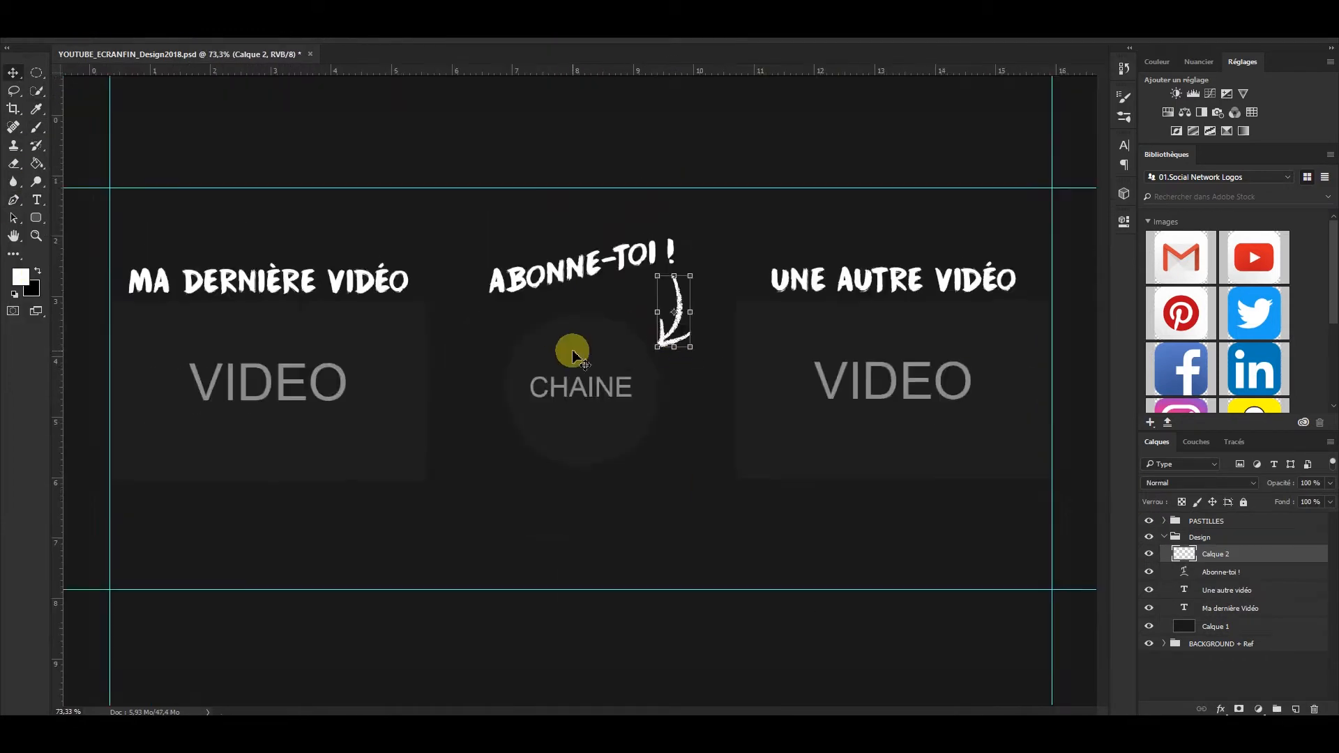
left_click(1238, 177)
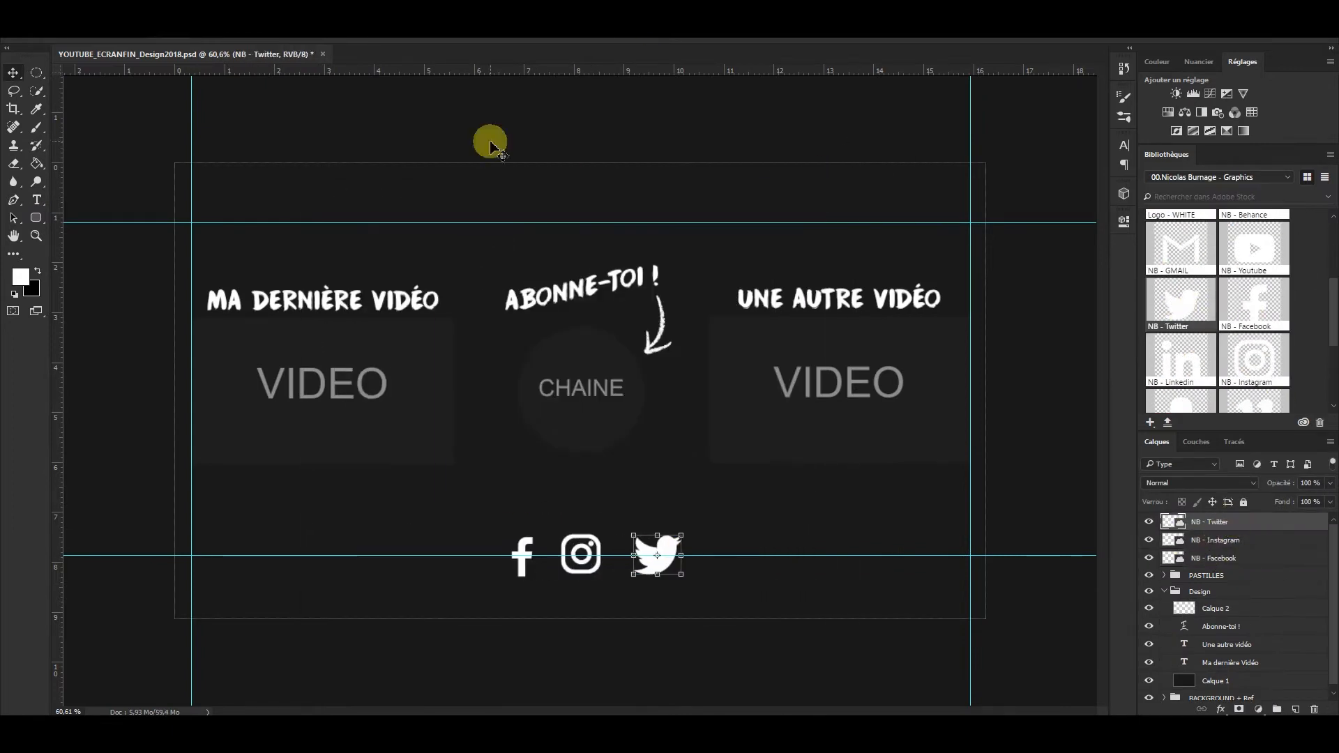
scroll(800, 591, "up", 3)
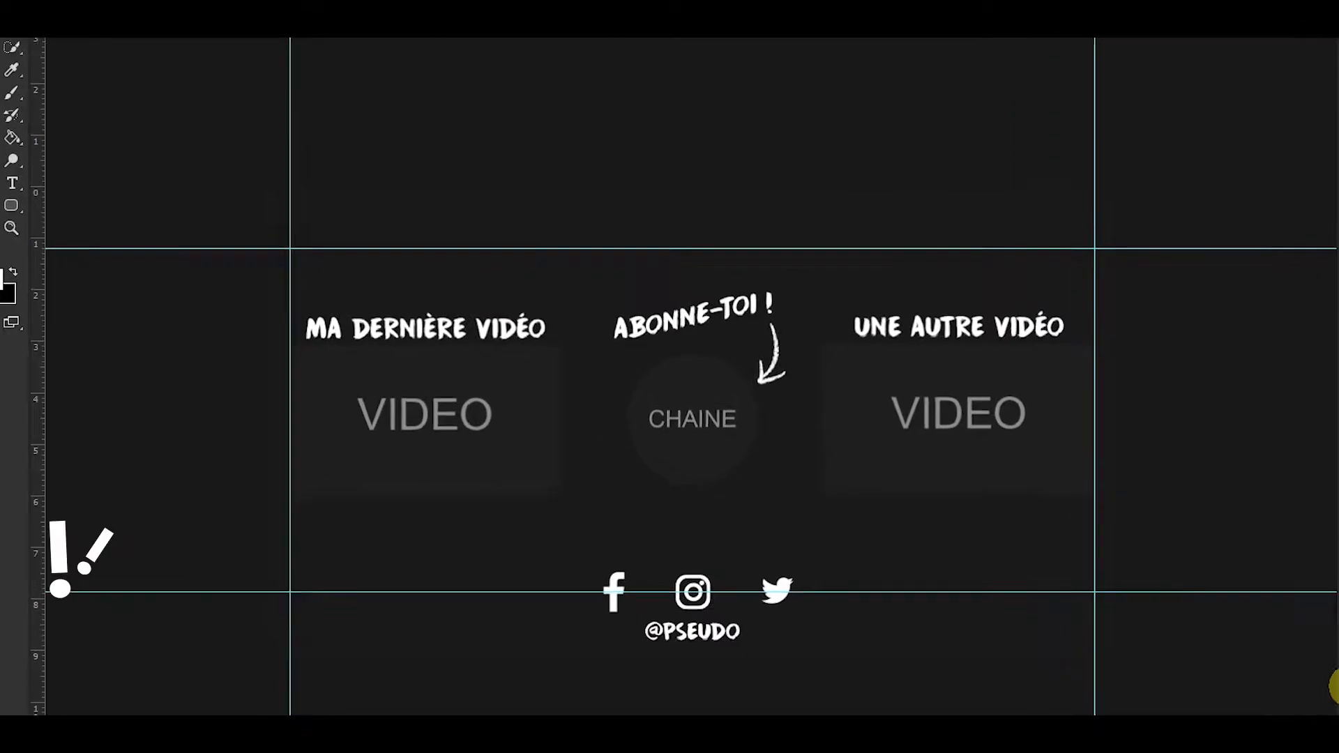
Step: Save the end screen design as ECF_Demo in Photoshop format in the Chaine Youtube folder
key("ctrl+s")
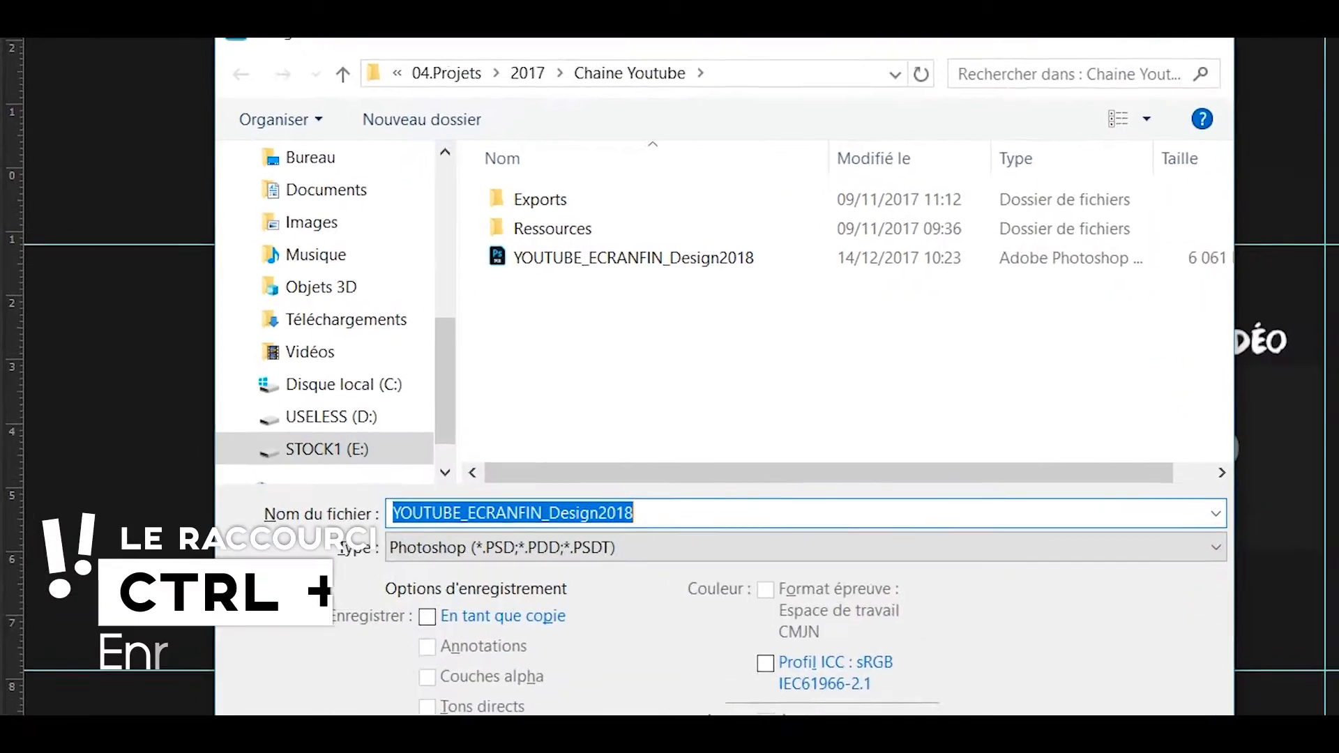
left_click(712, 516)
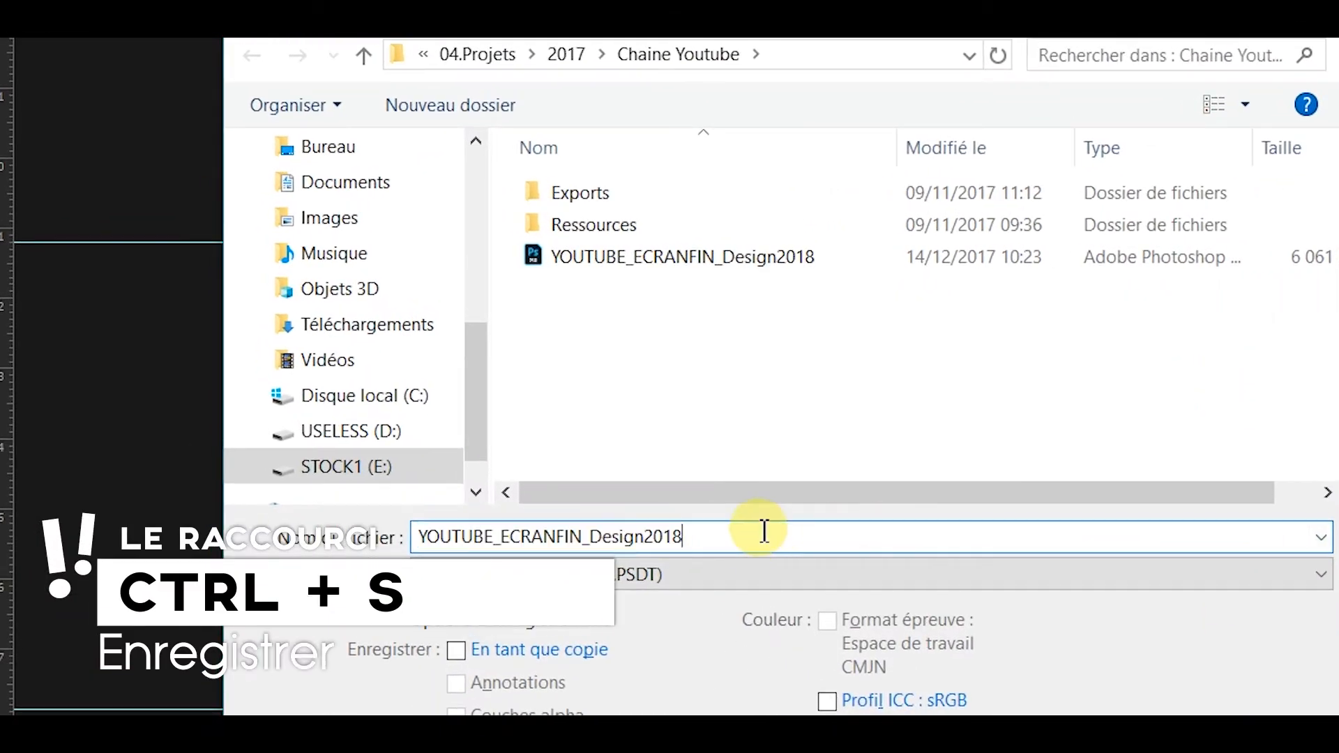
left_click_drag(765, 531, 705, 540)
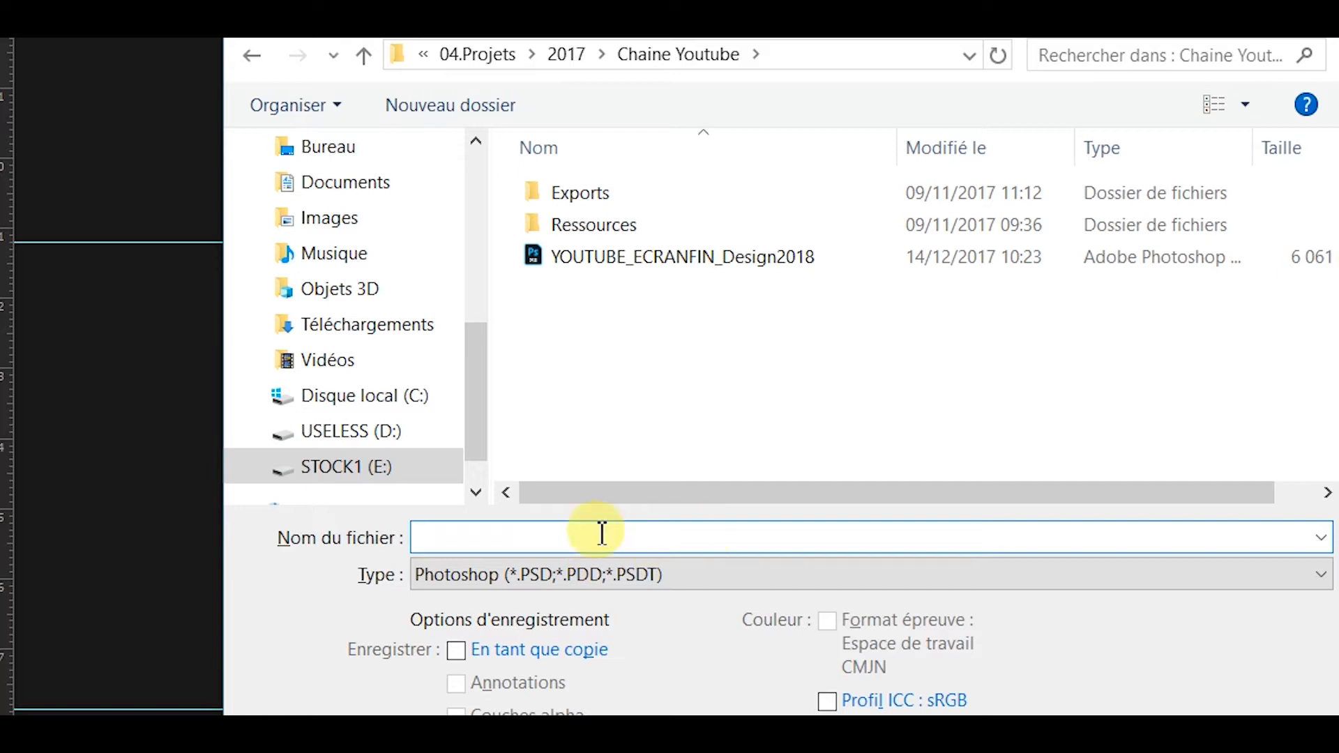
type("ECF")
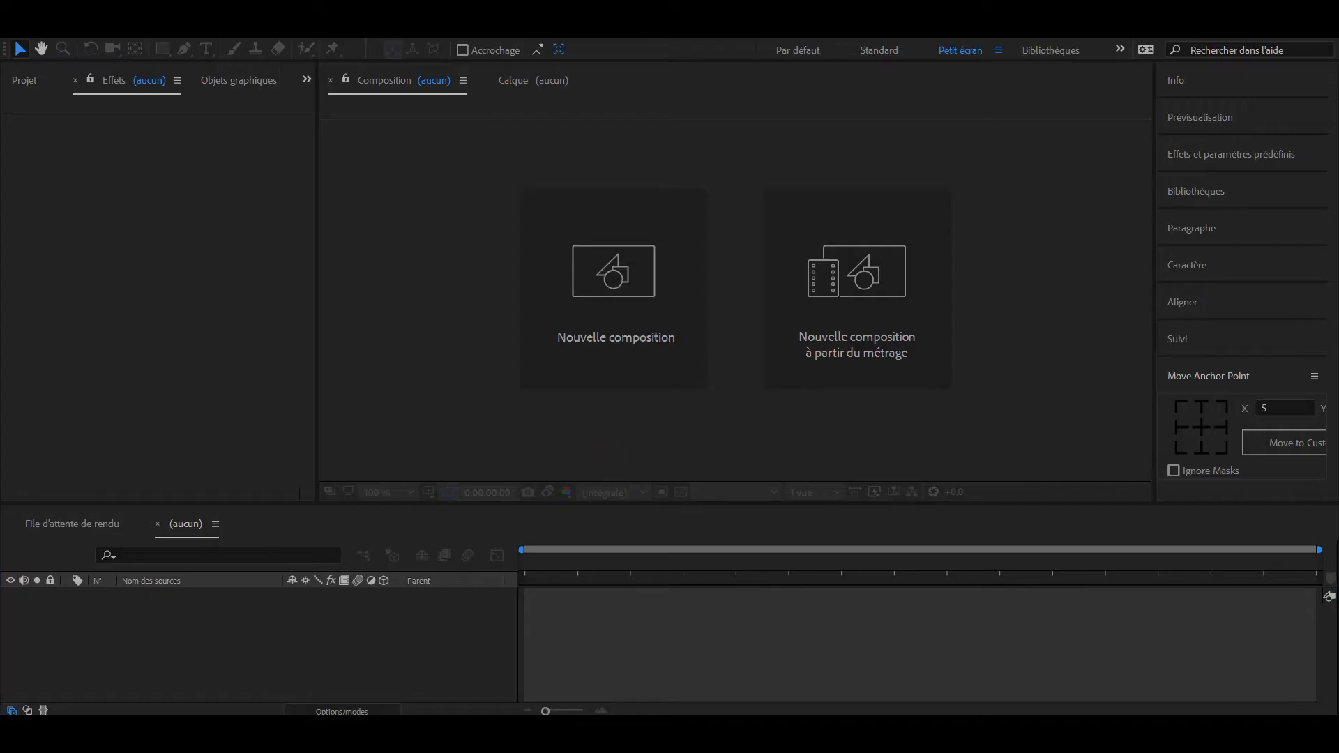
Step: Switch to File Explorer and open the Chaine Youtube folder under 04.Graphisme, 04.Projets, 2017 on STOCK1 (E:)
left_click(407, 327)
left_click(381, 728)
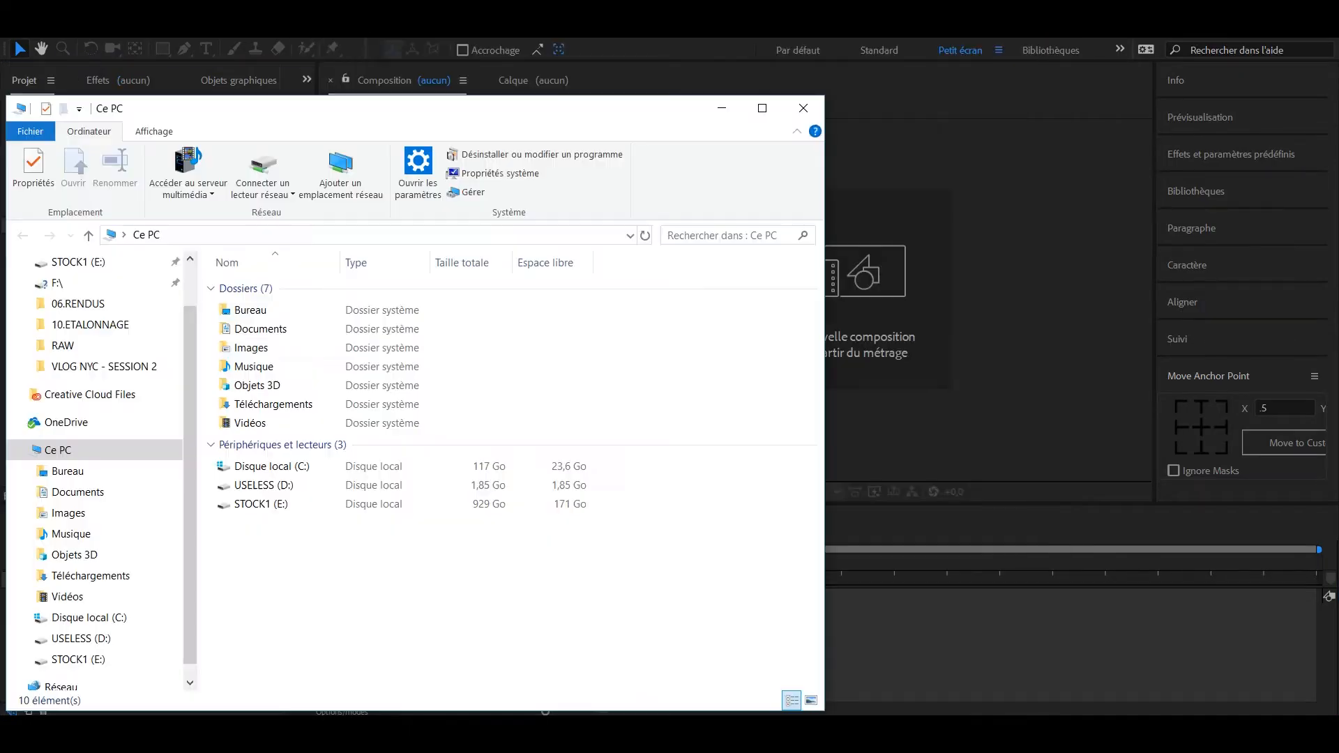
double_click(267, 503)
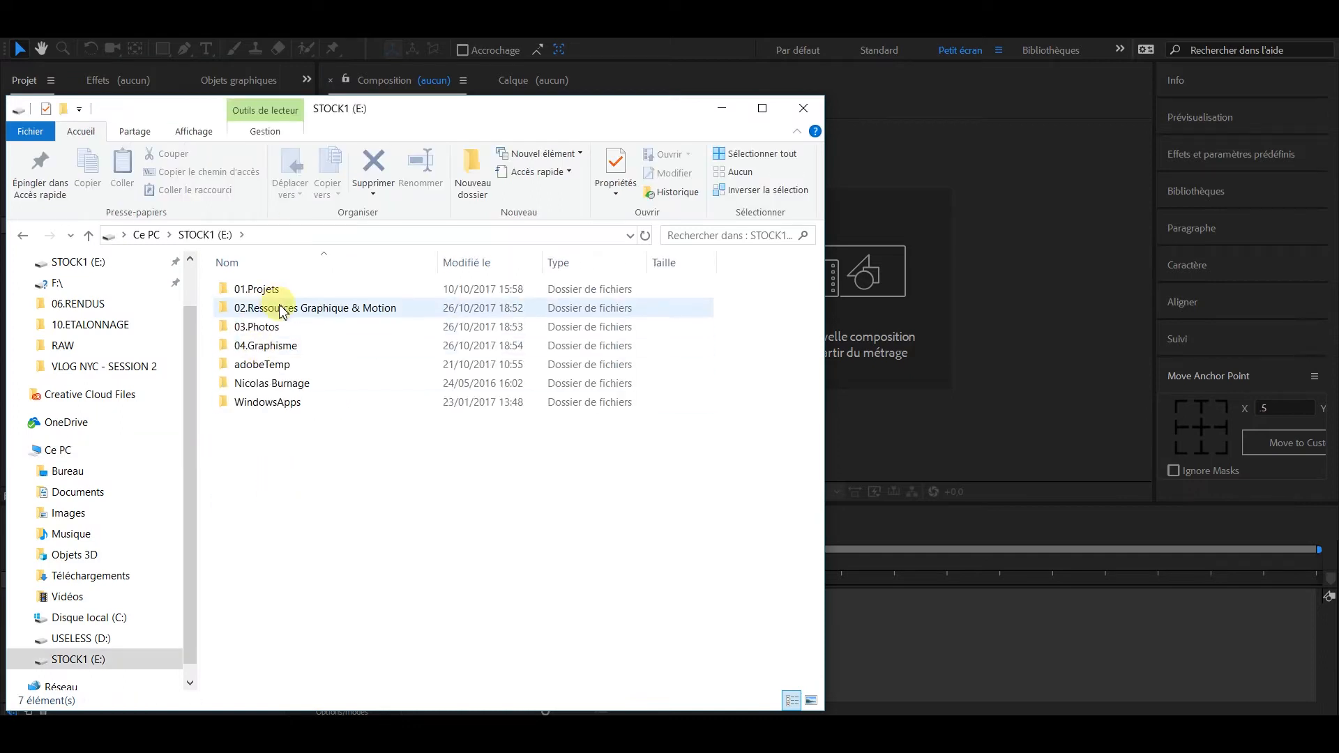
double_click(283, 309)
left_click(22, 234)
double_click(279, 346)
left_click(286, 346)
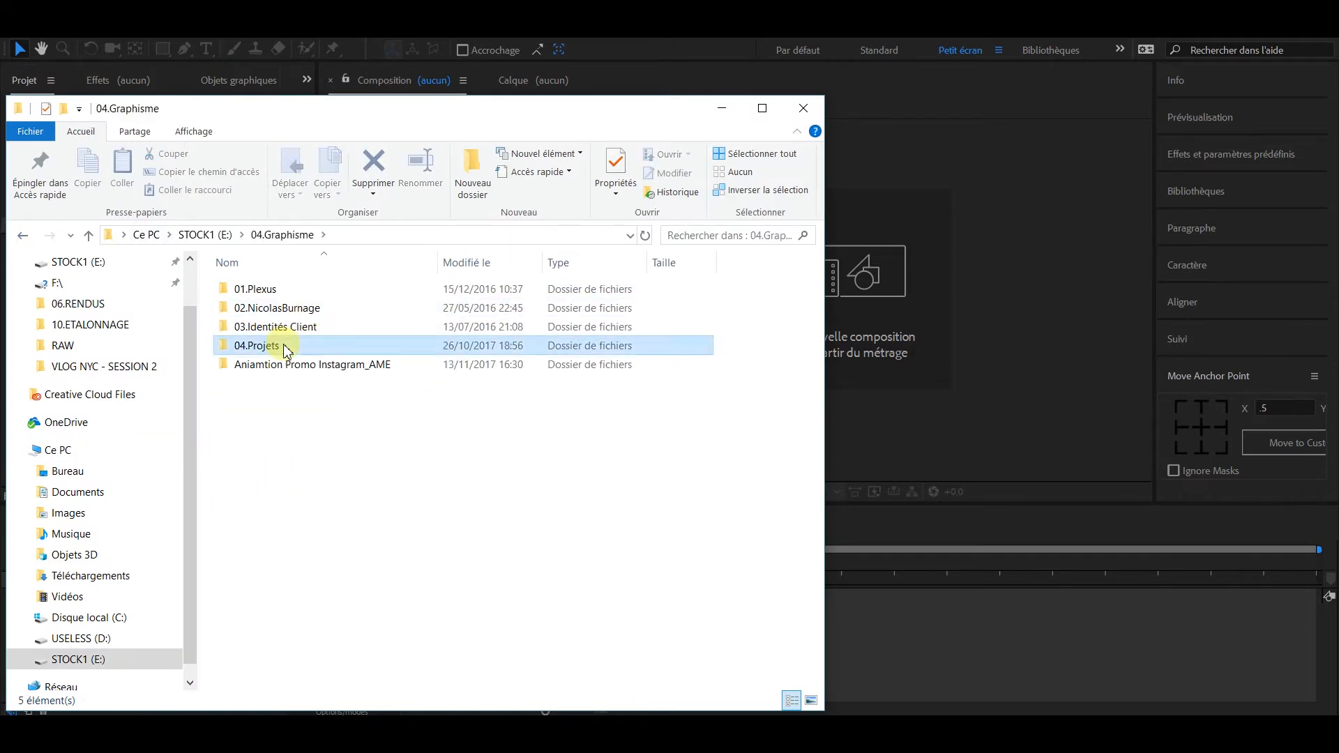
double_click(284, 345)
double_click(263, 313)
left_click_drag(551, 102, 1122, 72)
left_click(842, 320)
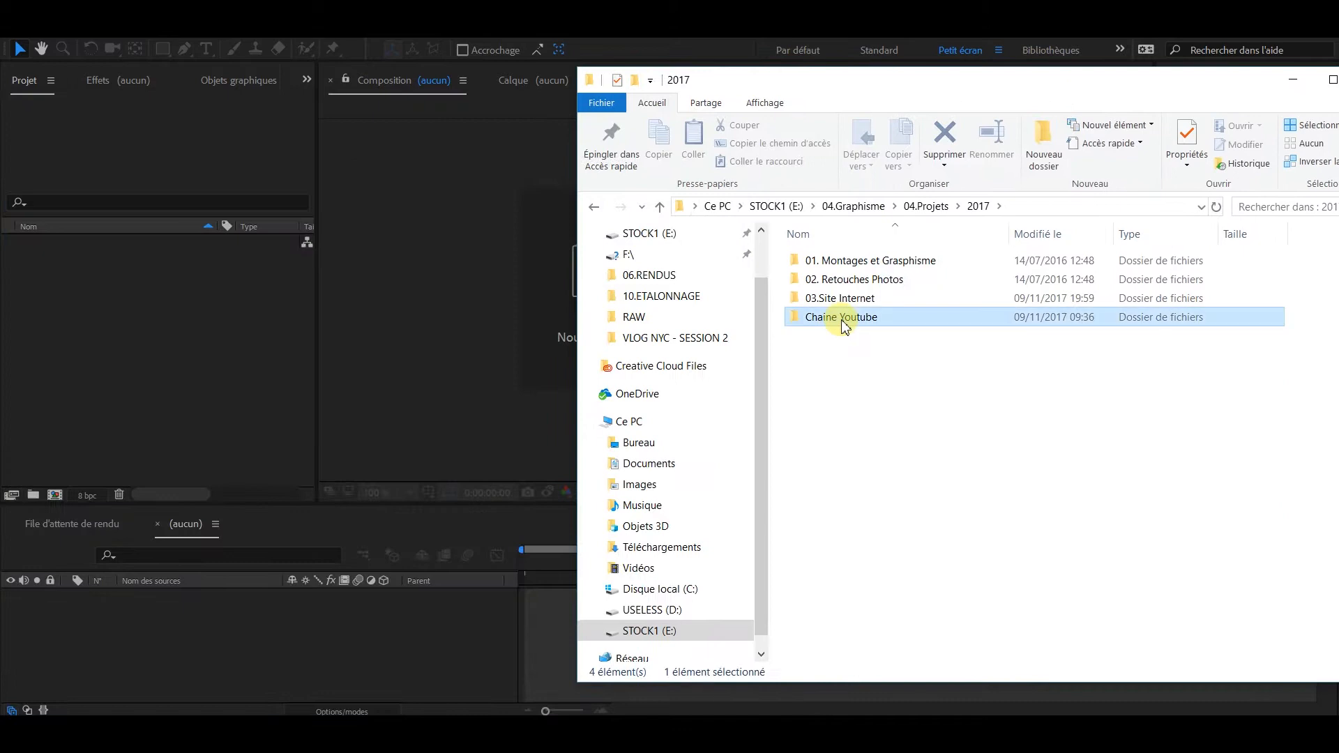
double_click(844, 322)
Step: Import ECF_Demo.psd into the After Effects project as a Composition with editable layer styles
left_click(842, 319)
left_click_drag(835, 327, 202, 321)
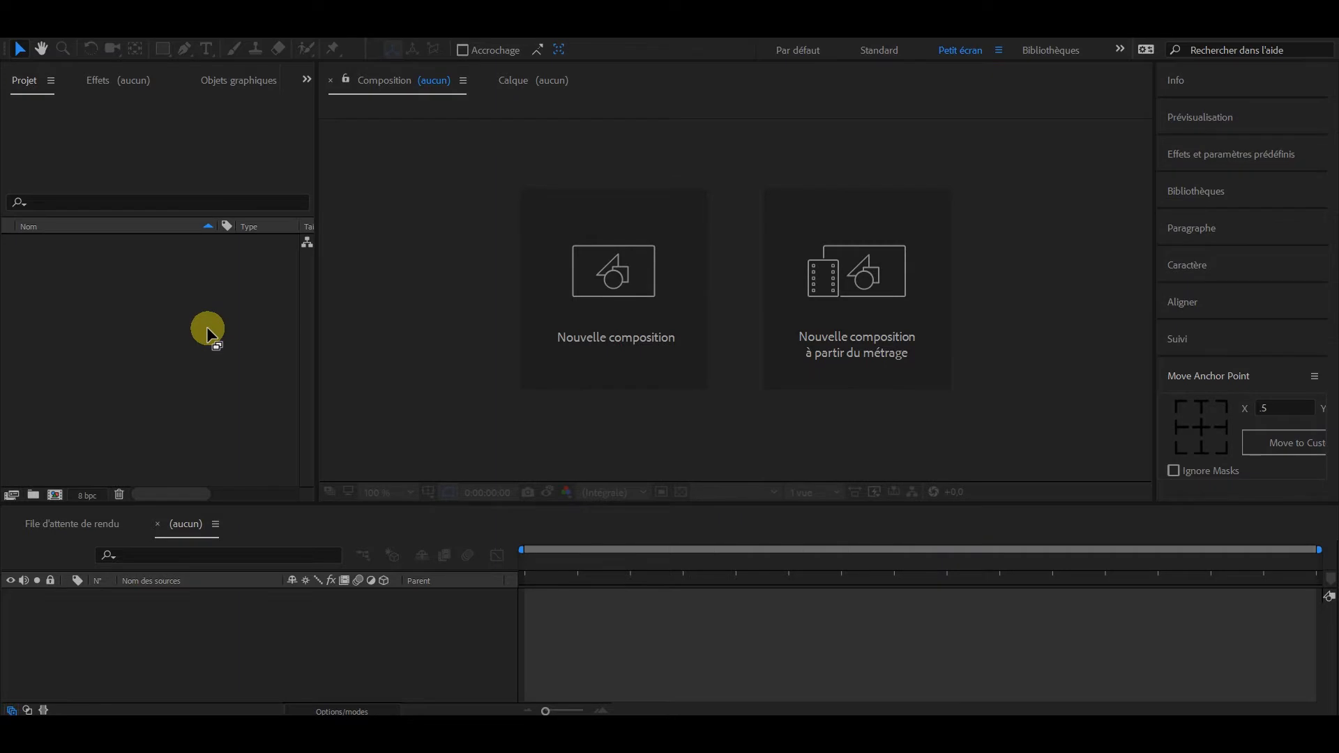
left_click_drag(207, 327, 206, 326)
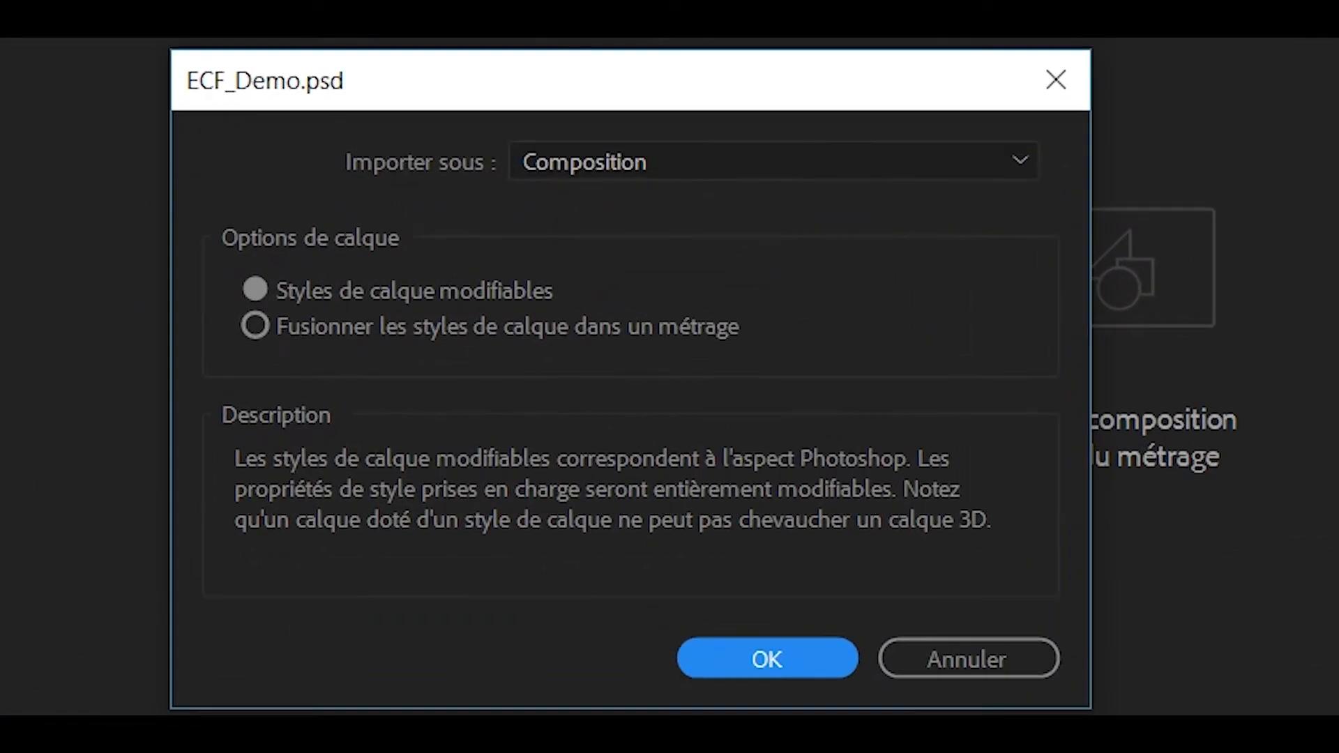
left_click(1027, 165)
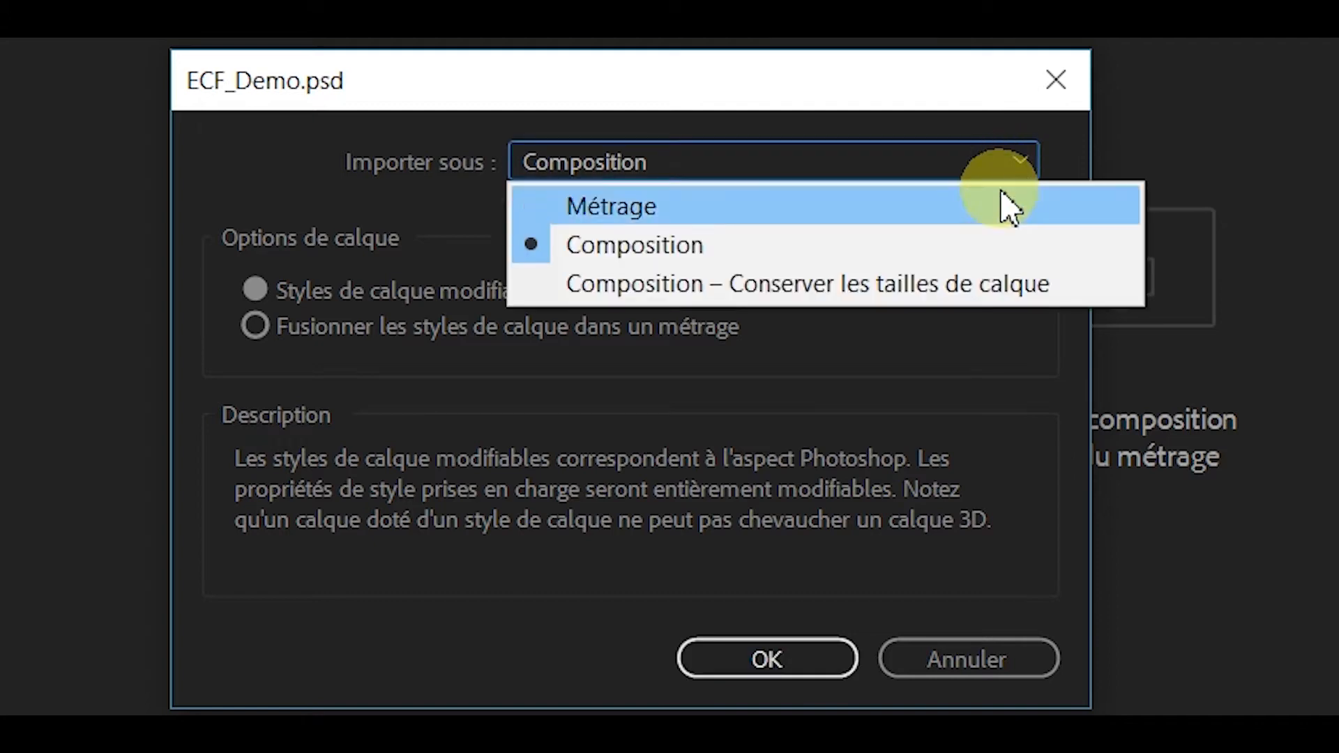
left_click(994, 262)
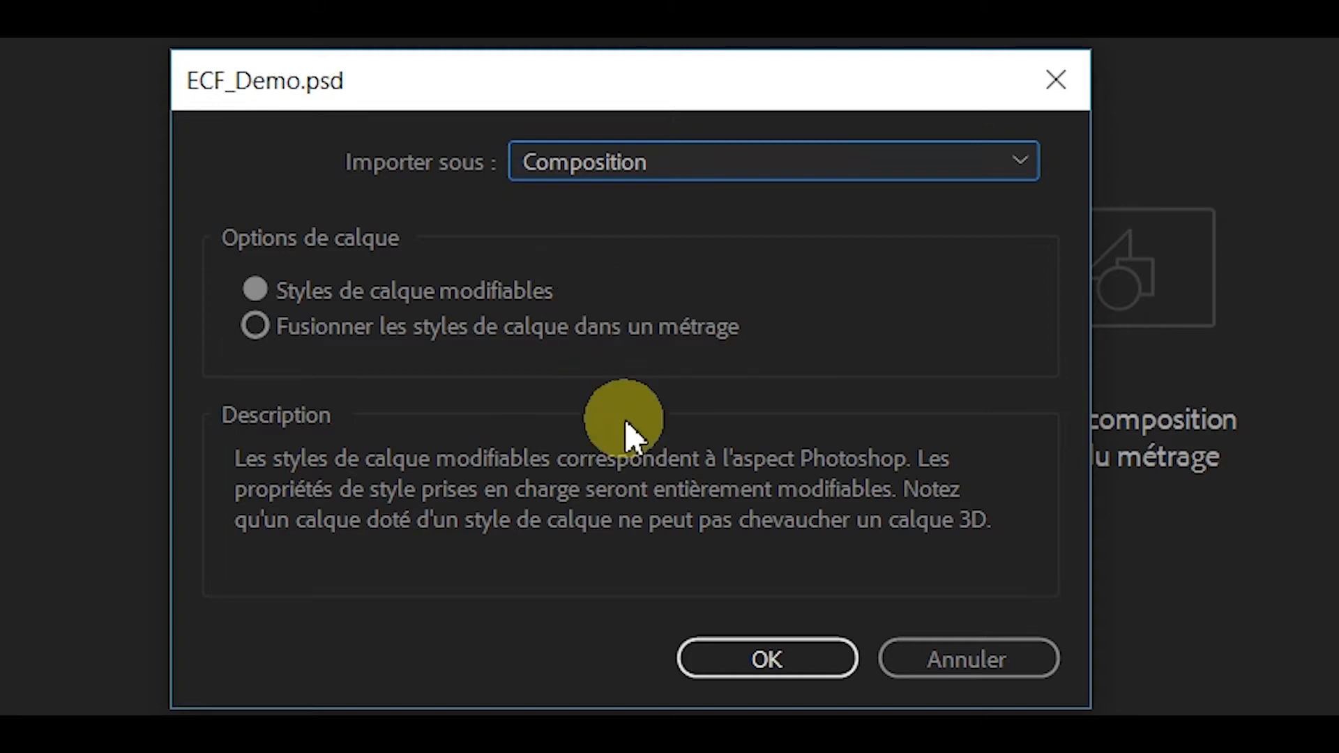
left_click(754, 664)
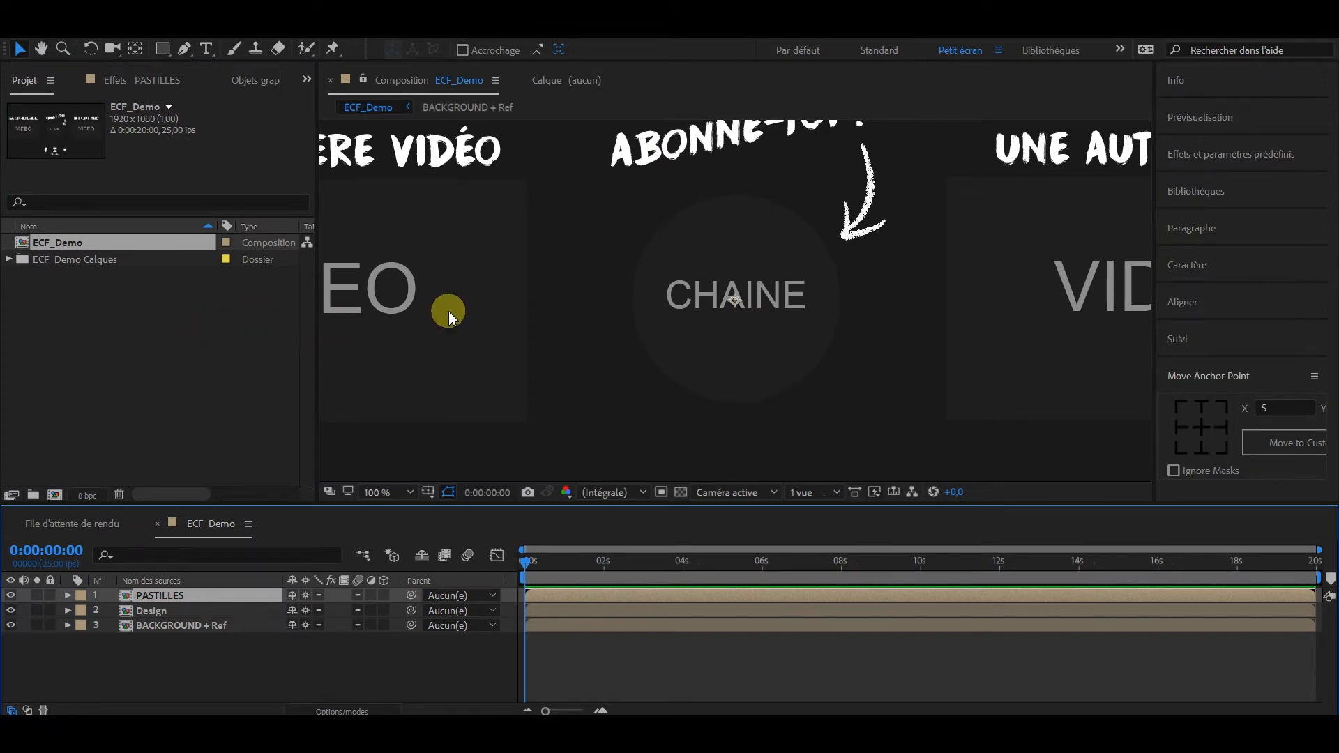
Step: Zoom the composition view out to 50 % and enlarge the viewer panel above the timeline
scroll(823, 279, "down", 4)
scroll(811, 286, "up", 2)
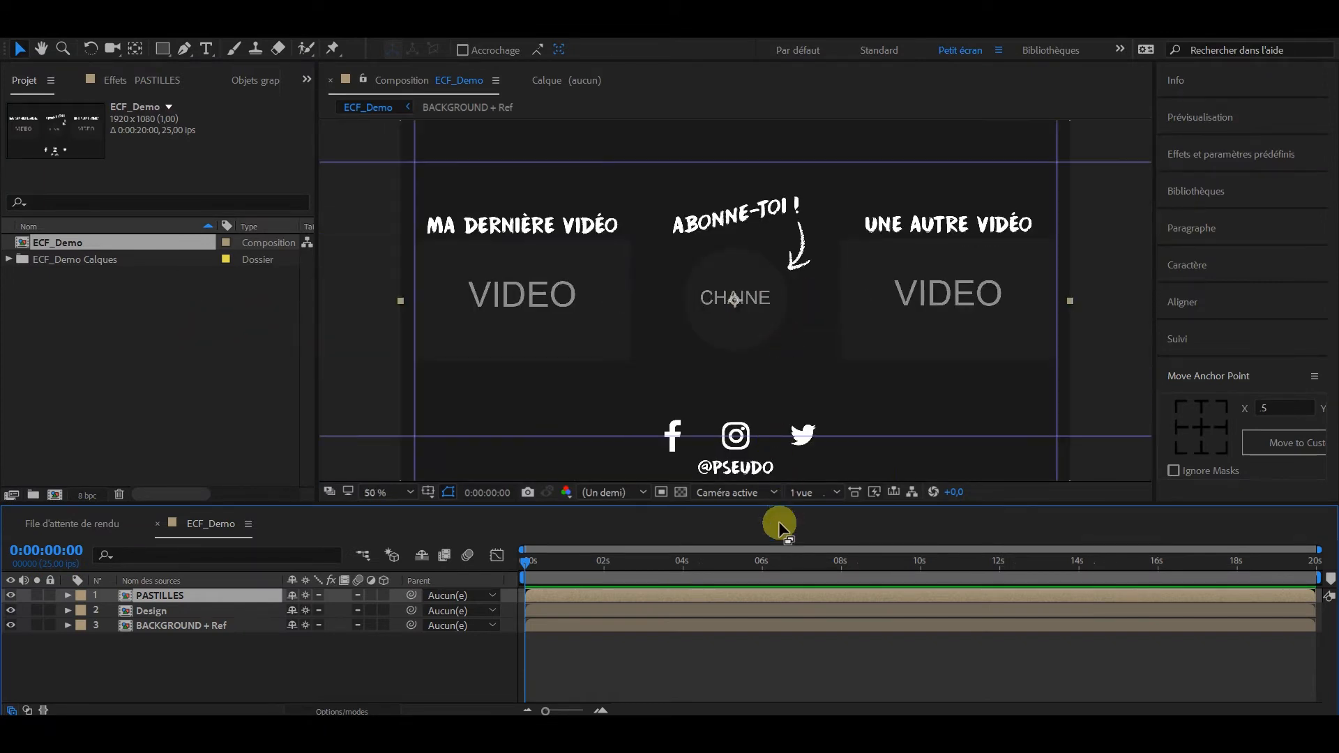
left_click_drag(780, 503, 774, 558)
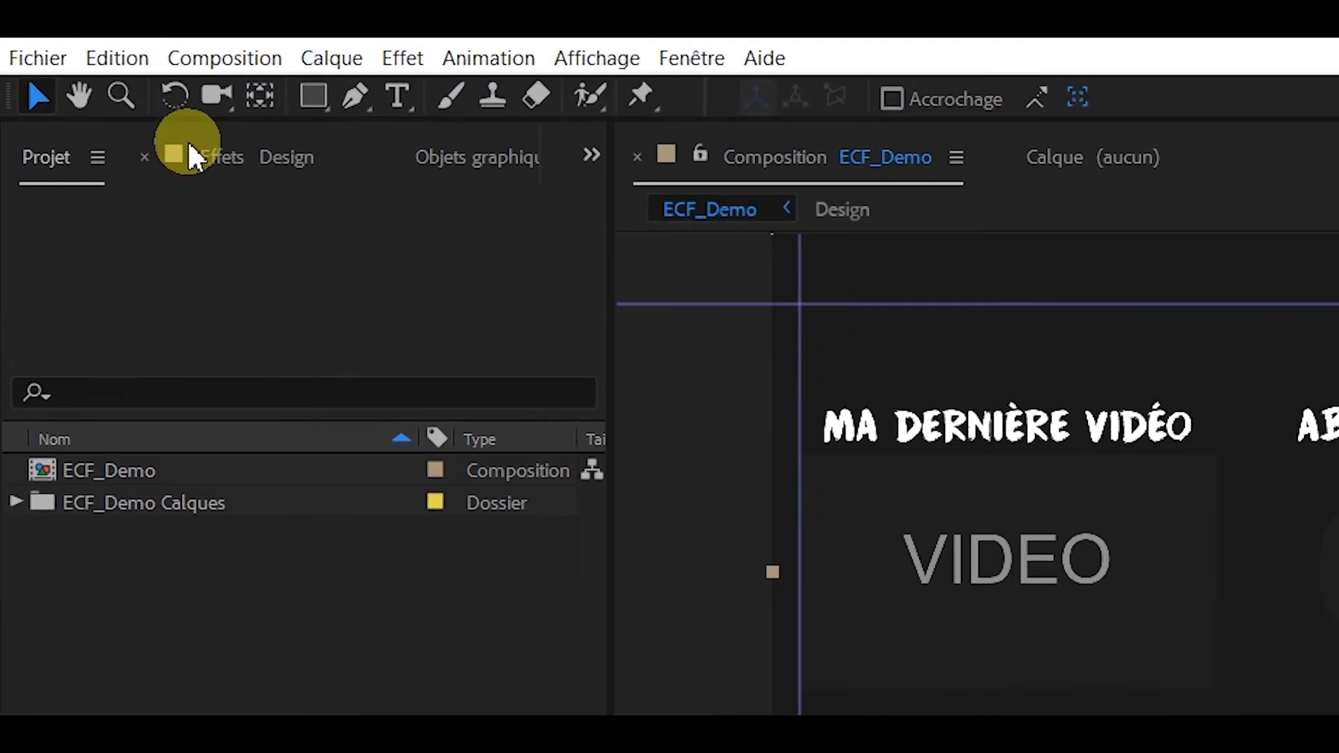
Step: Set the duration of the ECF_Demo composition to 0:00:21:00 in its composition settings
left_click(218, 61)
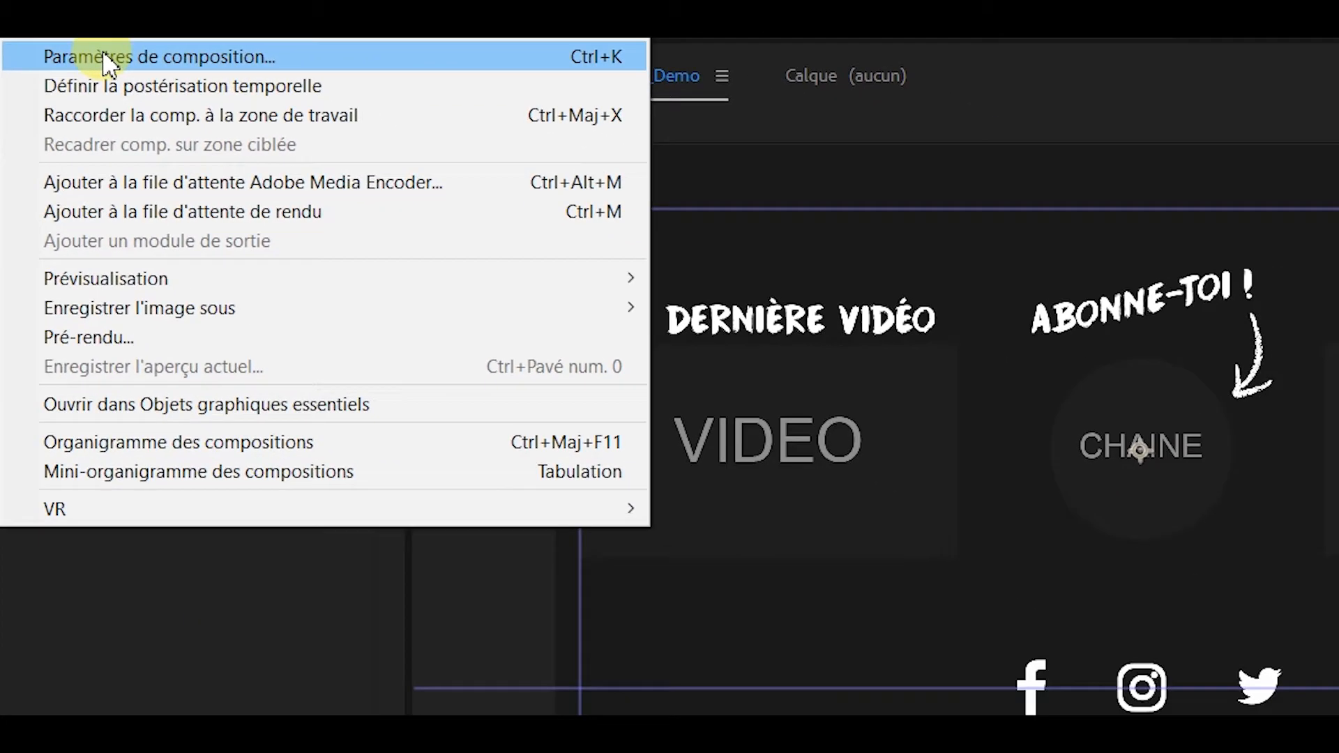
left_click(108, 62)
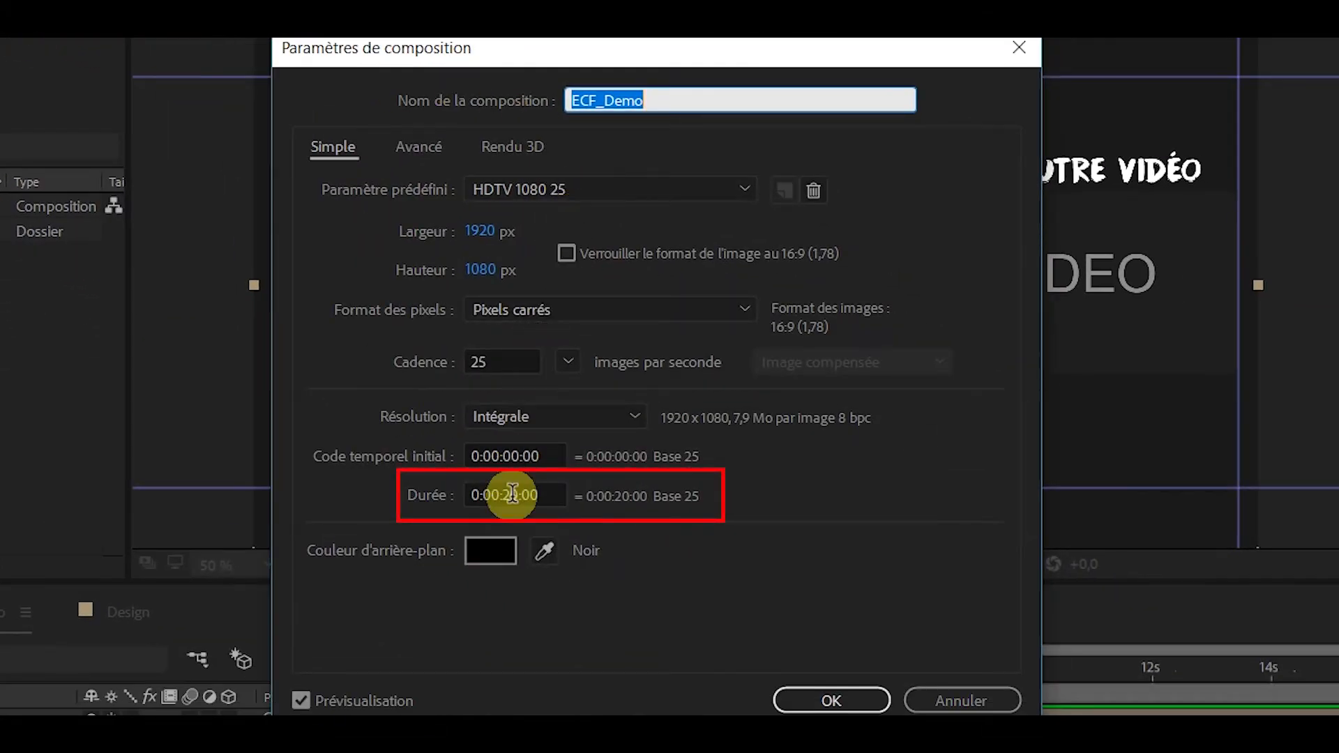
left_click(513, 495)
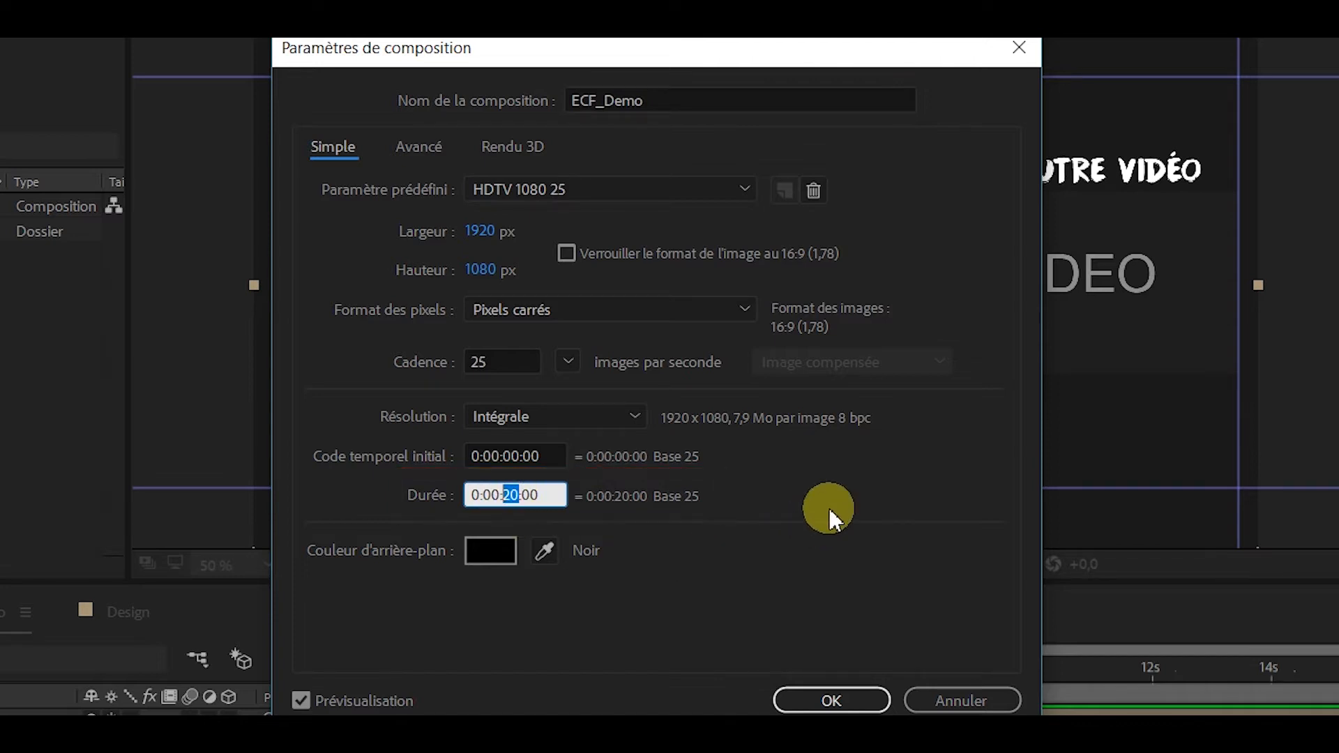
type("2")
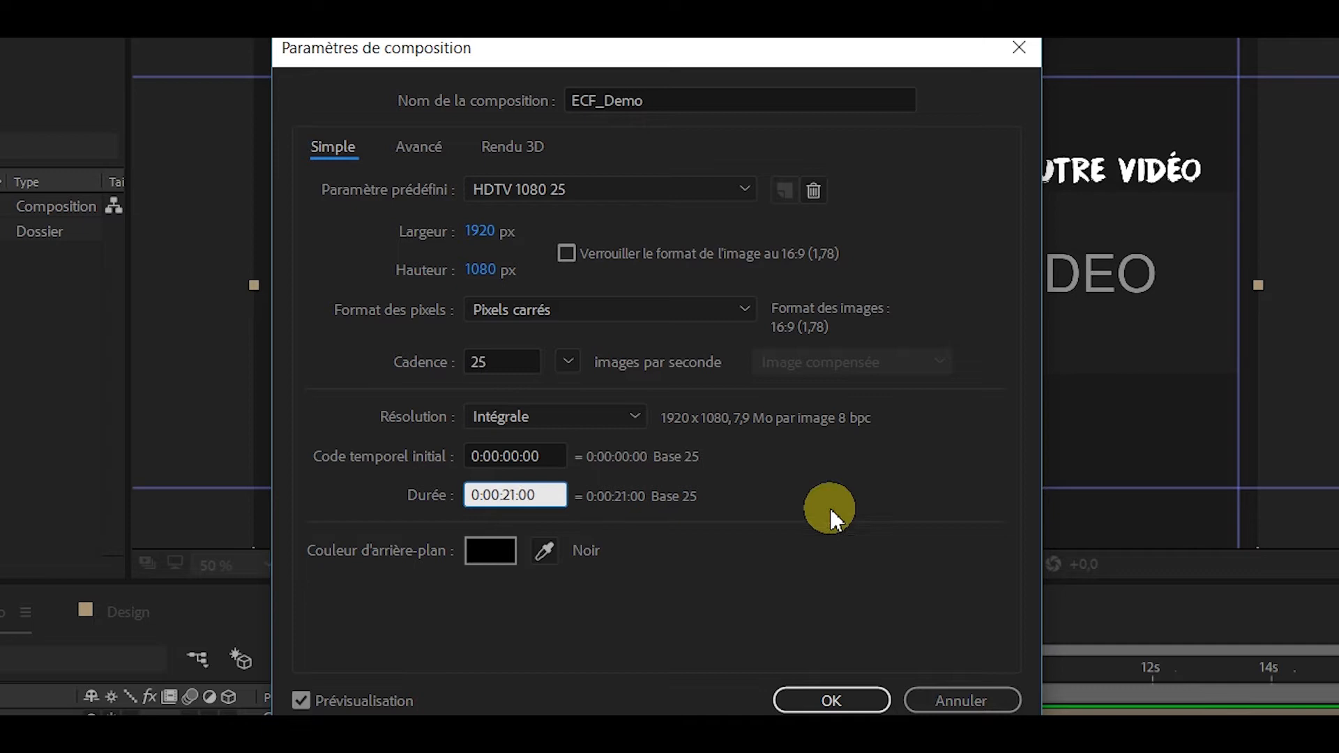
left_click(832, 700)
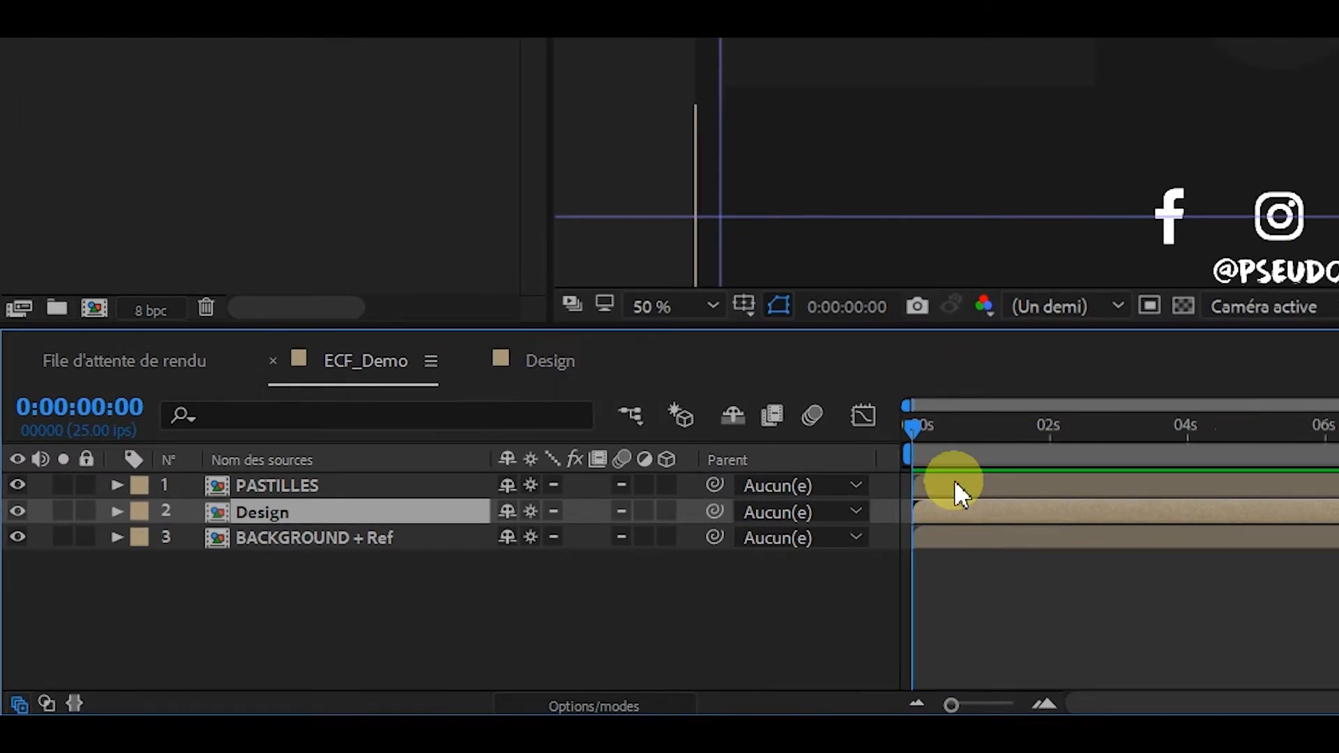
Step: Copy all nine layers of the Design composition and paste them into ECF_Demo above the Design layer
left_click(547, 359)
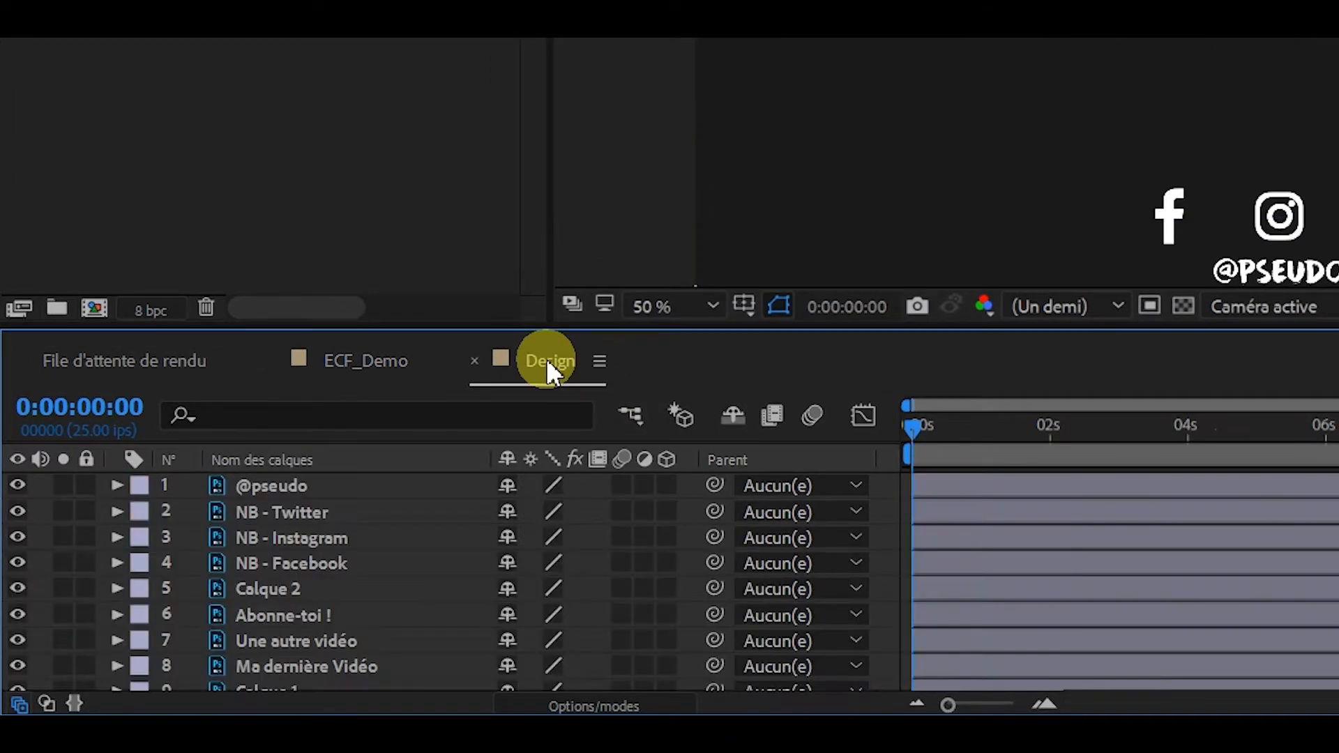
left_click(309, 485)
scroll(310, 487, "down", 1)
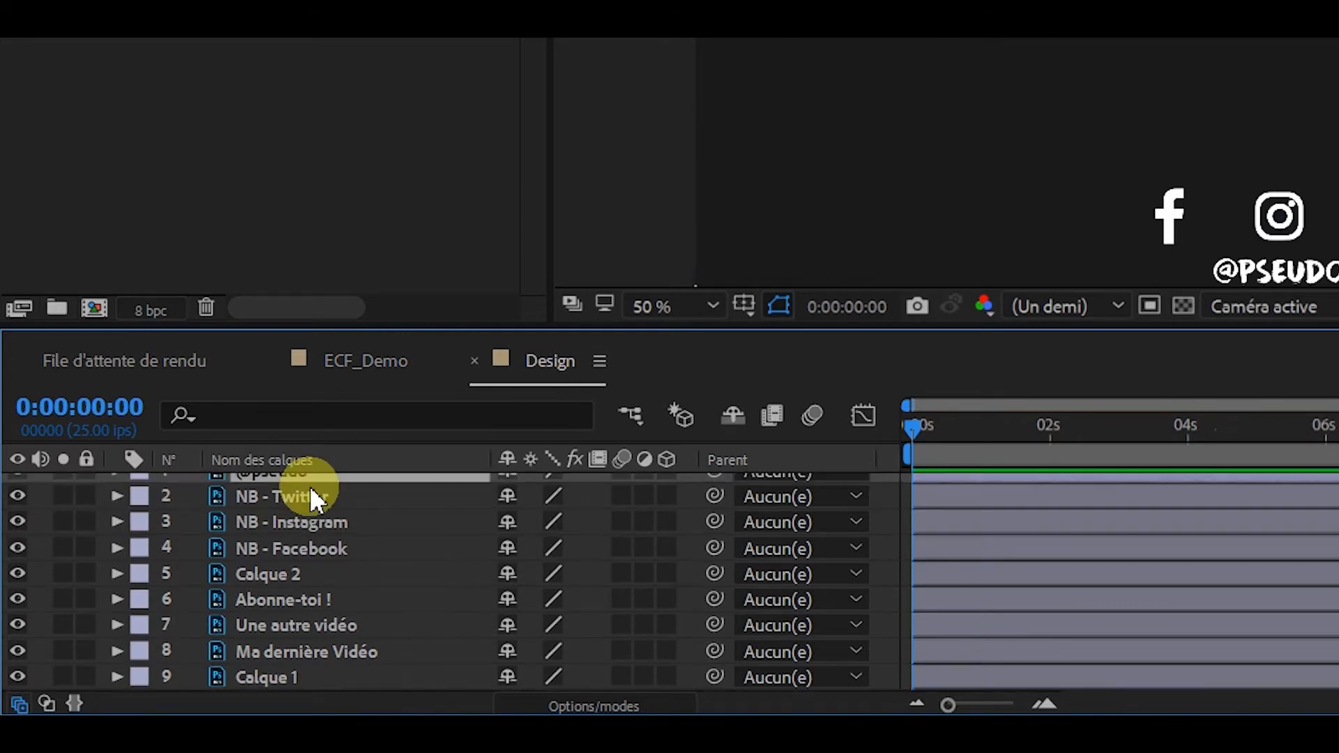
left_click(292, 678, "shift")
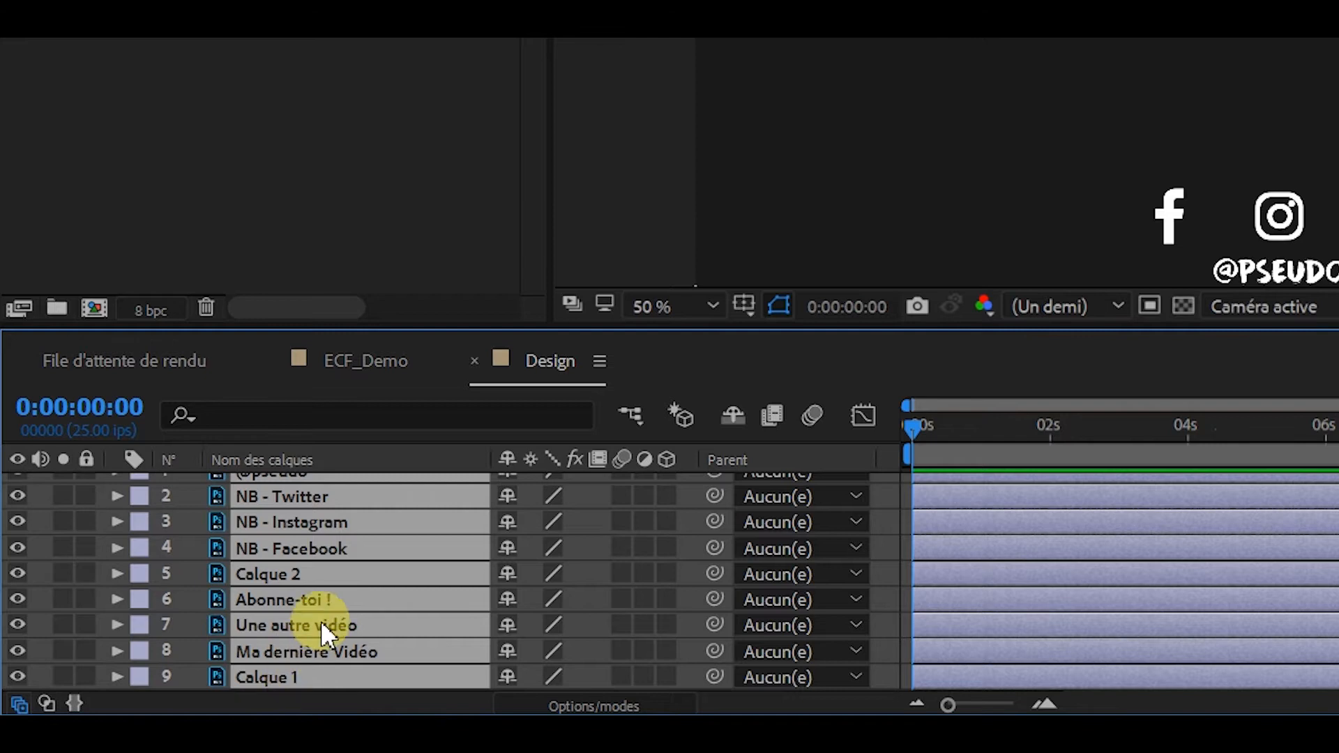
left_click(353, 363)
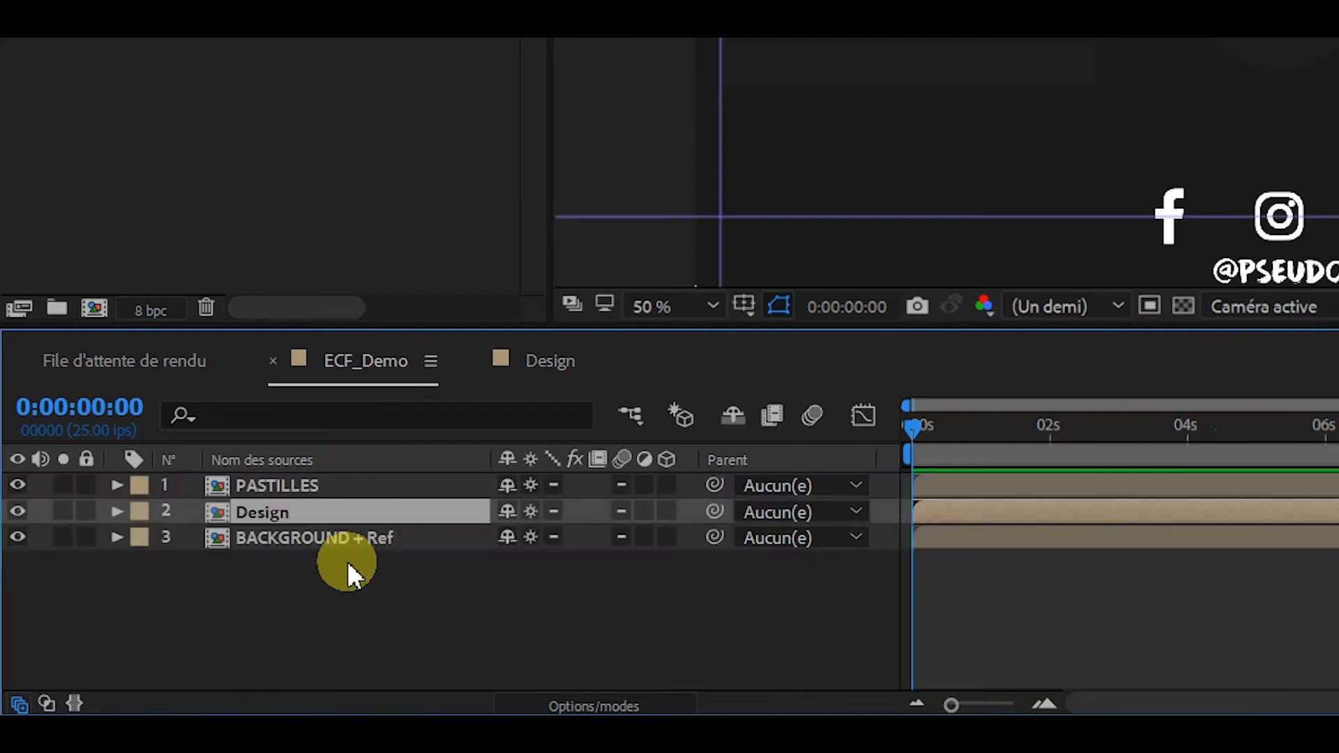
key("ctrl+v")
scroll(347, 561, "down", 3)
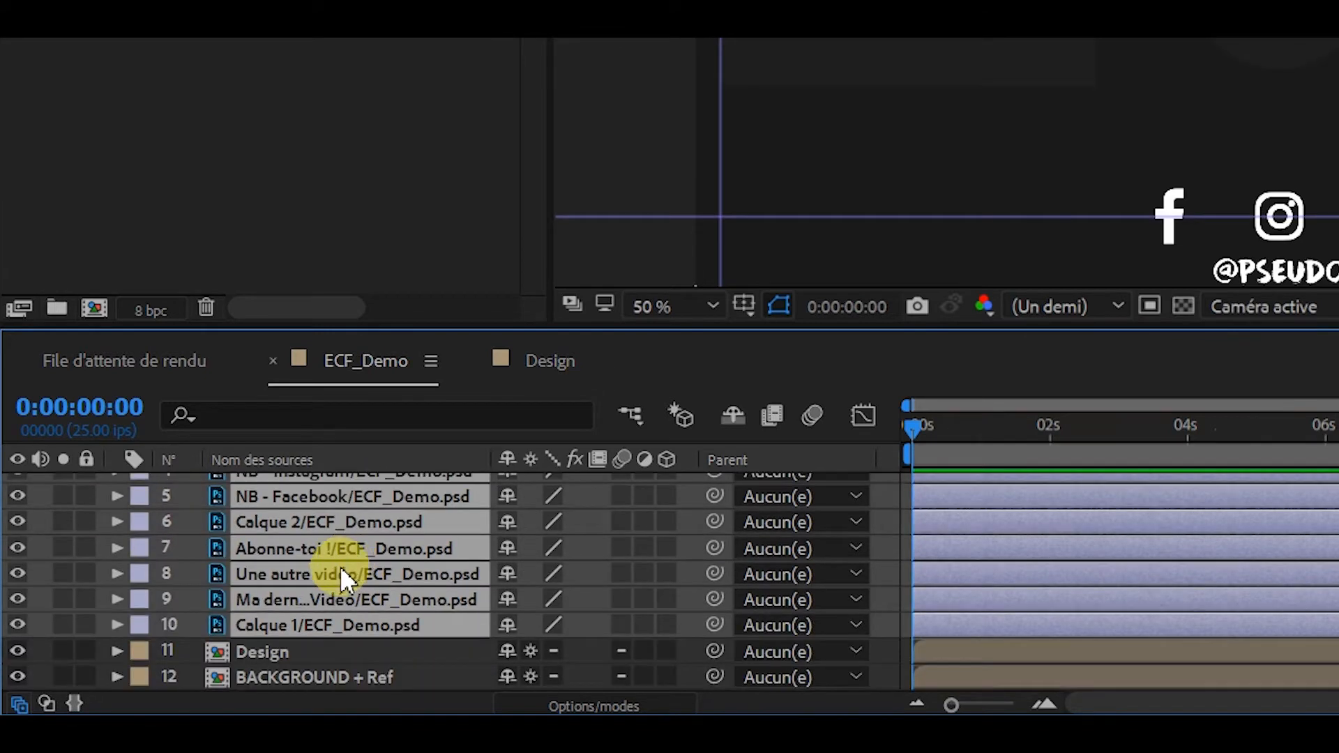
Step: Delete the Design and BACKGROUND + Ref layers from the ECF_Demo composition
left_click(288, 649)
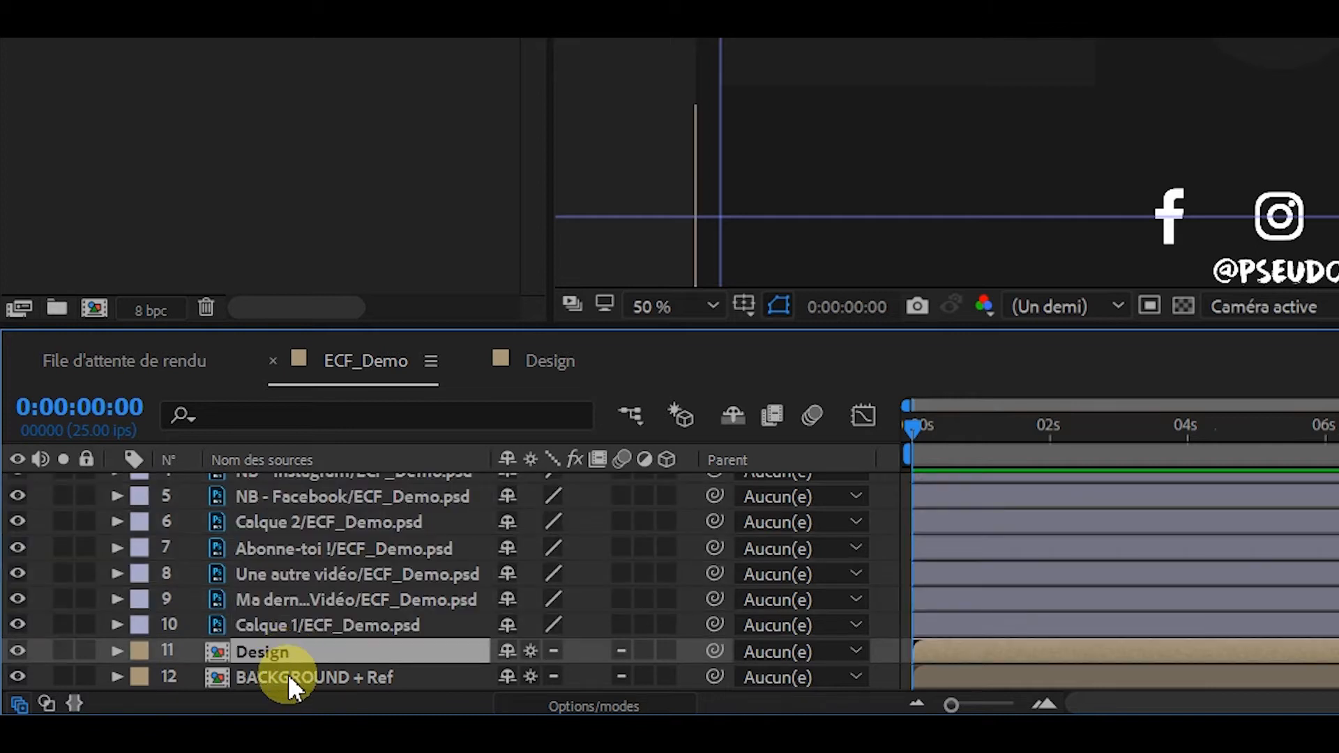
left_click(288, 673, "shift")
key("Delete")
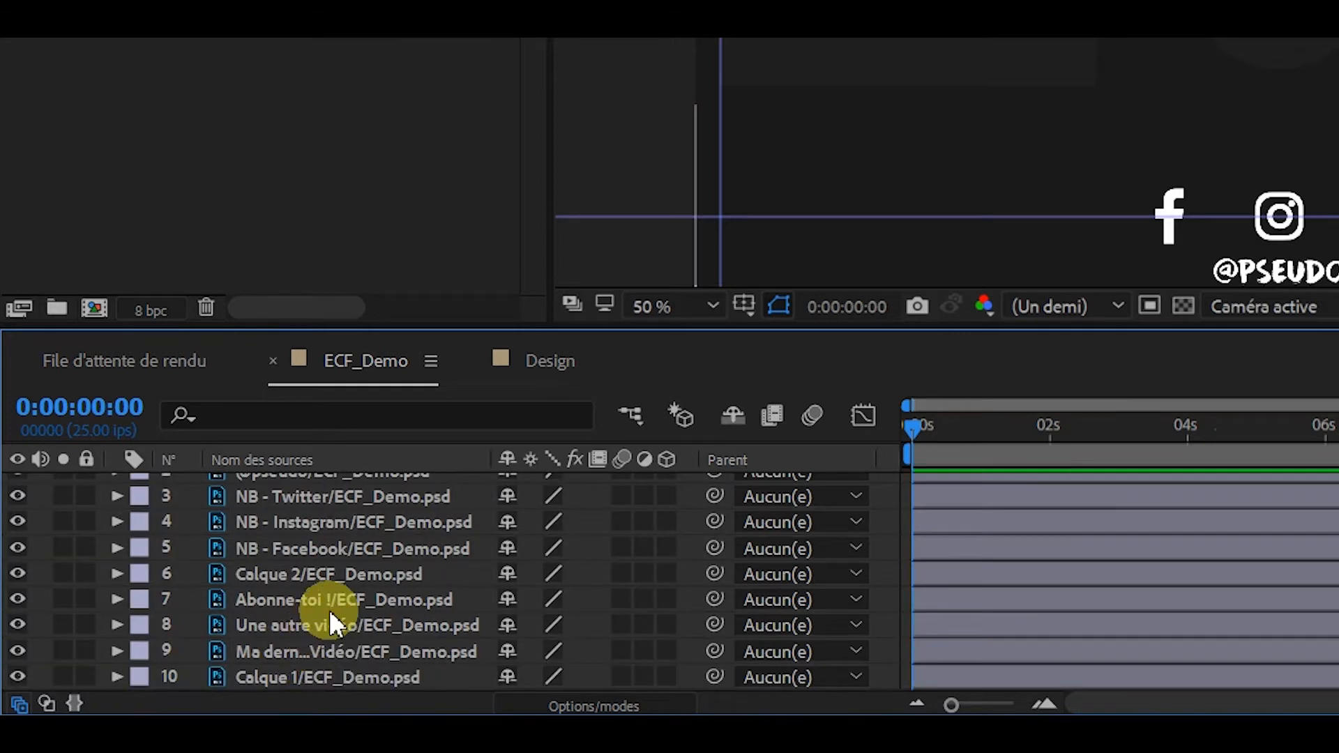
scroll(329, 608, "up", 1)
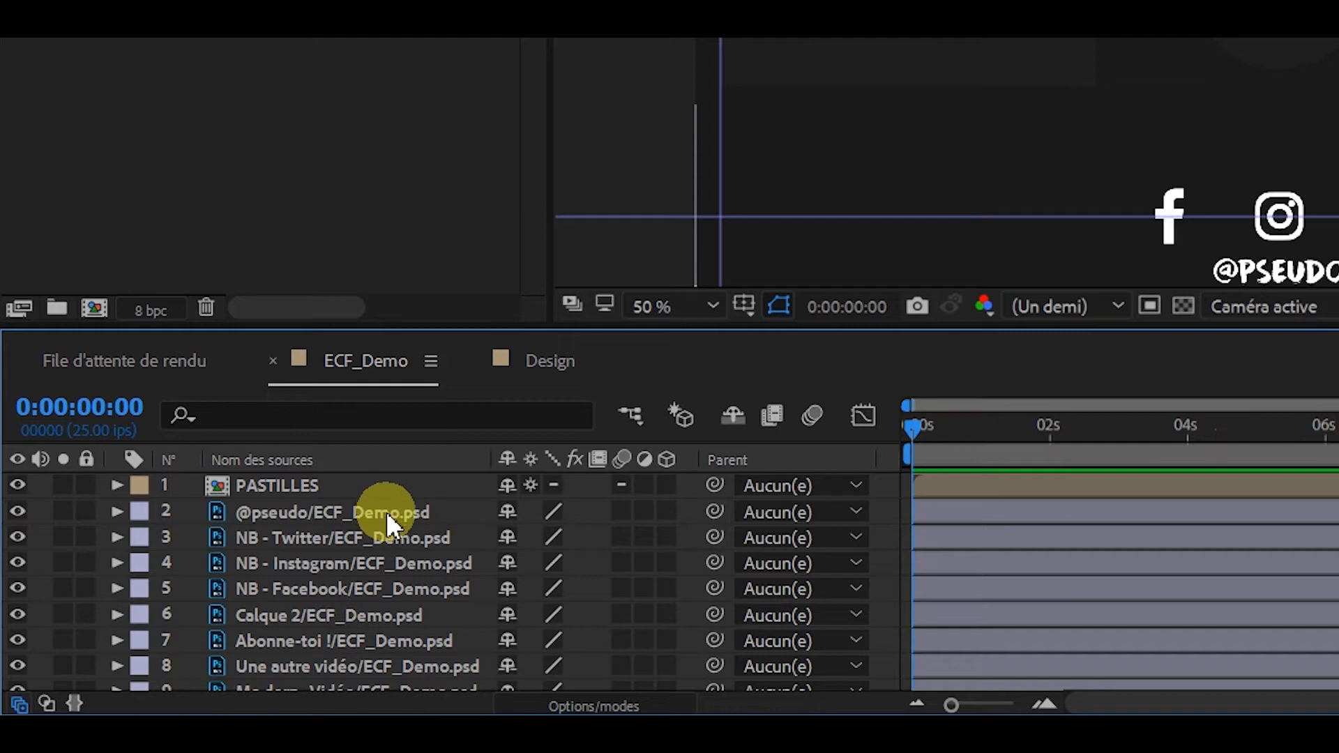
right_click(323, 516)
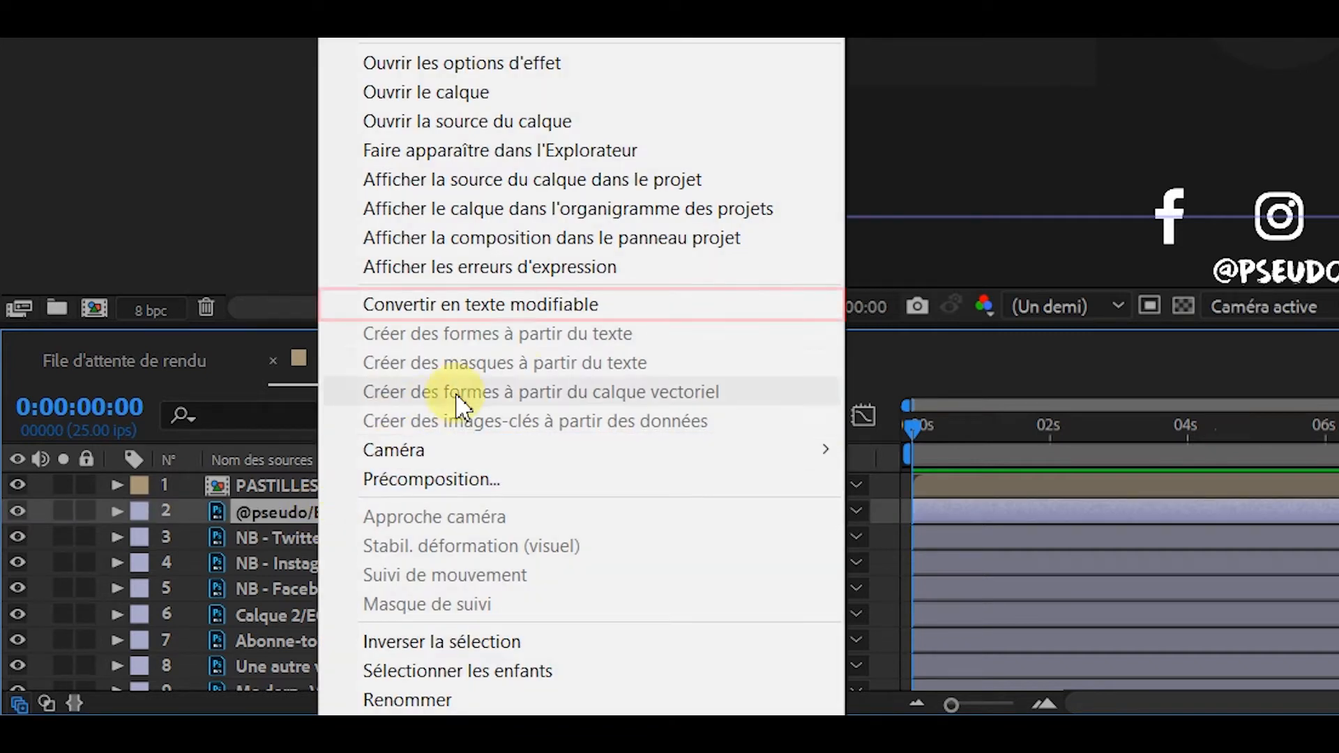
left_click(658, 304)
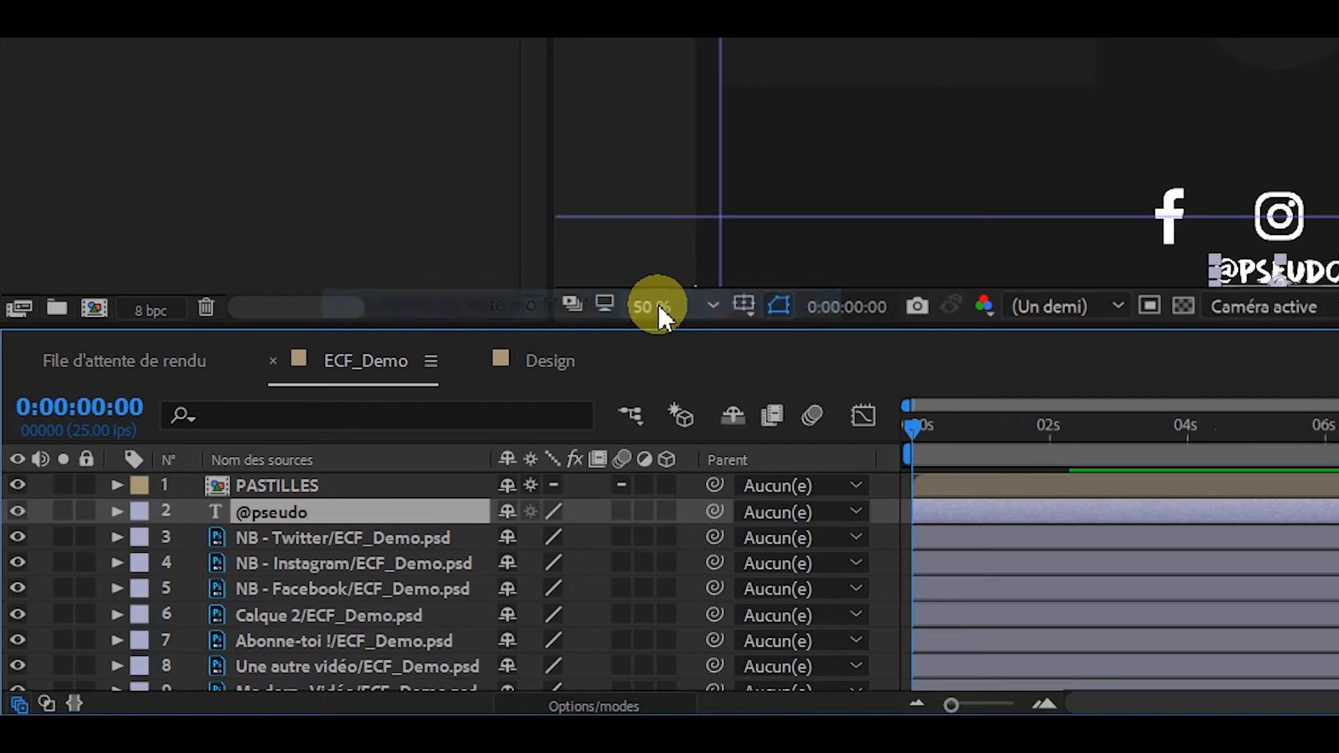
scroll(428, 544, "down", 2)
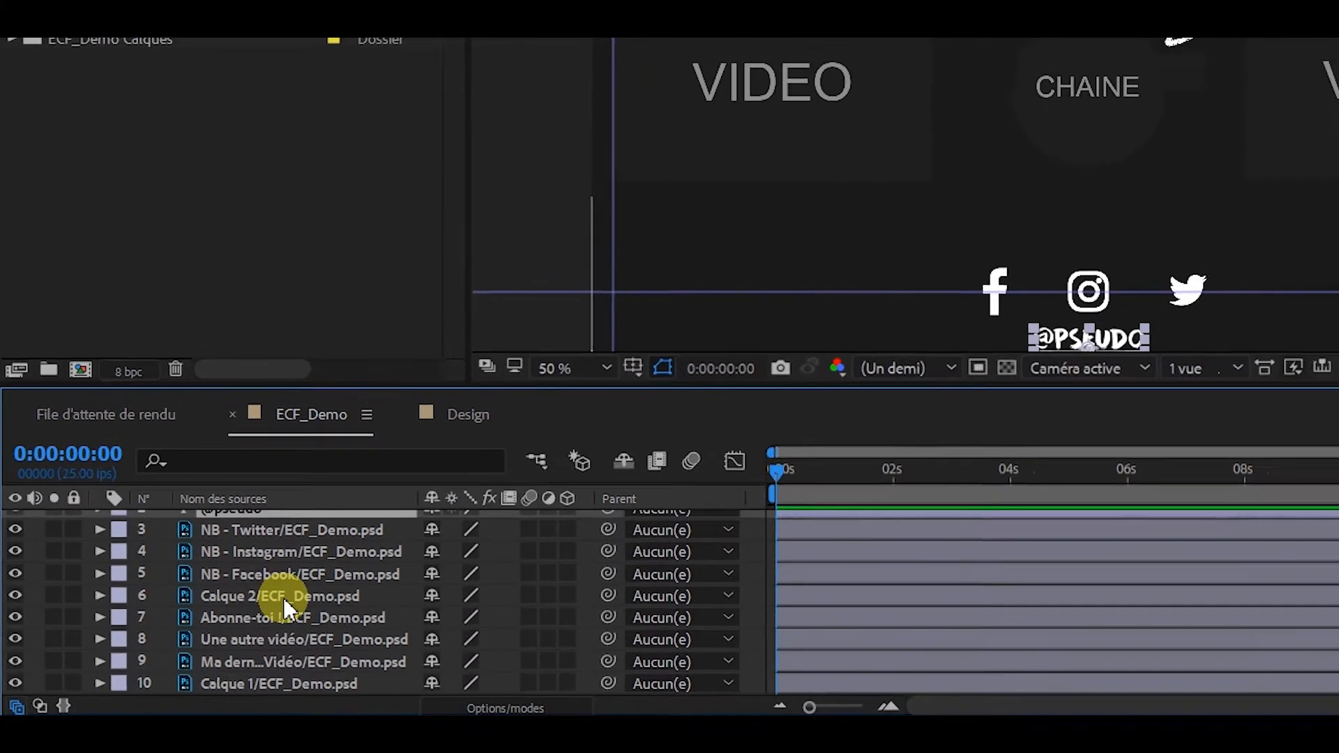
left_click(349, 603)
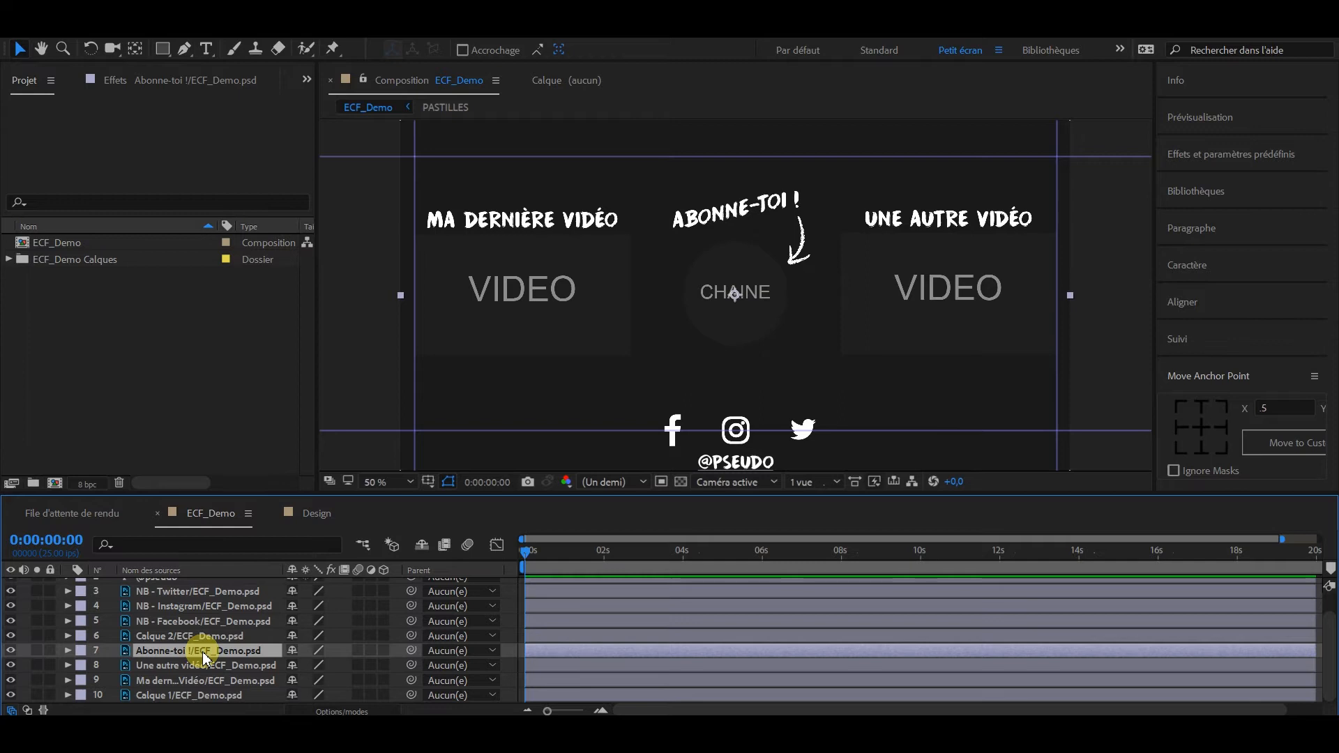
right_click(205, 658)
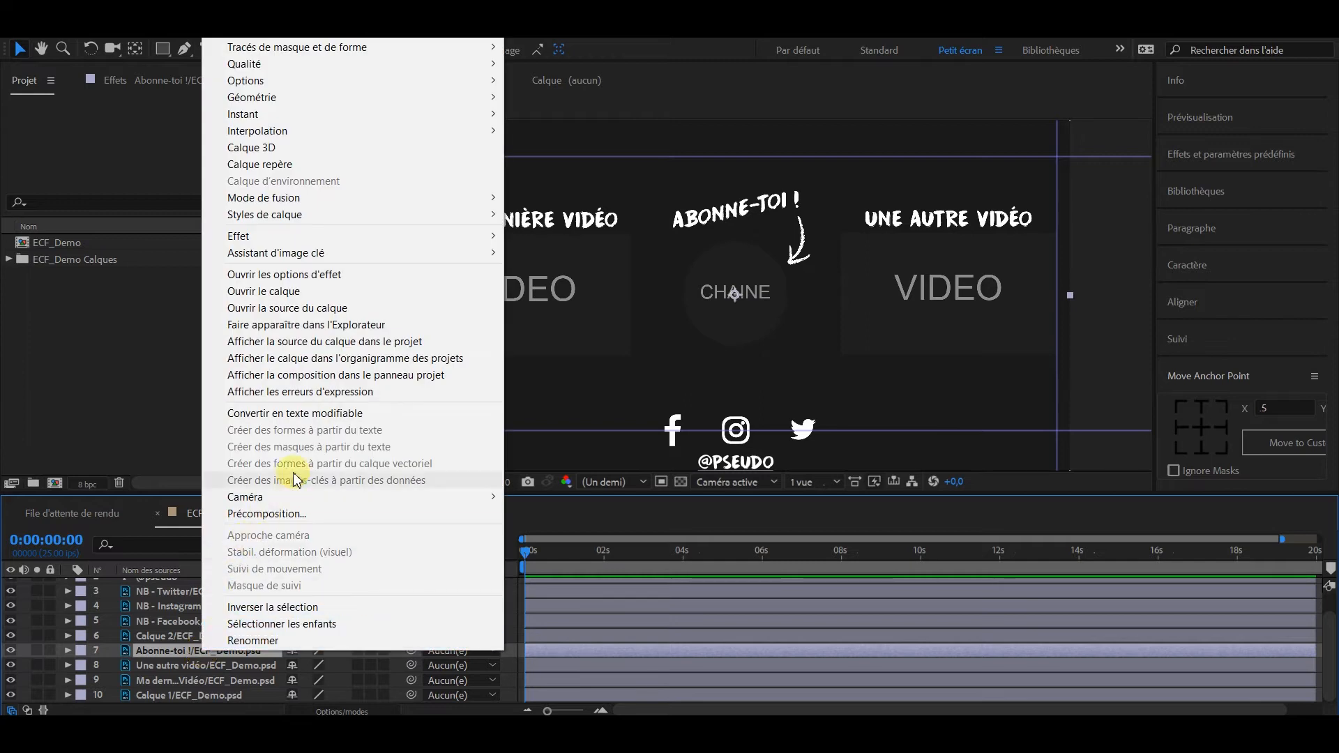
left_click(338, 414)
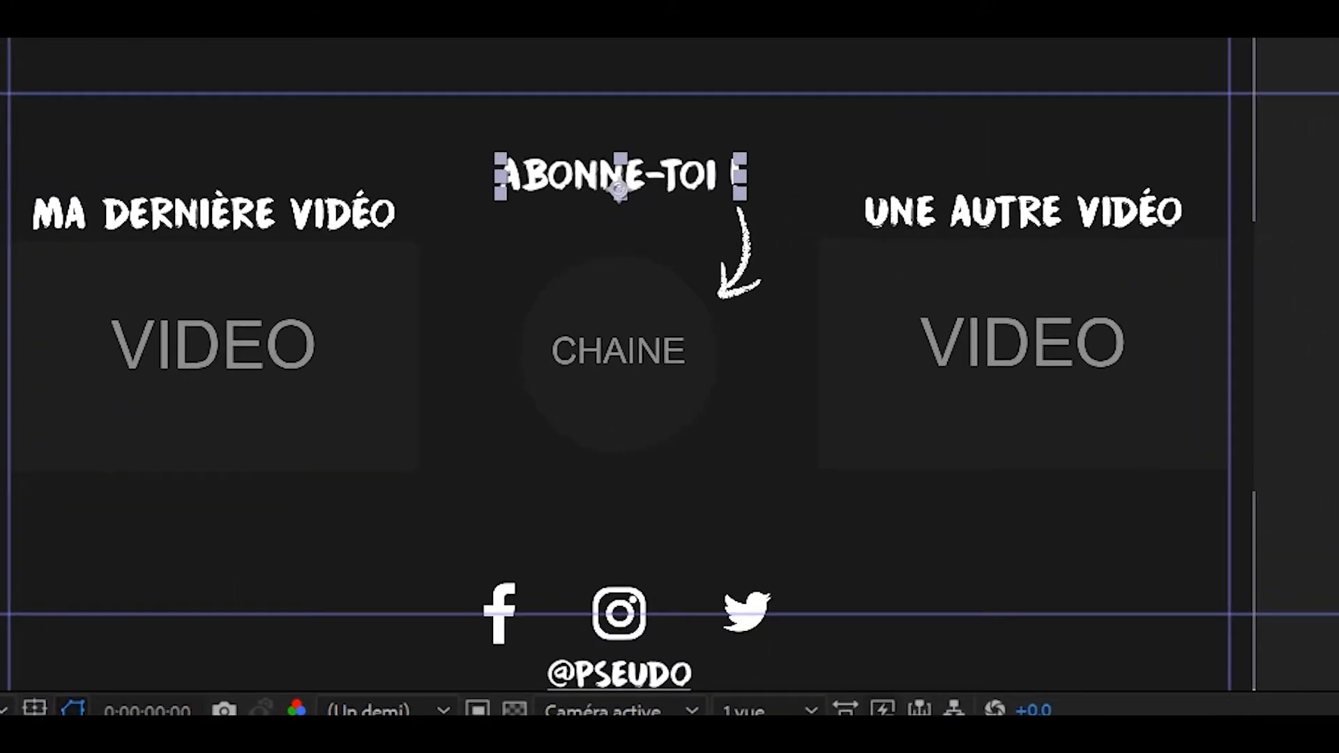
left_click(205, 665)
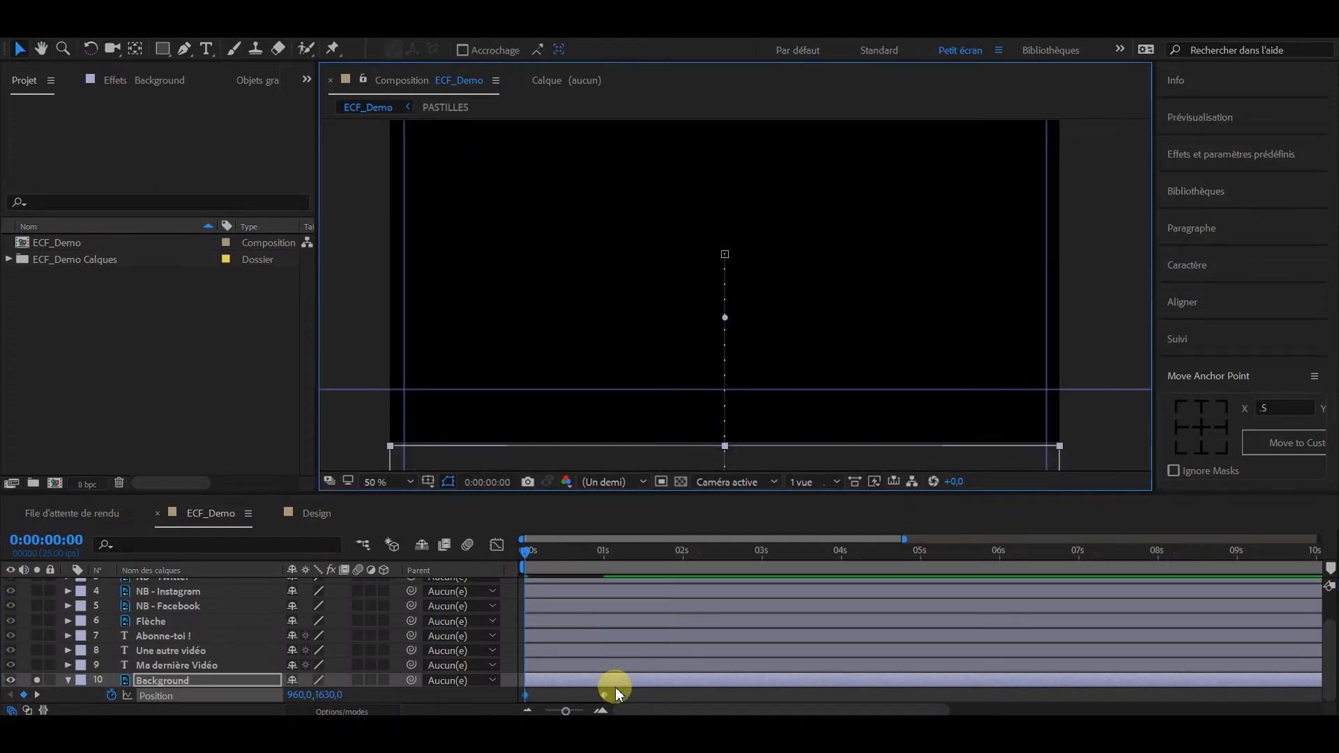
Step: Shape the Background layer's position speed curve to peak early and ease out, and end the layer's solo display
key("shift+F3")
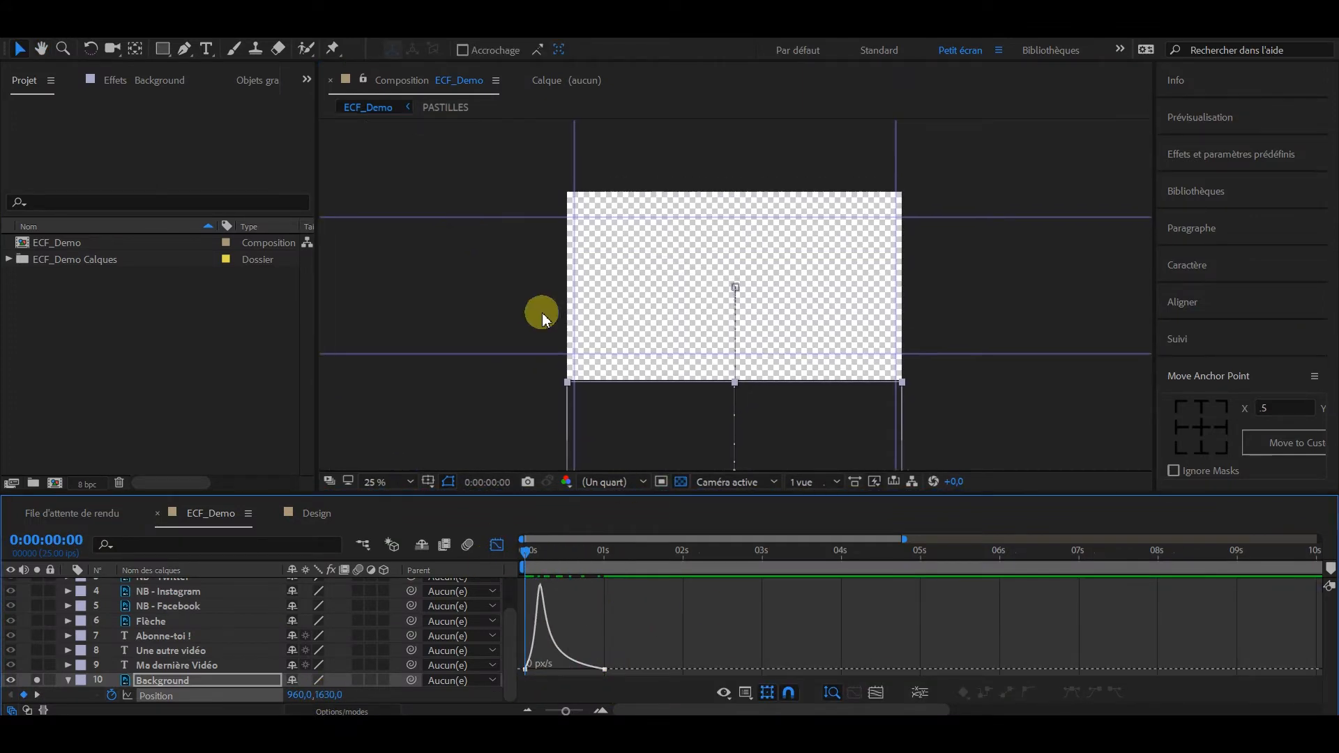
right_click(546, 318)
left_click(352, 180)
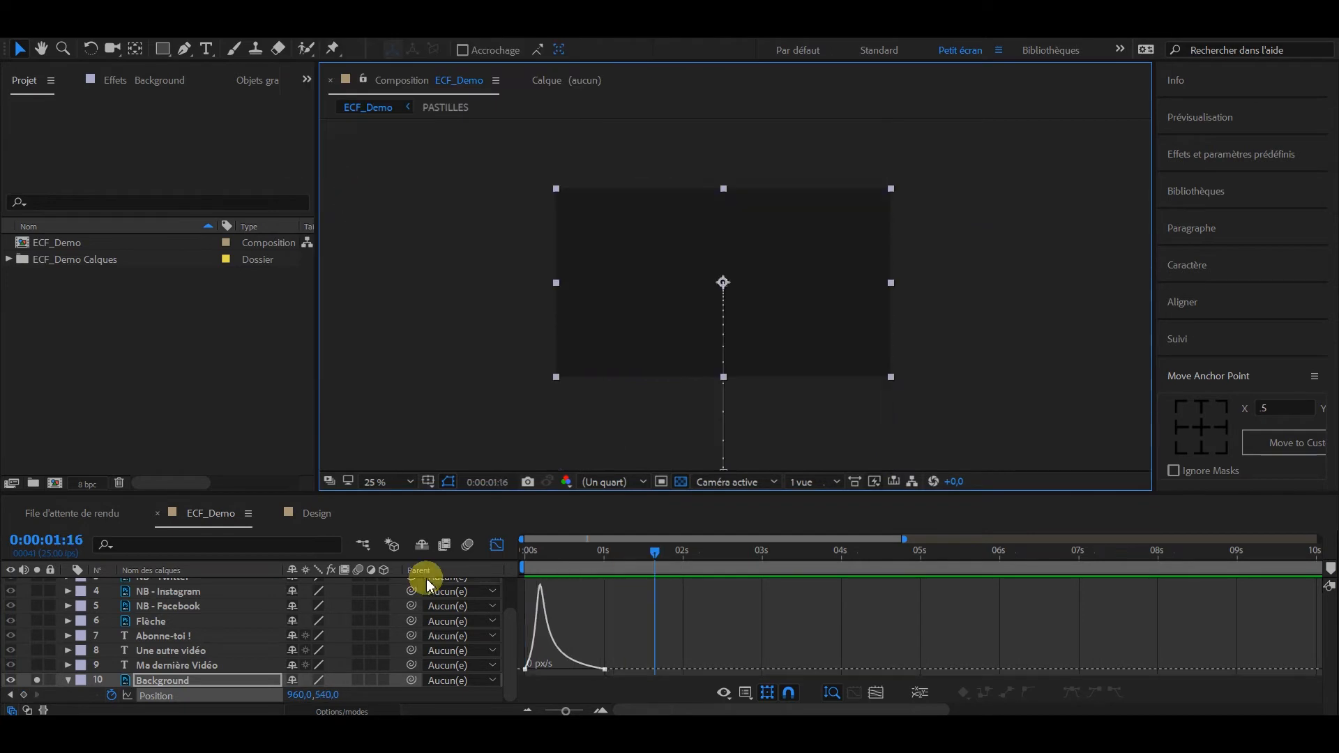
left_click(68, 681)
left_click(38, 696)
left_click(166, 678)
Step: Add opacity keyframes to the PASTILLES layer so it fades in starting at 0:00:01:00
left_click(604, 552)
scroll(167, 630, "up", 2)
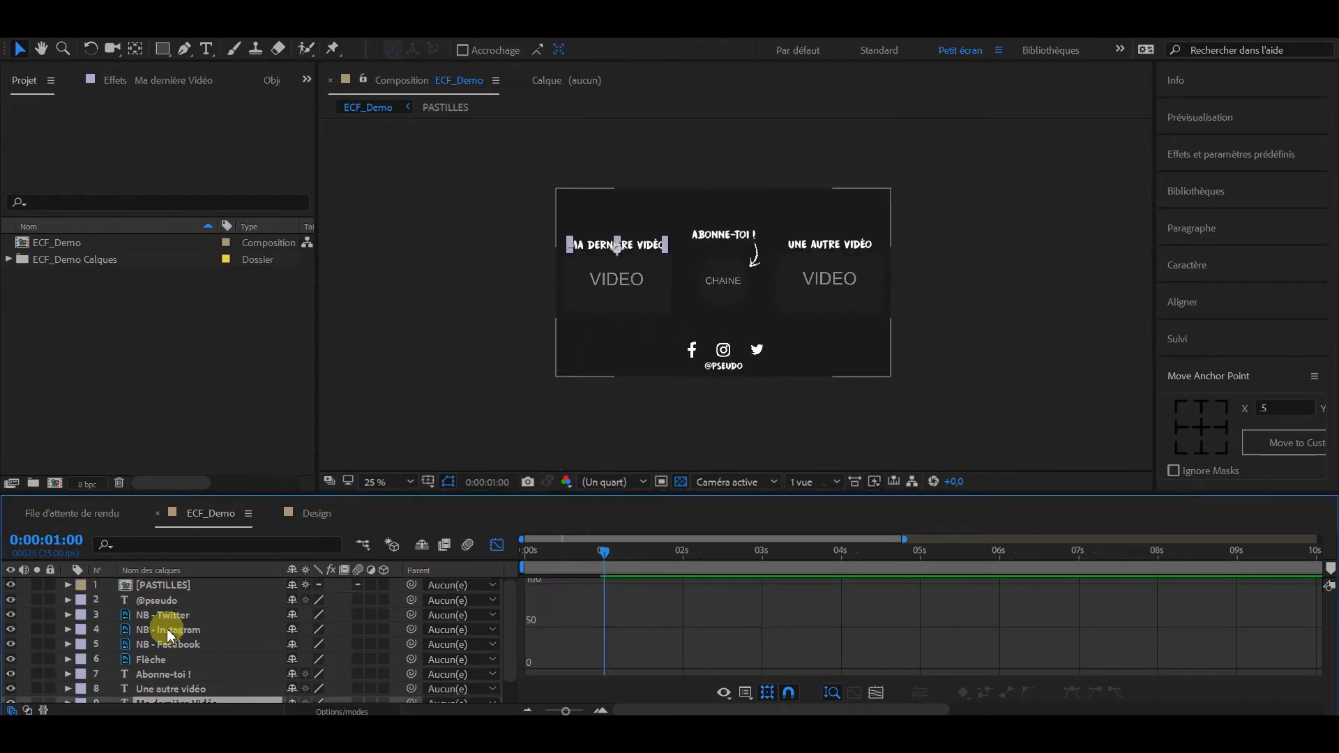
left_click(168, 585)
key("t")
left_click(111, 600)
left_click(497, 545)
left_click_drag(604, 601, 645, 600)
left_click_drag(293, 601, 218, 587)
Step: Preview the PASTILLES fade, set it to end at 0:00:01:09 and apply Easy Ease to its opacity keyframes
left_click_drag(604, 552, 524, 551)
key("space")
key("space")
left_click_drag(645, 601, 674, 561)
left_click(524, 551)
key("space")
left_click(604, 551)
key("F9")
left_click(562, 598)
scroll(251, 650, "down", 2)
scroll(252, 651, "up", 2)
scroll(768, 322, "up", 2)
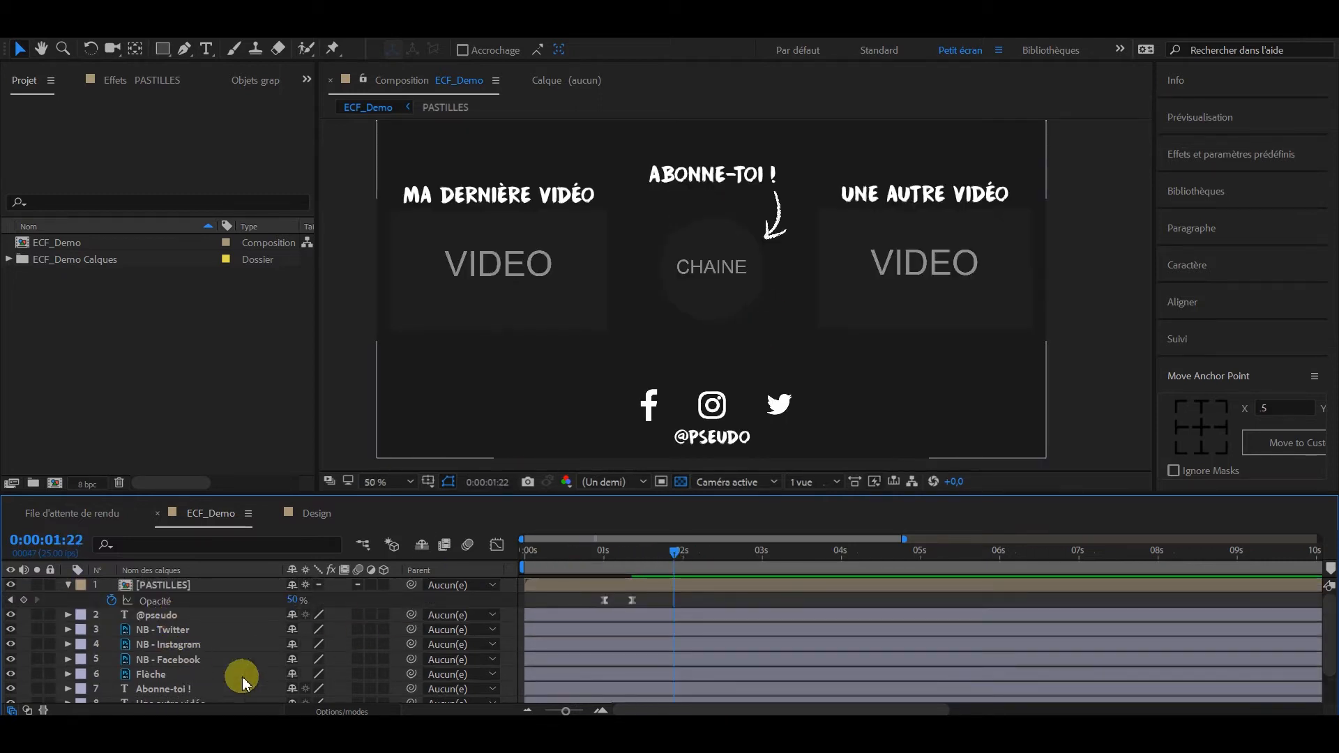
Step: Keyframe the Ma dernière Vidéo layer's position to rise from 350,5, 451,3 at 0:00:01:12 until 0:00:01:22, with Easy Ease
scroll(209, 660, "down", 2)
left_click(178, 682)
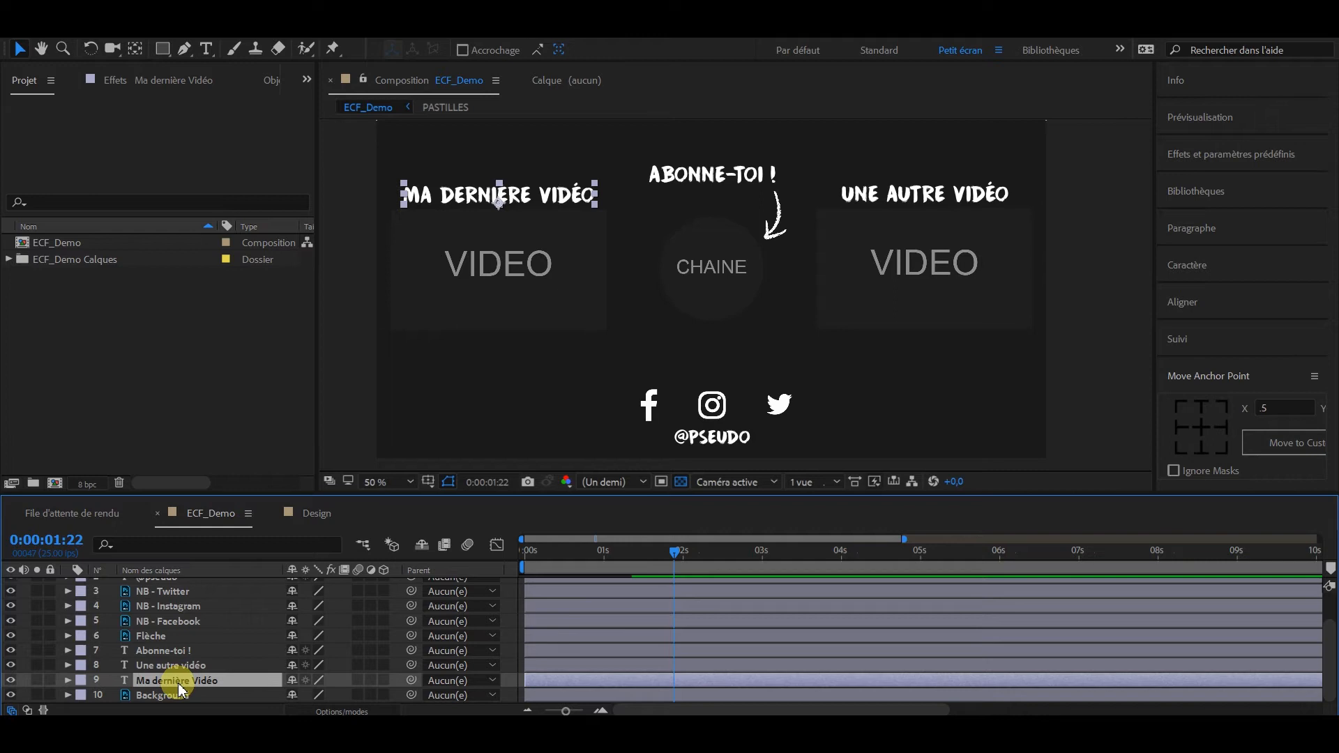
key("p")
left_click(112, 680)
mouse_move(619, 564)
left_mouse_down()
mouse_move(607, 566)
mouse_move(634, 569)
left_mouse_up()
left_click_drag(318, 680, 427, 672)
left_click_drag(686, 678, 631, 693)
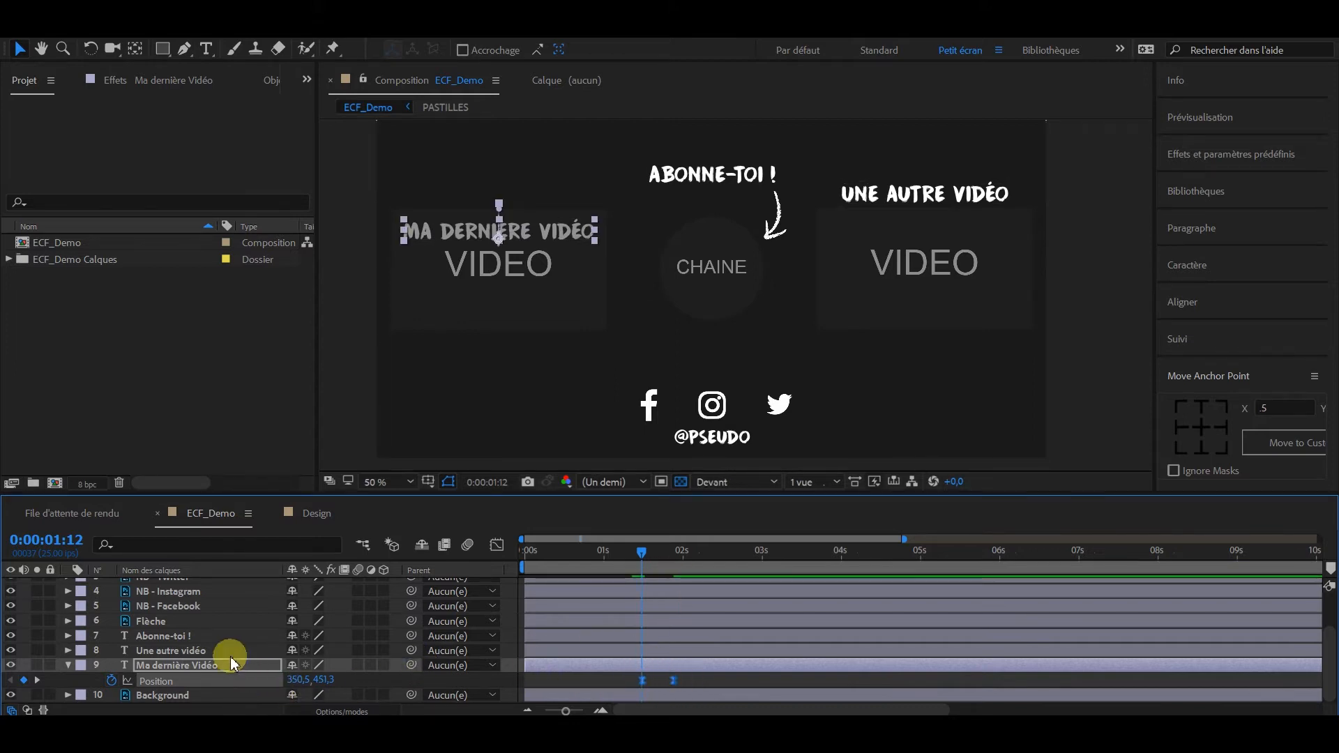
Step: Try pasting the Ma dernière Vidéo position keyframes onto the Une autre vidéo layer, and undo the paste
left_click(199, 650)
key("ctrl+v")
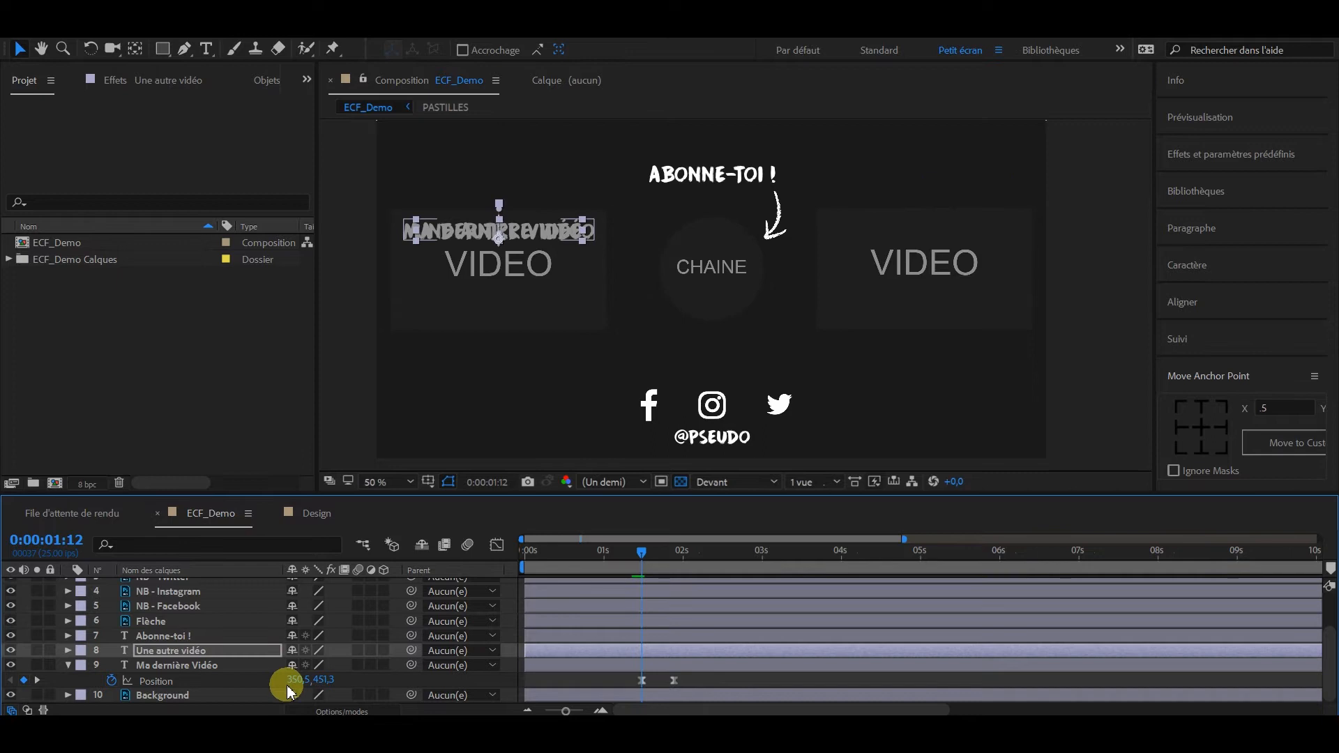
key("ctrl+z")
left_click(569, 677)
Step: Keyframe the Une autre vidéo layer's position to rise from 1572,5, 451,3 at 0:00:01:12, apply Easy Ease and preview it
left_click(220, 652)
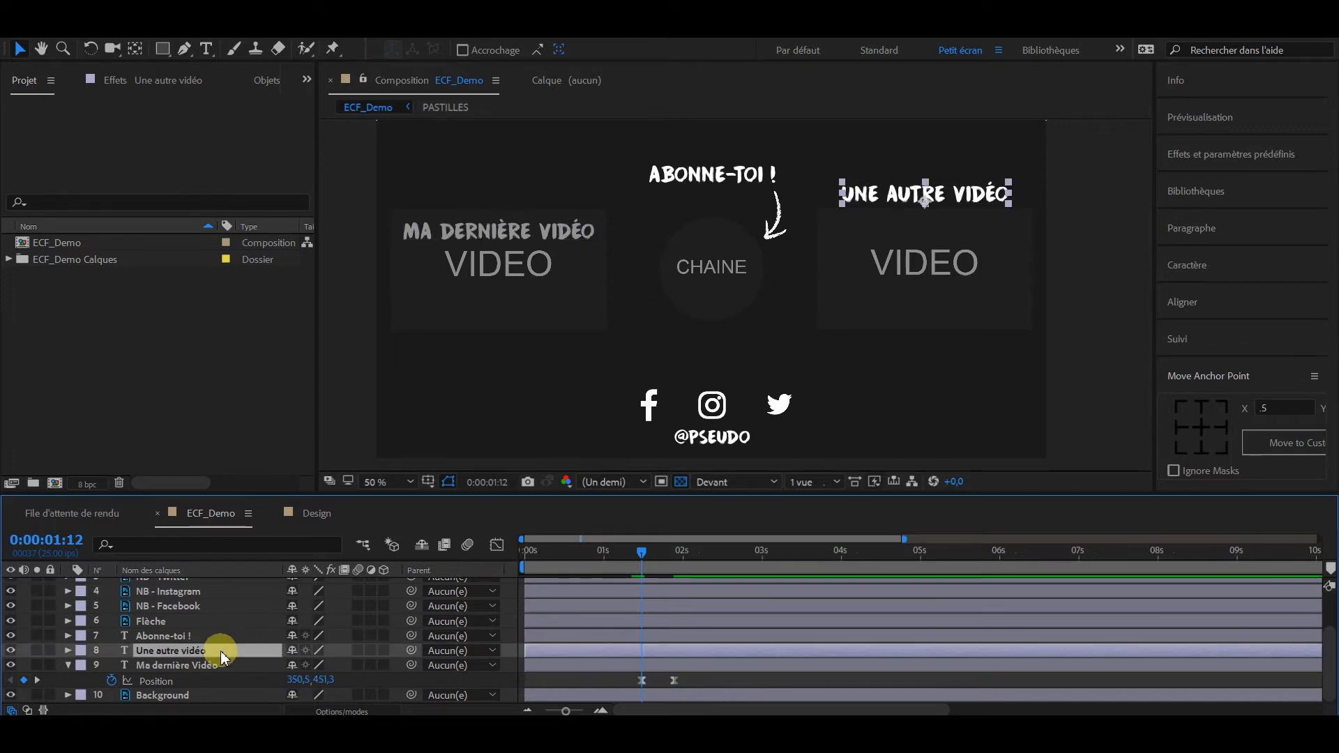
key("p")
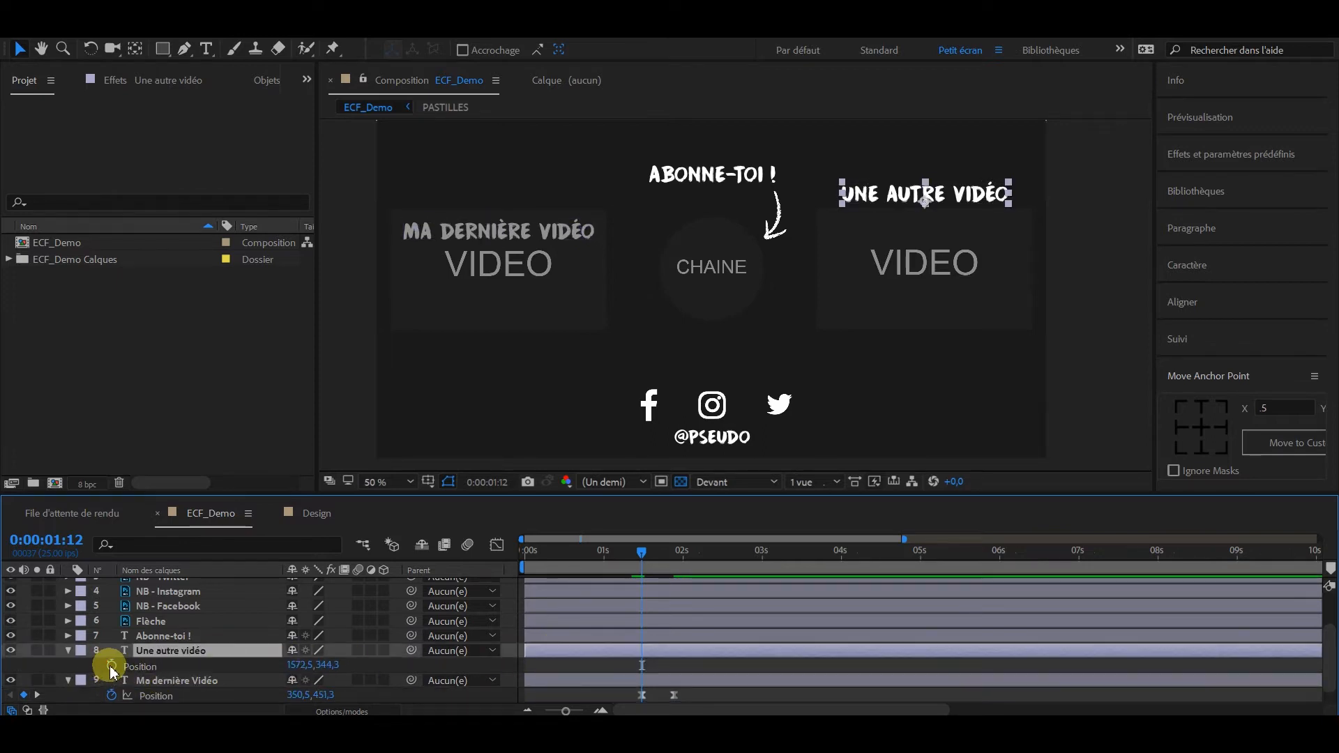
left_click(111, 665)
mouse_move(642, 666)
left_mouse_down()
mouse_move(673, 666)
mouse_move(634, 674)
left_mouse_up()
type(",3")
key("Return")
key("F9")
mouse_move(639, 563)
left_mouse_down()
mouse_move(582, 569)
mouse_move(641, 567)
left_mouse_up()
key("space")
Step: Trim the start of the Une autre vidéo and Ma dernière Vidéo layers to 0:00:01:12 and check the result
left_click_drag(527, 650, 598, 659)
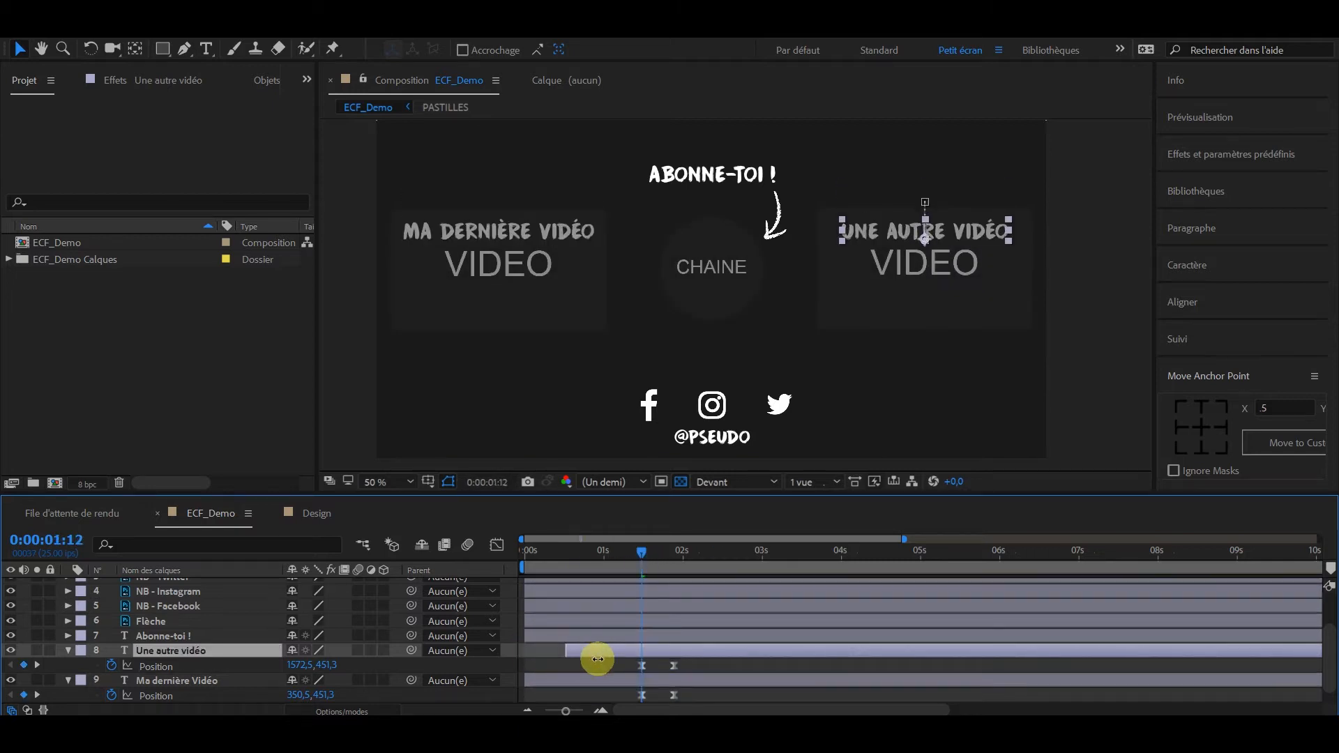
left_click_drag(526, 681, 642, 681)
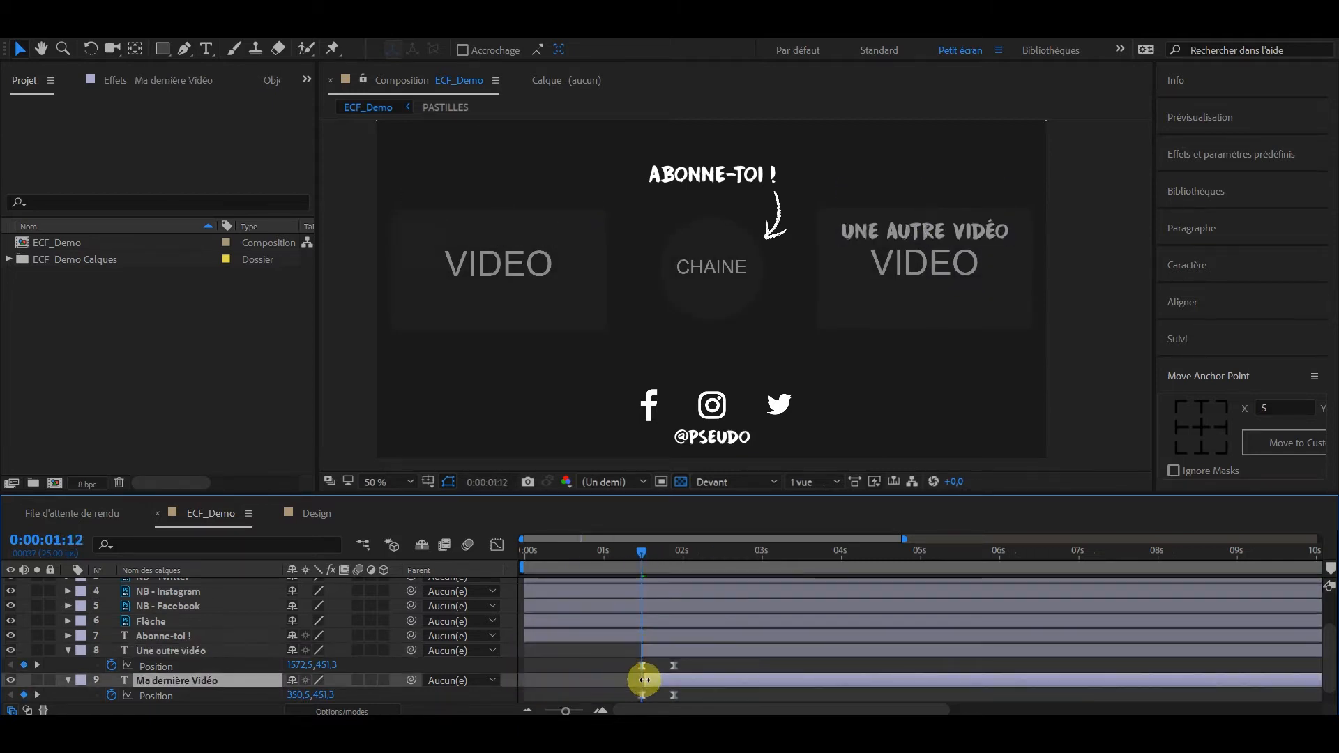
key("Home")
left_click_drag(671, 553, 642, 557)
Step: Raise the PASTILLES layer's opacity at its second keyframe to full and preview the animation
scroll(638, 597, "up", 2)
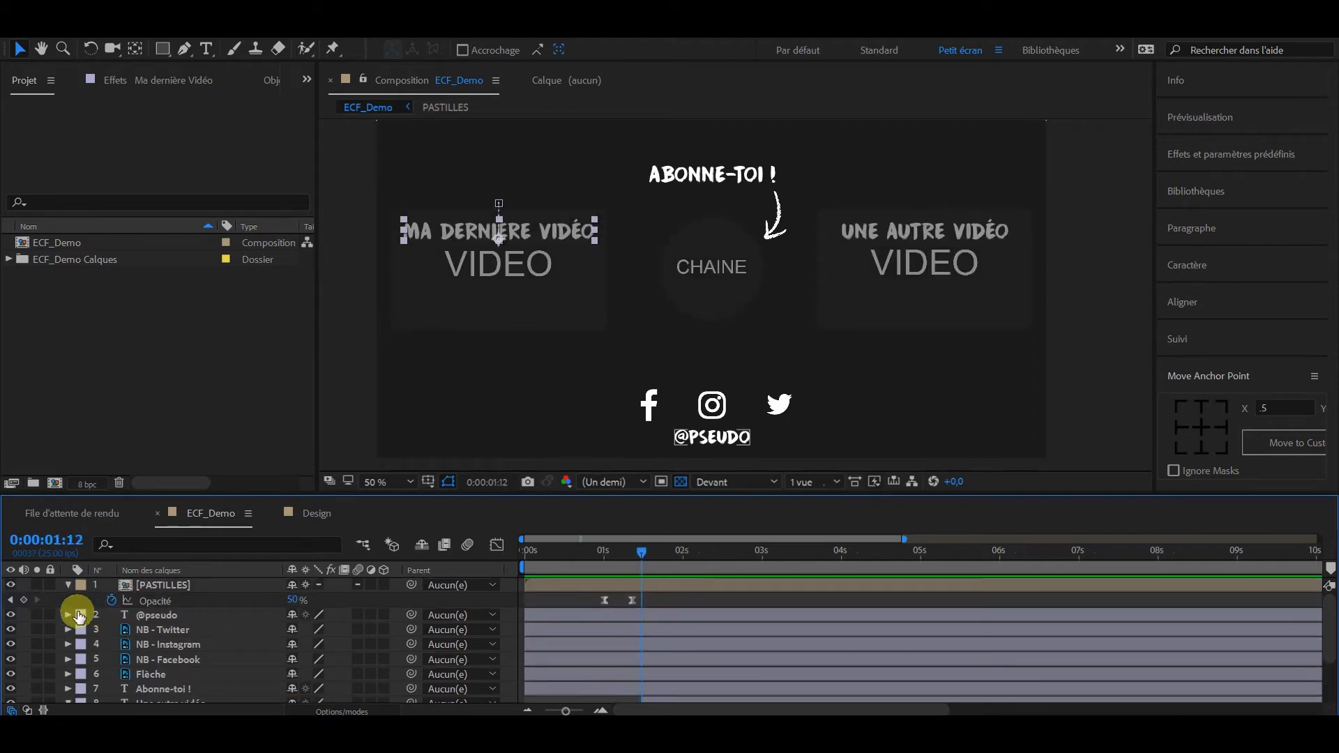
left_click(11, 601)
left_click_drag(290, 601, 721, 643)
left_click(721, 643)
scroll(722, 643, "down", 2)
key("space")
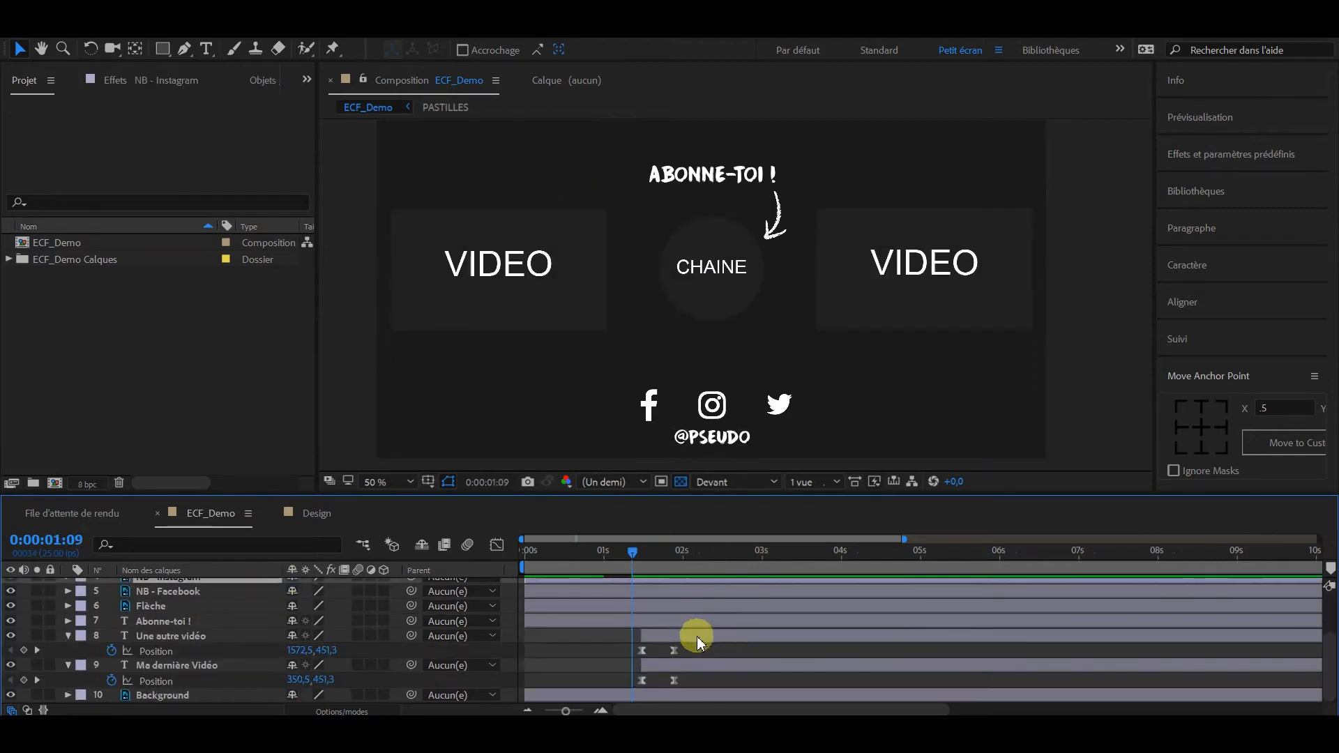
key("space")
Step: Reshape the position speed curves of the Une autre vidéo and Ma dernière Vidéo layers in the graph editor
mouse_move(687, 655)
left_mouse_down()
mouse_move(648, 663)
mouse_move(631, 691)
mouse_move(663, 673)
mouse_move(637, 663)
mouse_move(664, 663)
left_mouse_up()
left_click(496, 544)
scroll(613, 665, "up", 3)
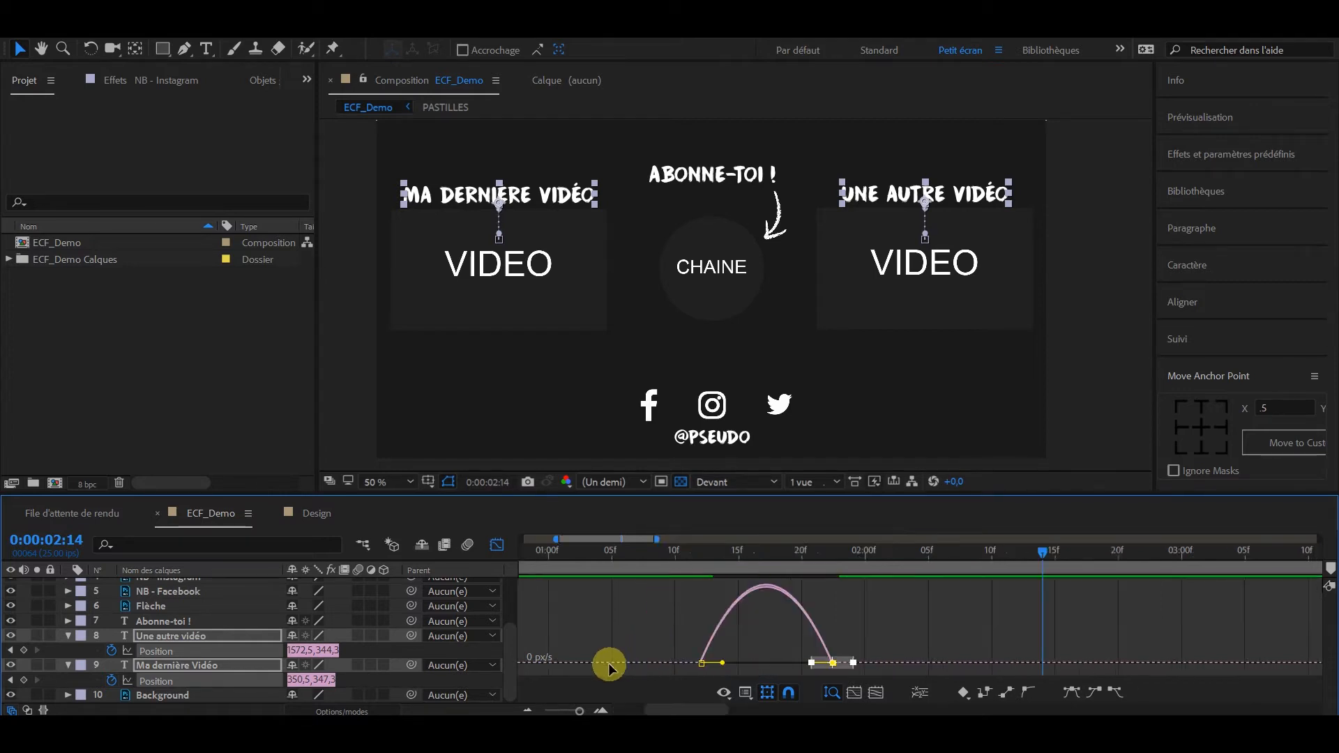
left_click_drag(1004, 664, 852, 663)
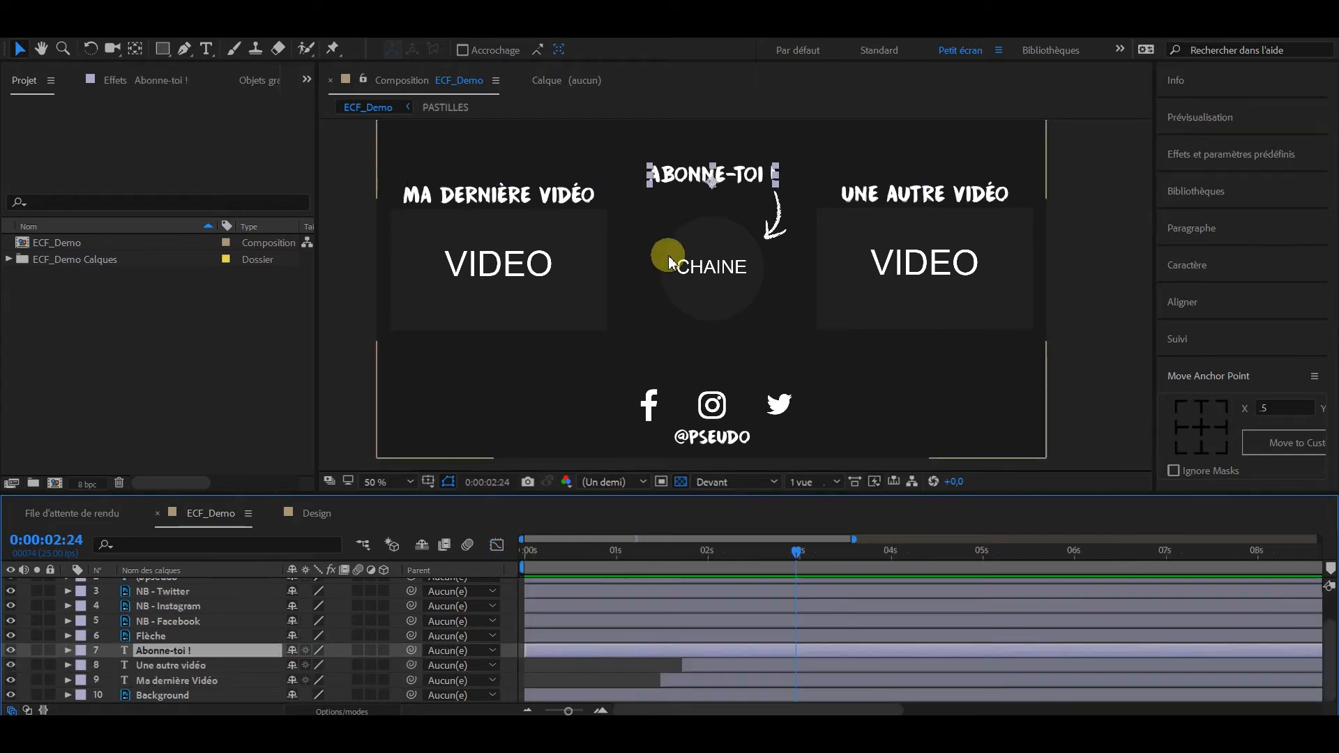
Step: Draw a curved two-point mask path with the Pen tool on the Abonne-toi ! layer, rising across its text
left_click_drag(689, 217, 706, 410)
scroll(646, 233, "up", 1)
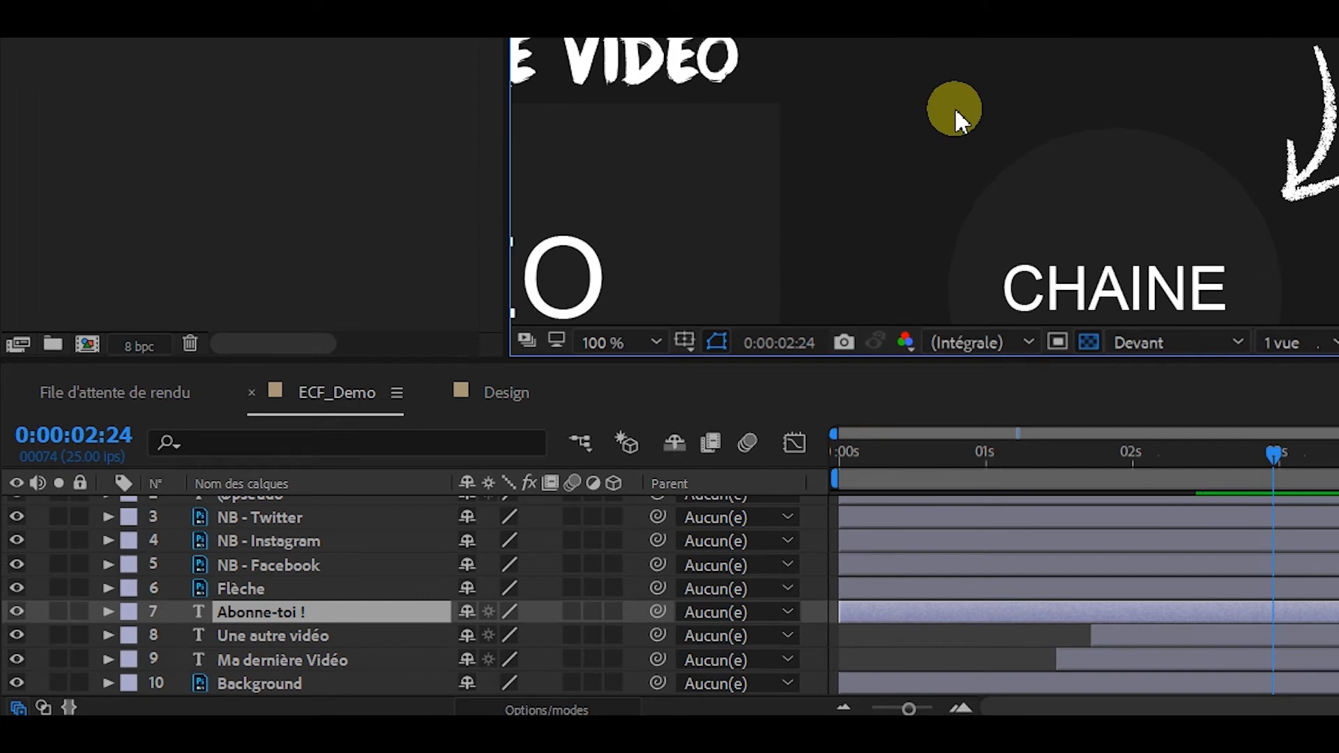
key("g")
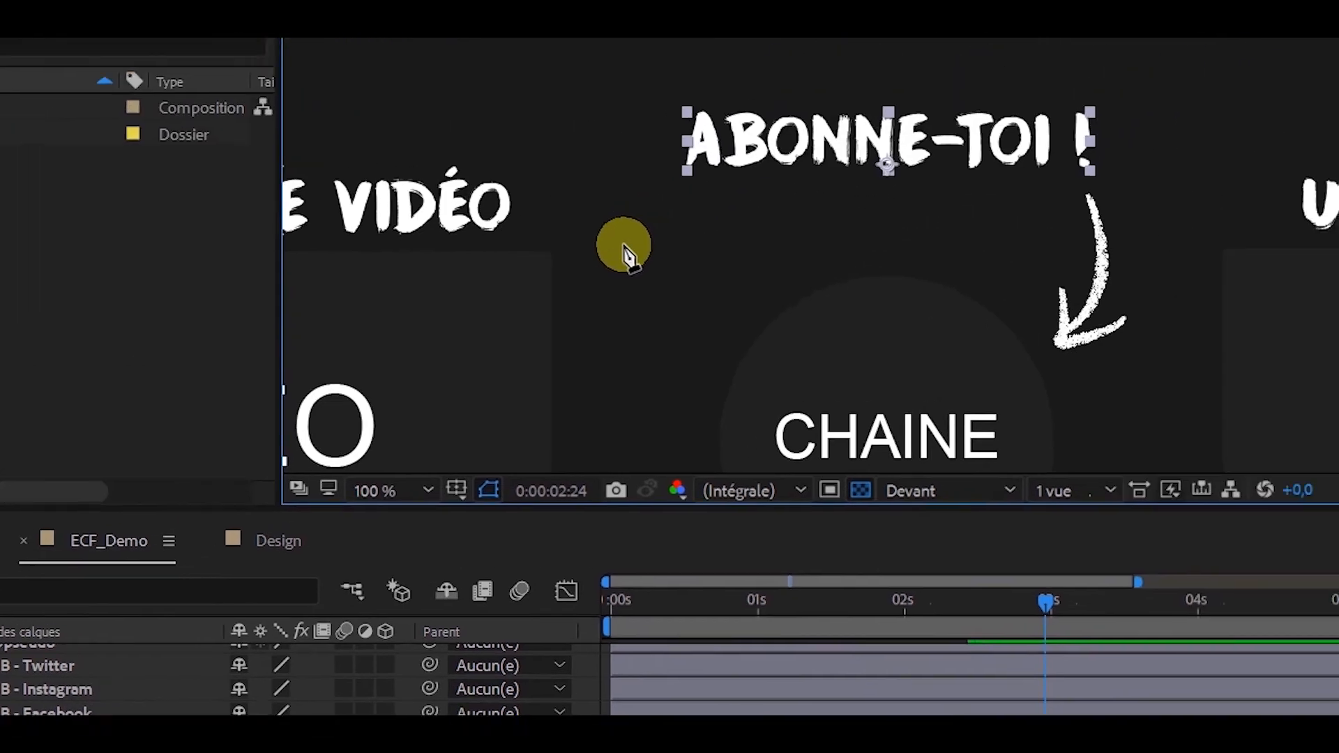
left_click(634, 250)
left_click_drag(854, 263, 1033, 263)
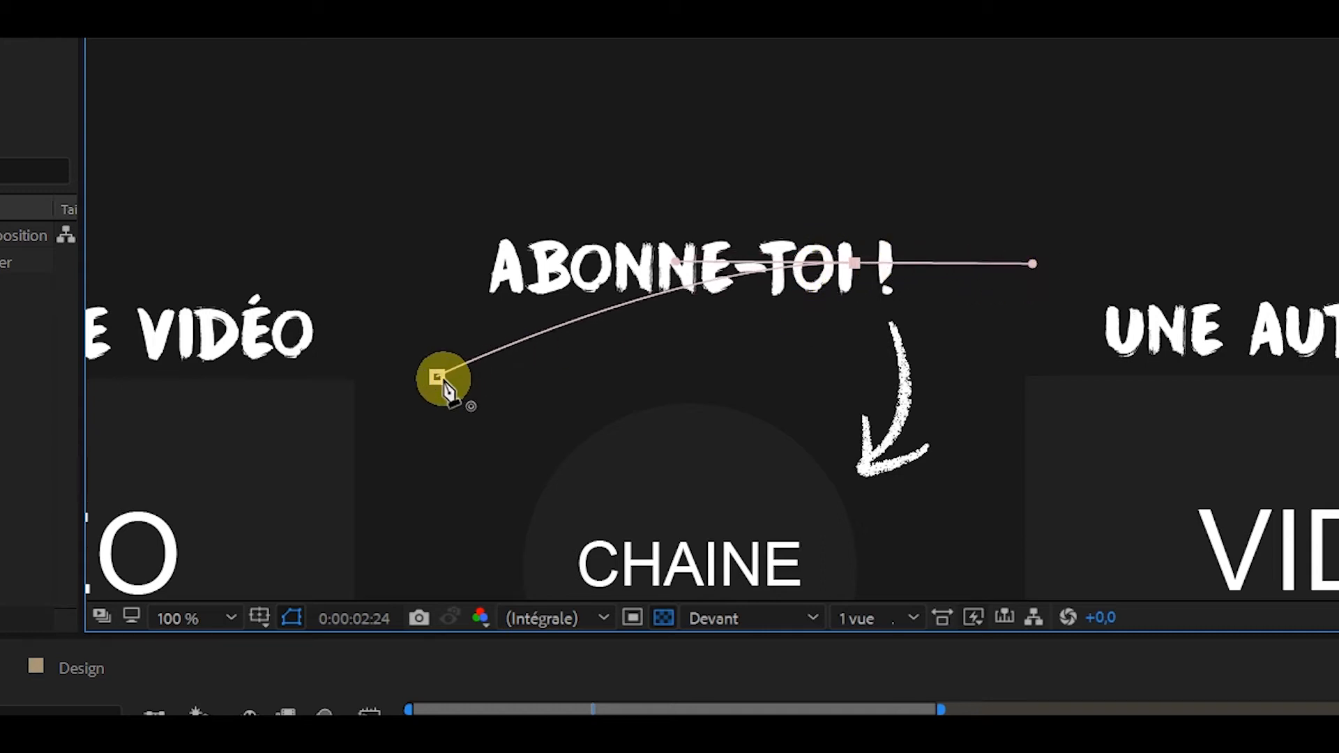
Step: Pull a horizontal handle out of the mask path's lower starting point to give the path an S-shaped curve
left_click(137, 711)
key("v")
left_click(439, 378)
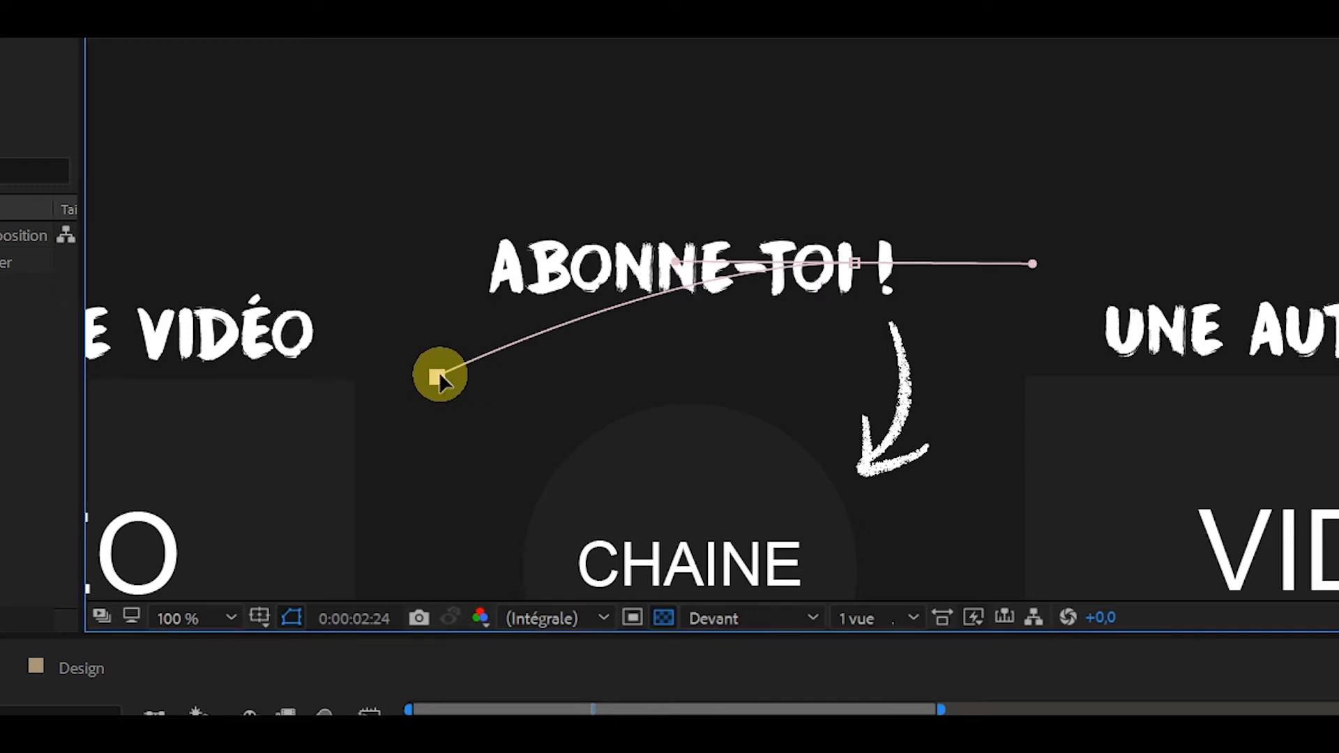
left_click_drag(437, 378, 593, 377)
Step: Set Masque 1 as the text path (Chemin) in the Abonne-toi ! layer's path options
left_click(137, 712)
left_click(155, 563)
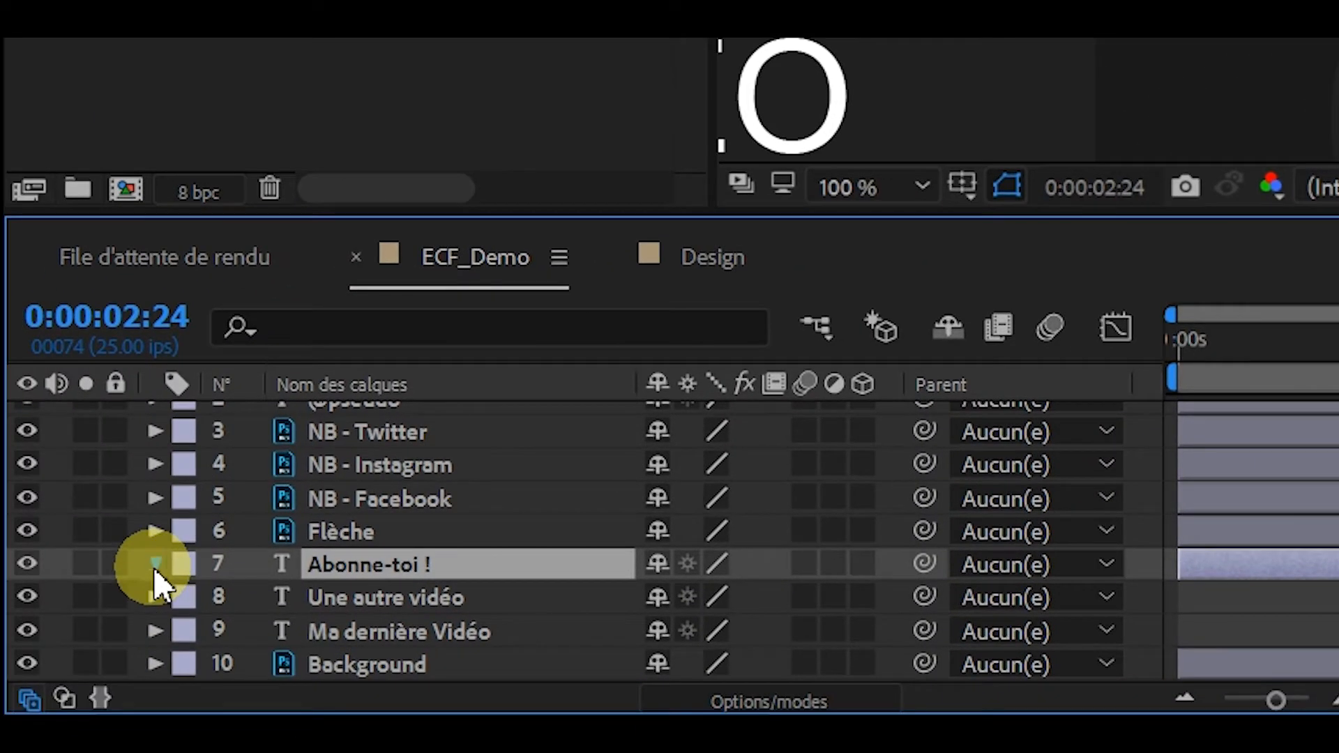
scroll(417, 585, "down", 3)
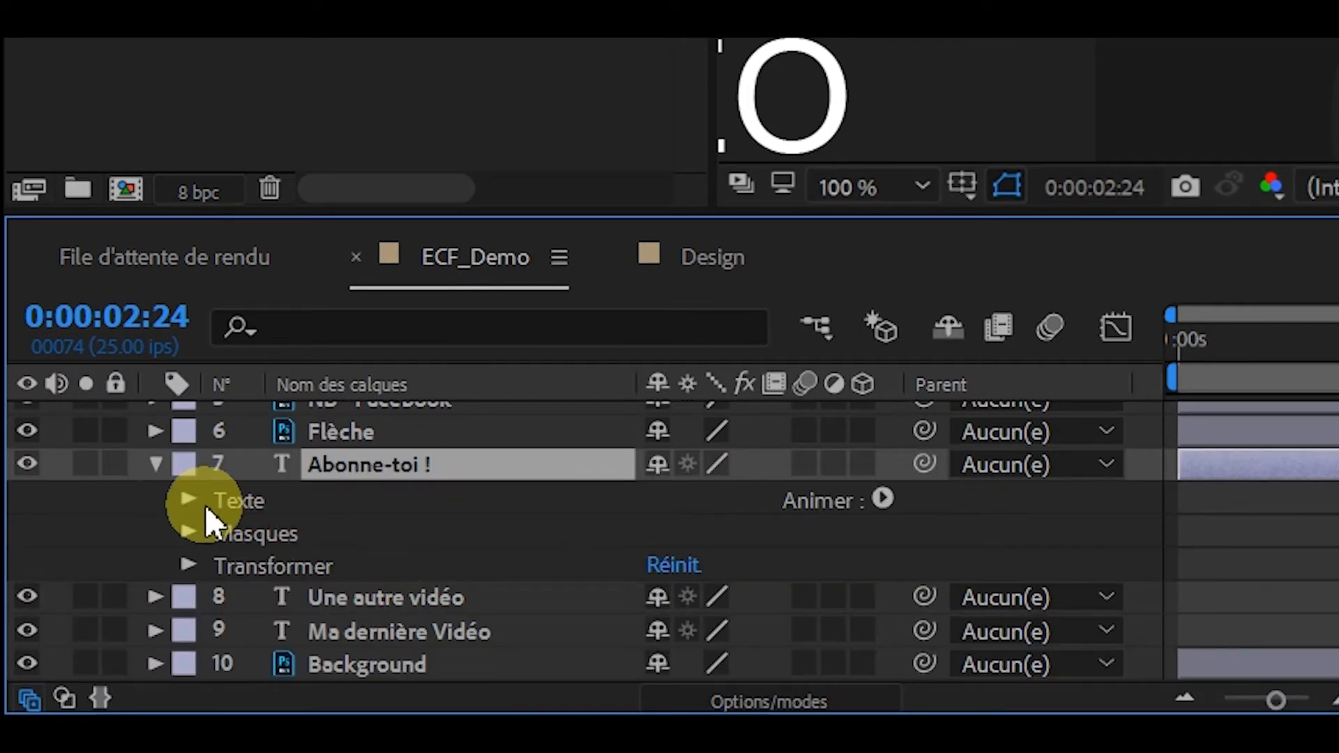
left_click(182, 500)
scroll(304, 529, "down", 3)
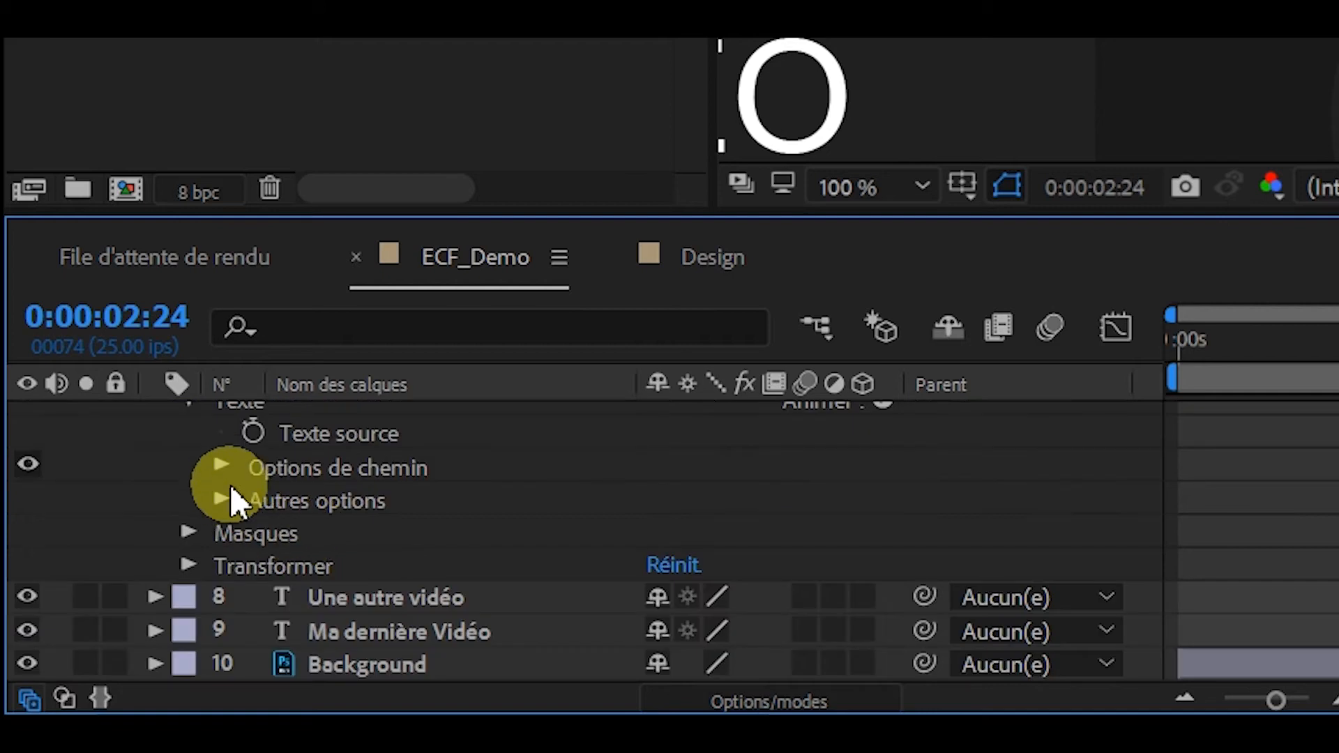
left_click(228, 464)
left_click(856, 496)
left_click(792, 587)
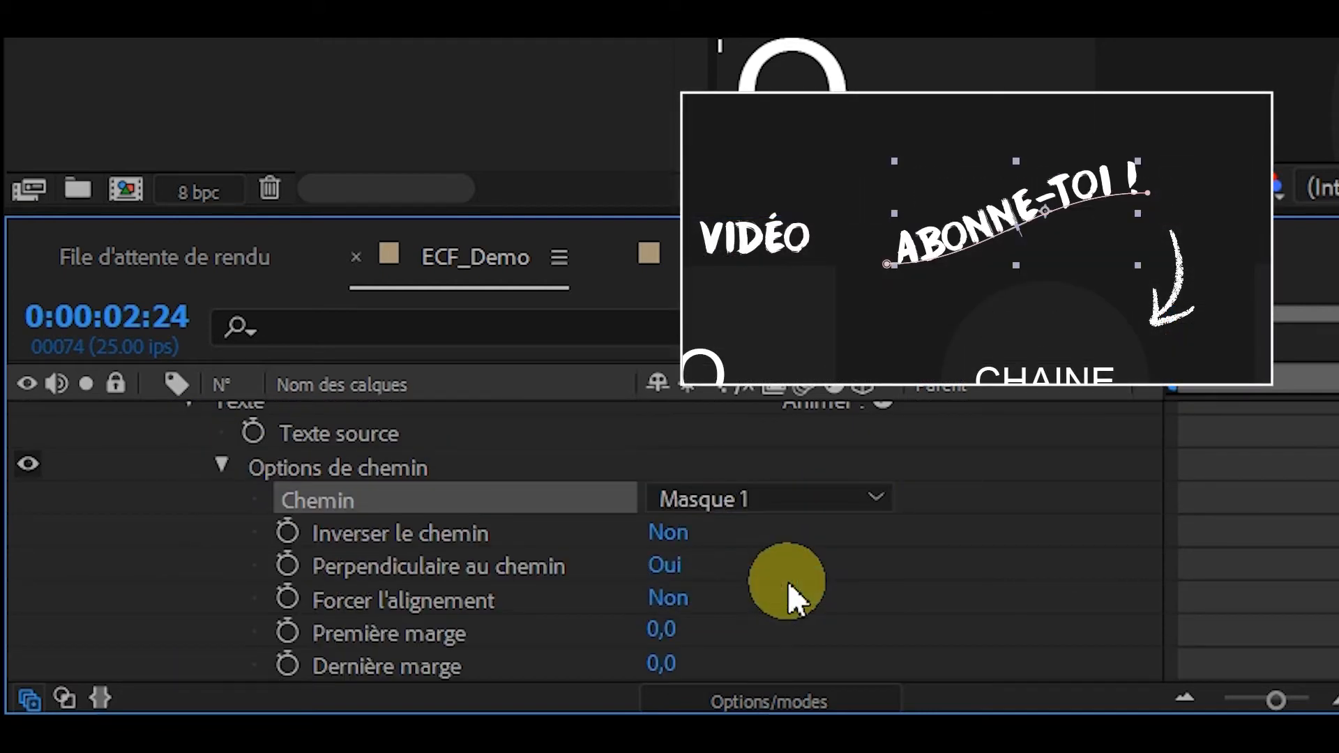
Step: Try the Inverser le chemin option on the Abonne-toi ! text path and set it back to Non
scroll(809, 551, "down", 3)
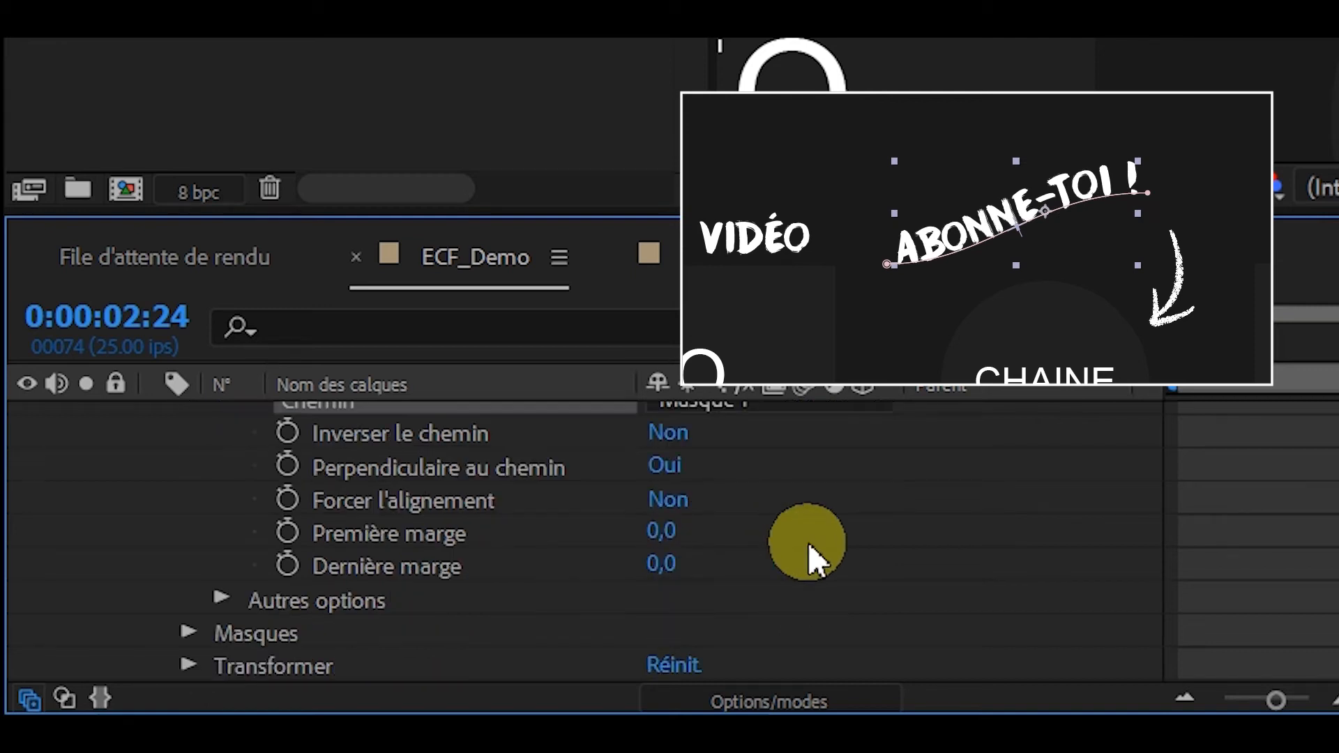
left_click(668, 431)
left_click(663, 427)
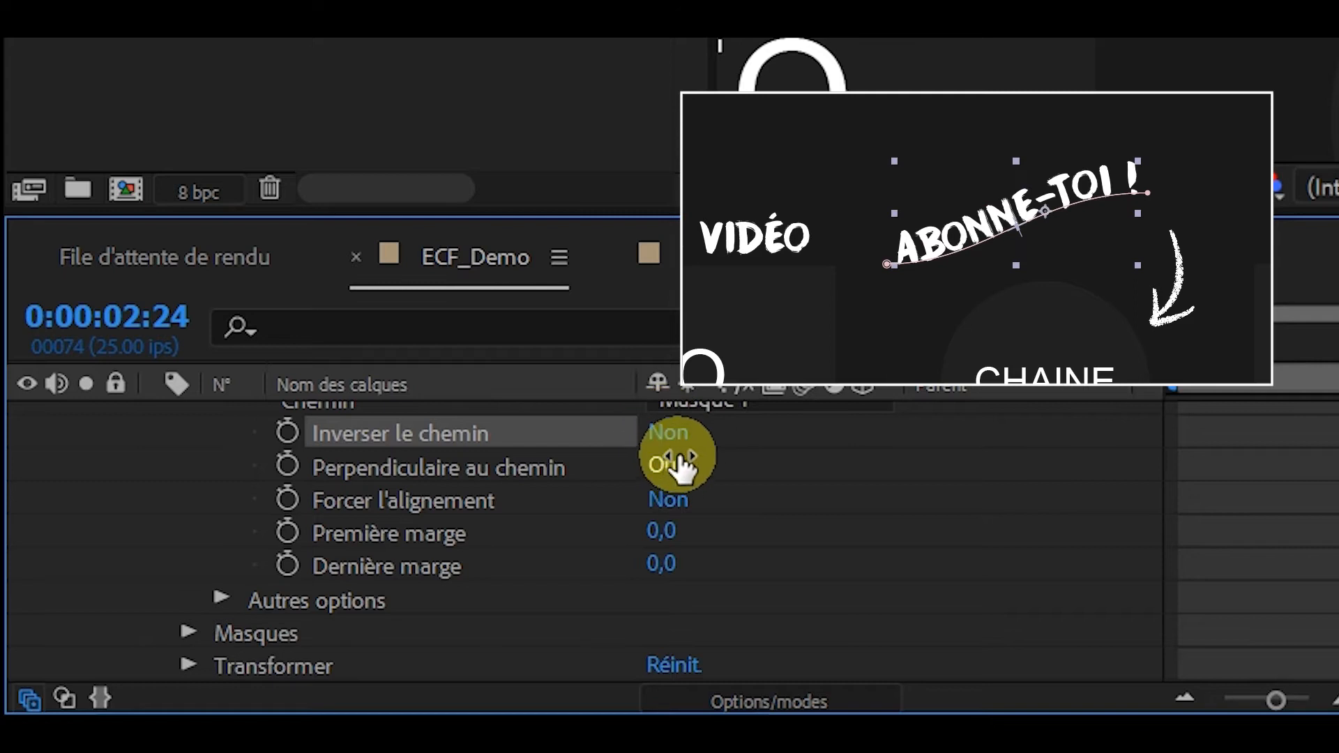
Step: Turn on Forcer l'alignement for the Abonne-toi ! text path, try shifting its Première marge and reset the margin to 0
left_click(672, 501)
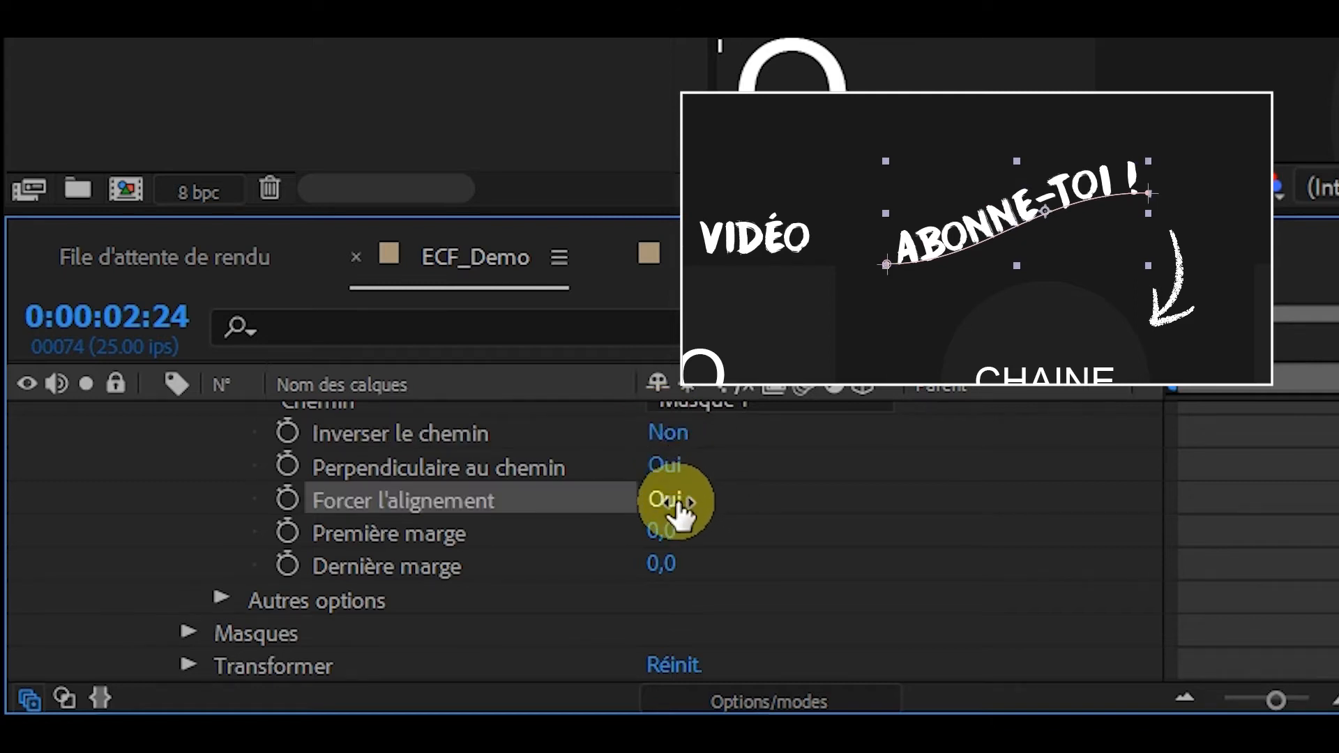
mouse_move(668, 534)
left_mouse_down()
mouse_move(741, 535)
mouse_move(401, 533)
mouse_move(124, 508)
mouse_move(1115, 514)
mouse_move(628, 530)
mouse_move(645, 528)
left_mouse_up()
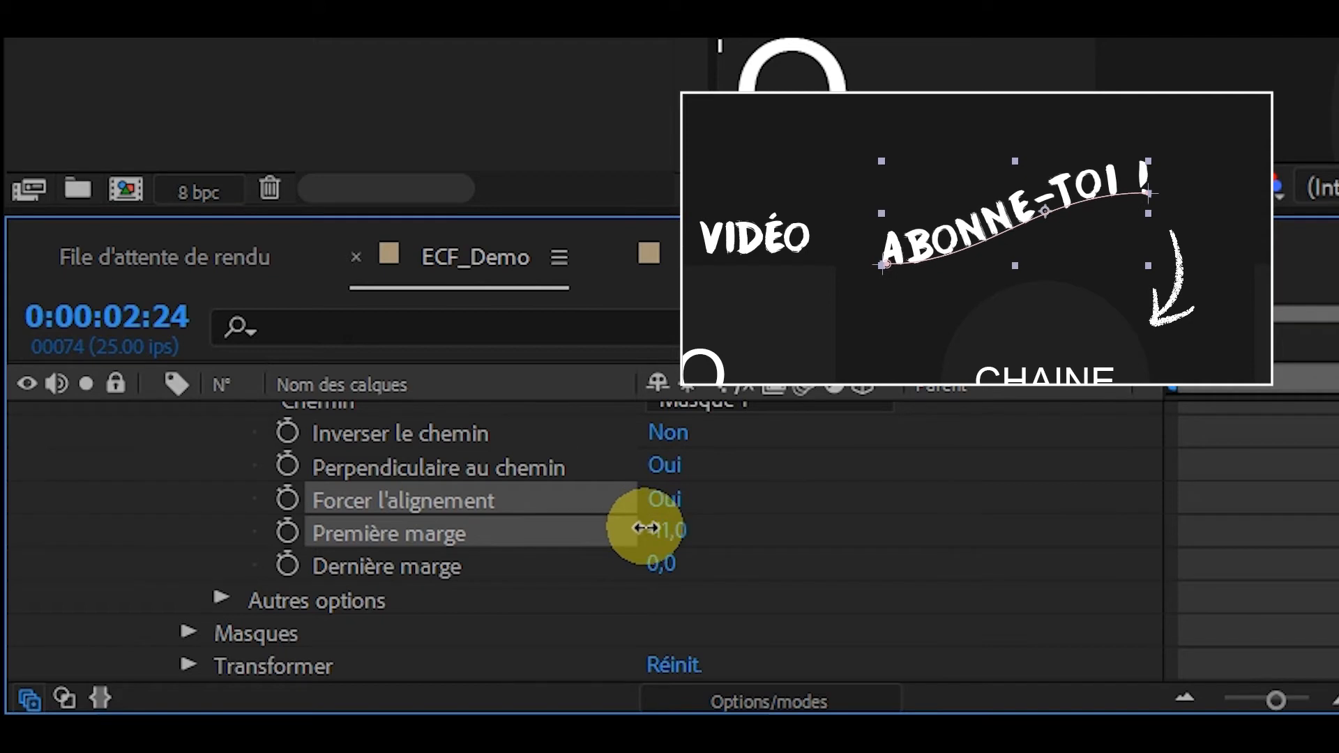
left_click(649, 530)
type("0")
key("Return")
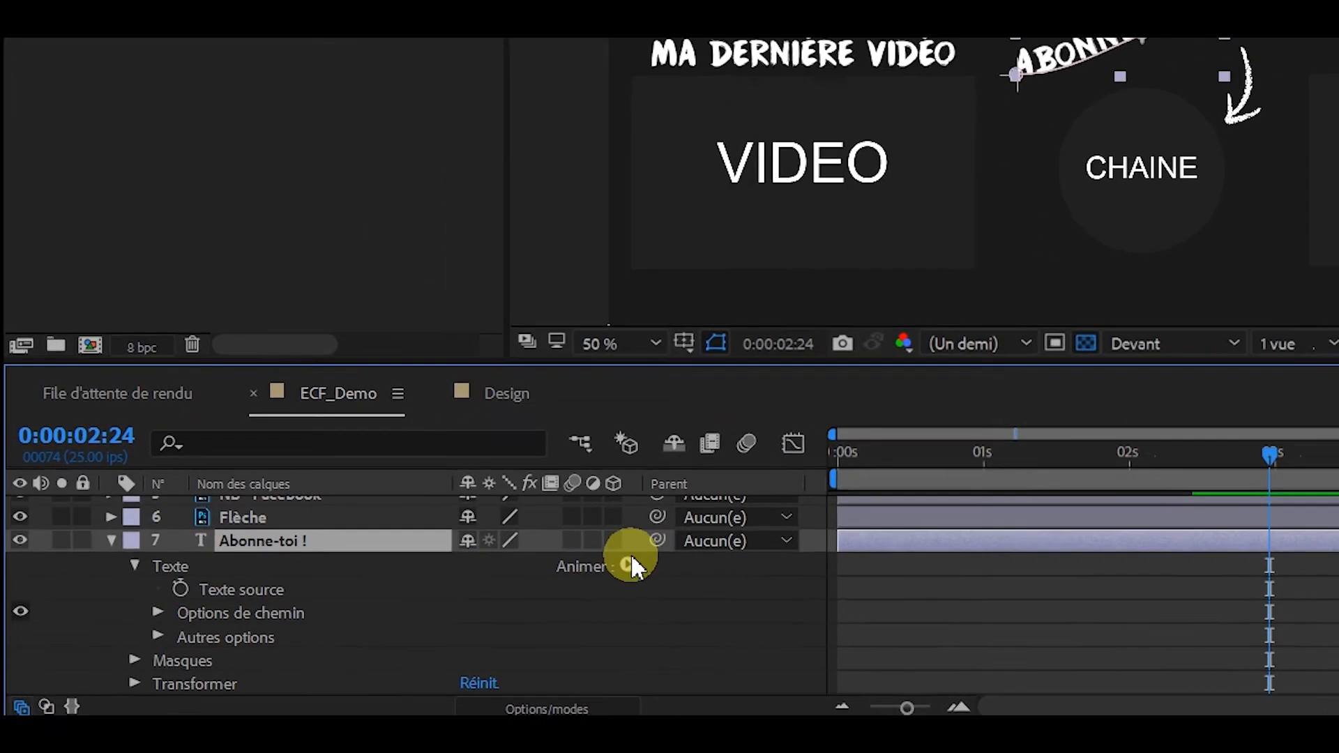
Step: Add a Position animator to the Abonne-toi ! text and set its position to -872, 0
left_click(630, 562)
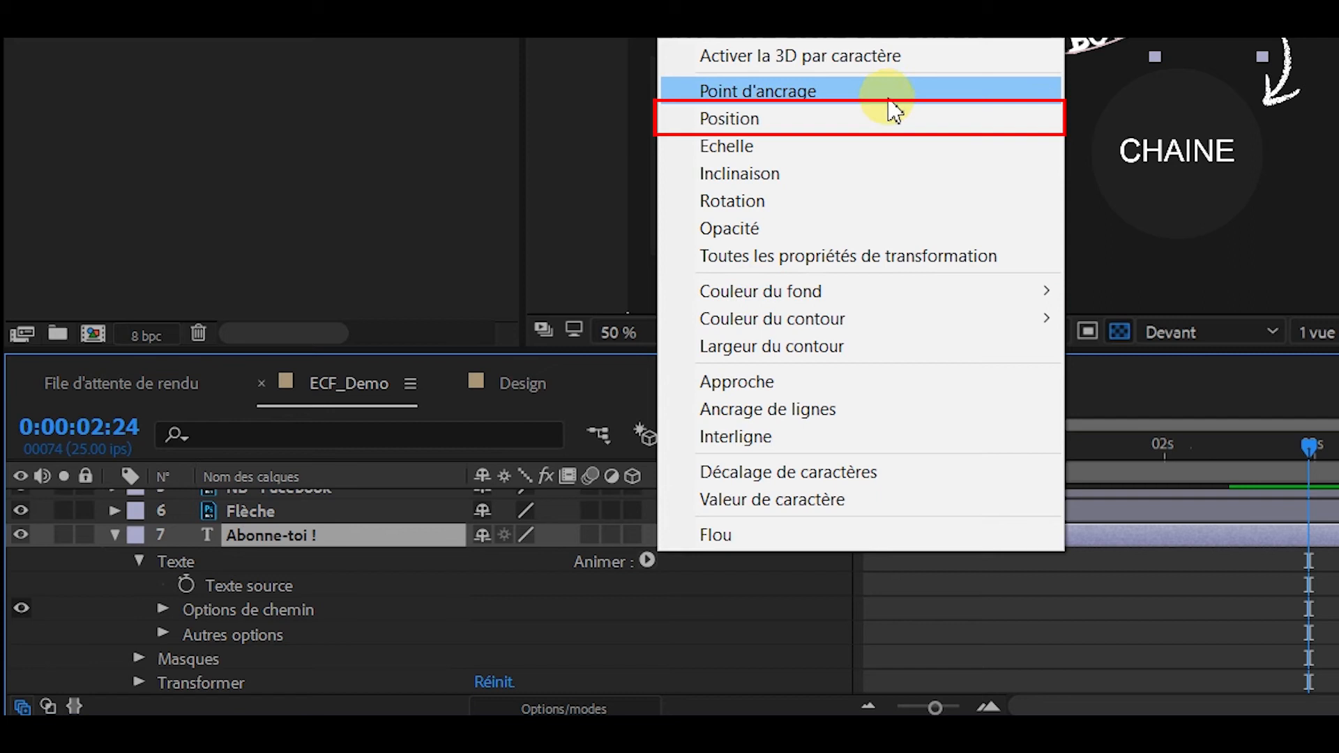
left_click(884, 122)
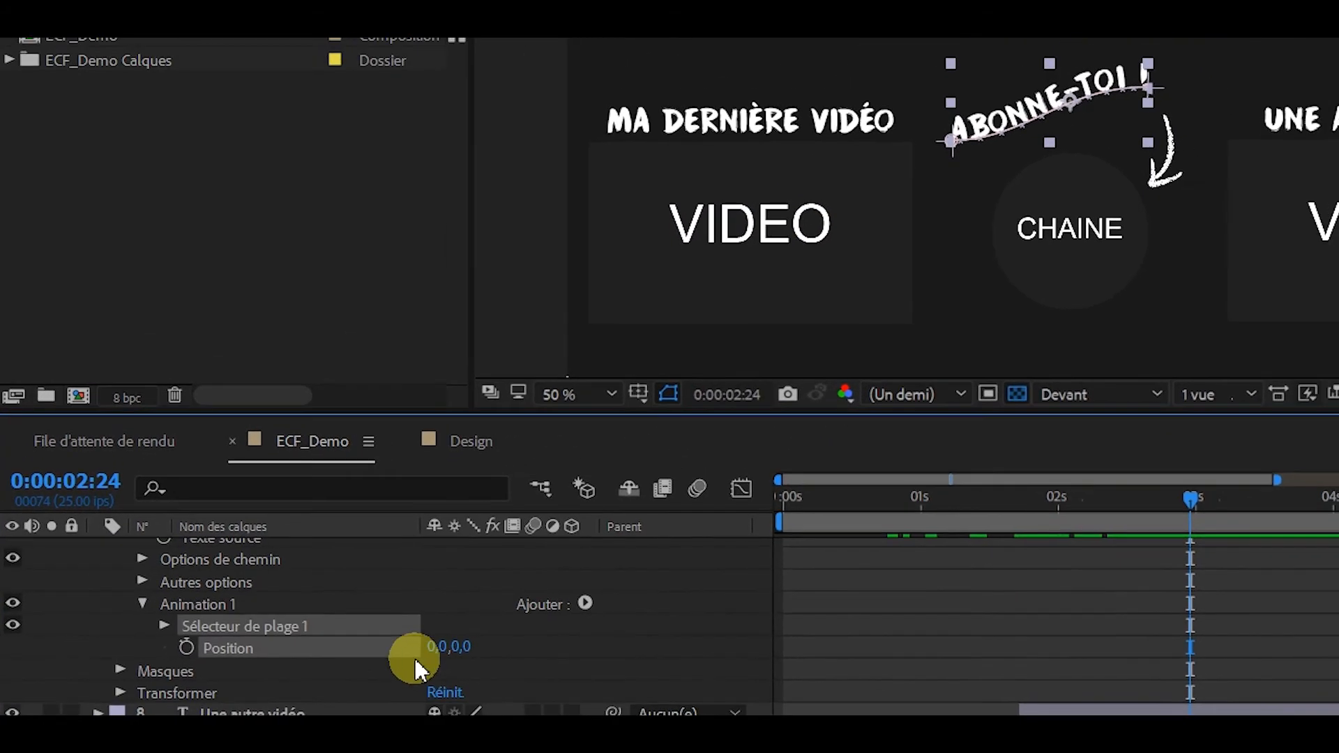
left_click_drag(437, 649, 193, 627)
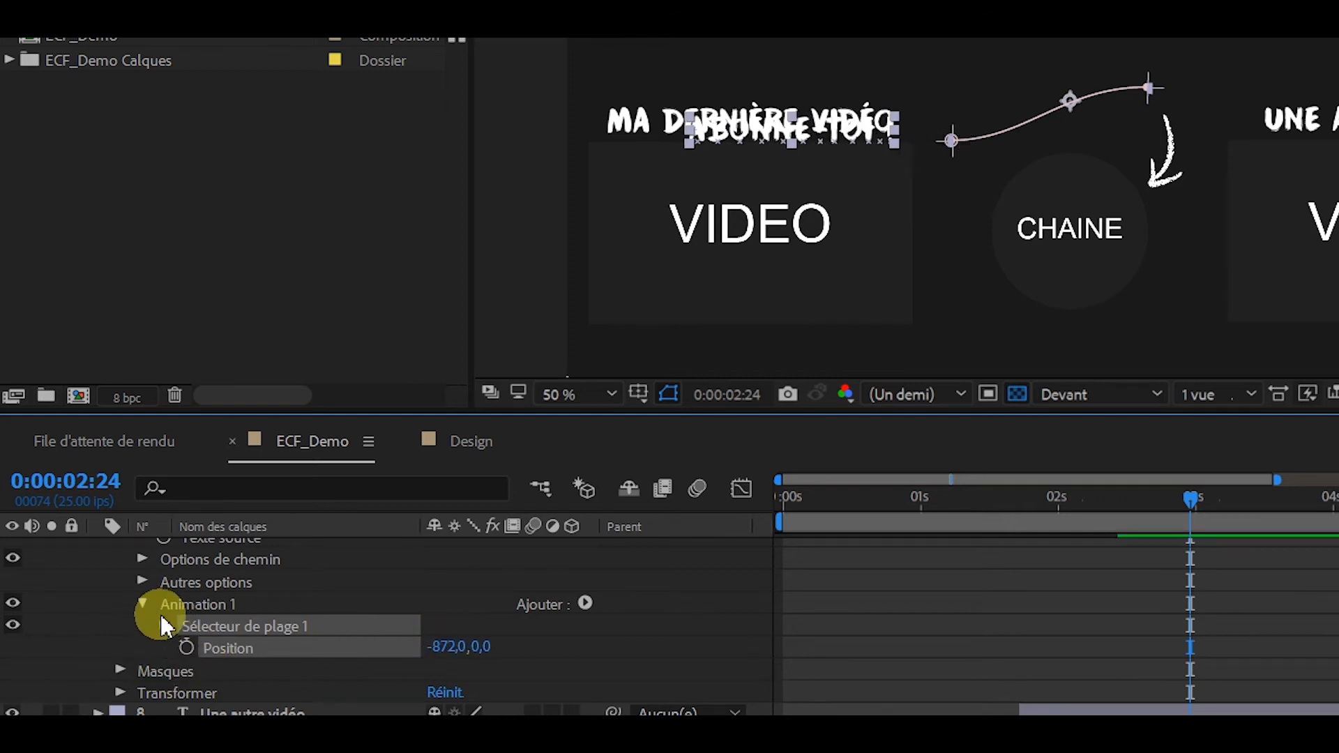
Step: Set the Forme of Sélecteur de plage 1 to Dégradé du bas in its advanced options
left_click(162, 623)
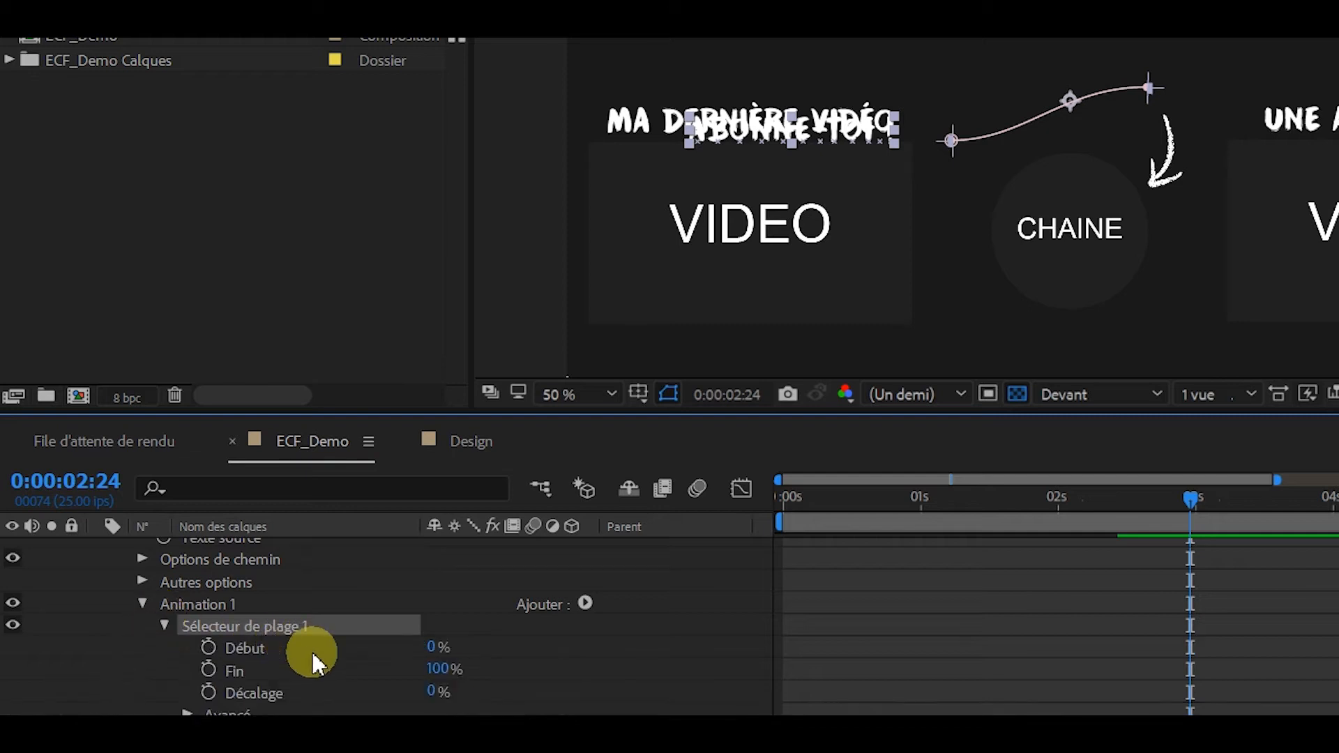
scroll(312, 651, "down", 3)
left_click(183, 650)
scroll(256, 652, "down", 4)
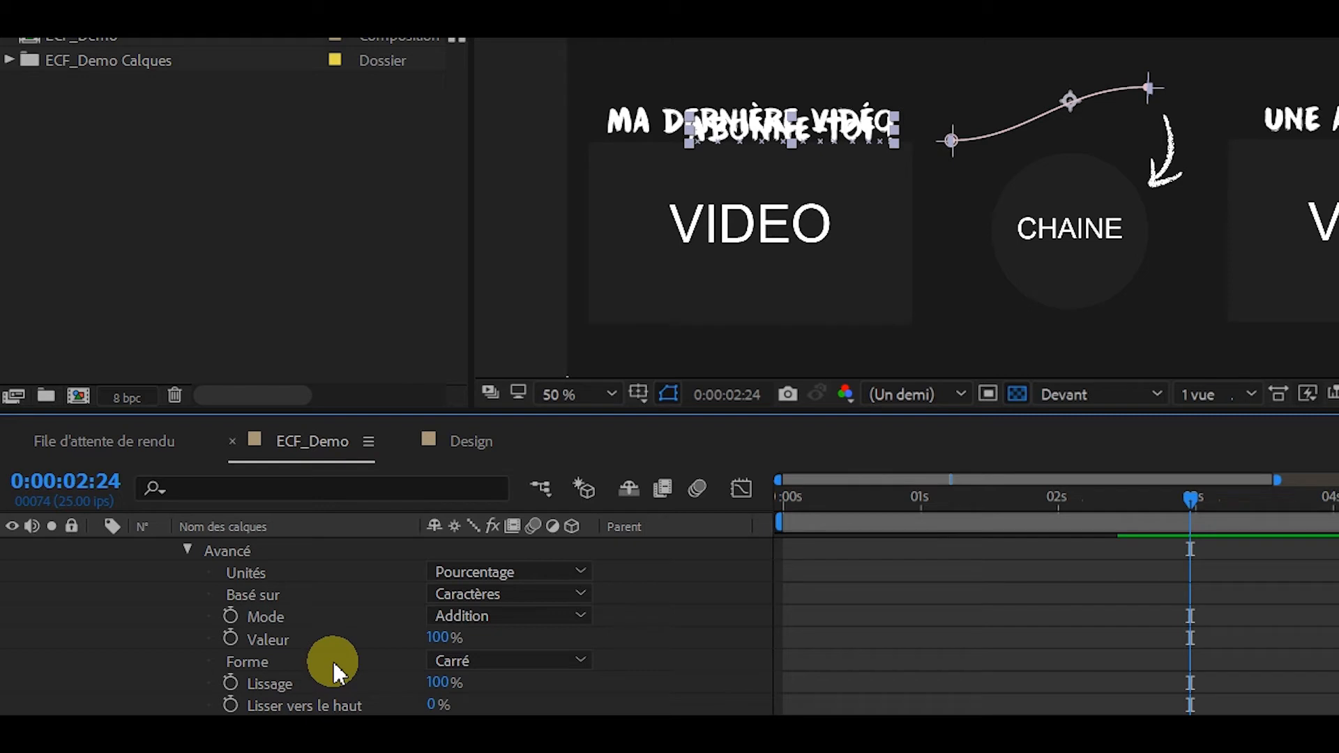
left_click(501, 660)
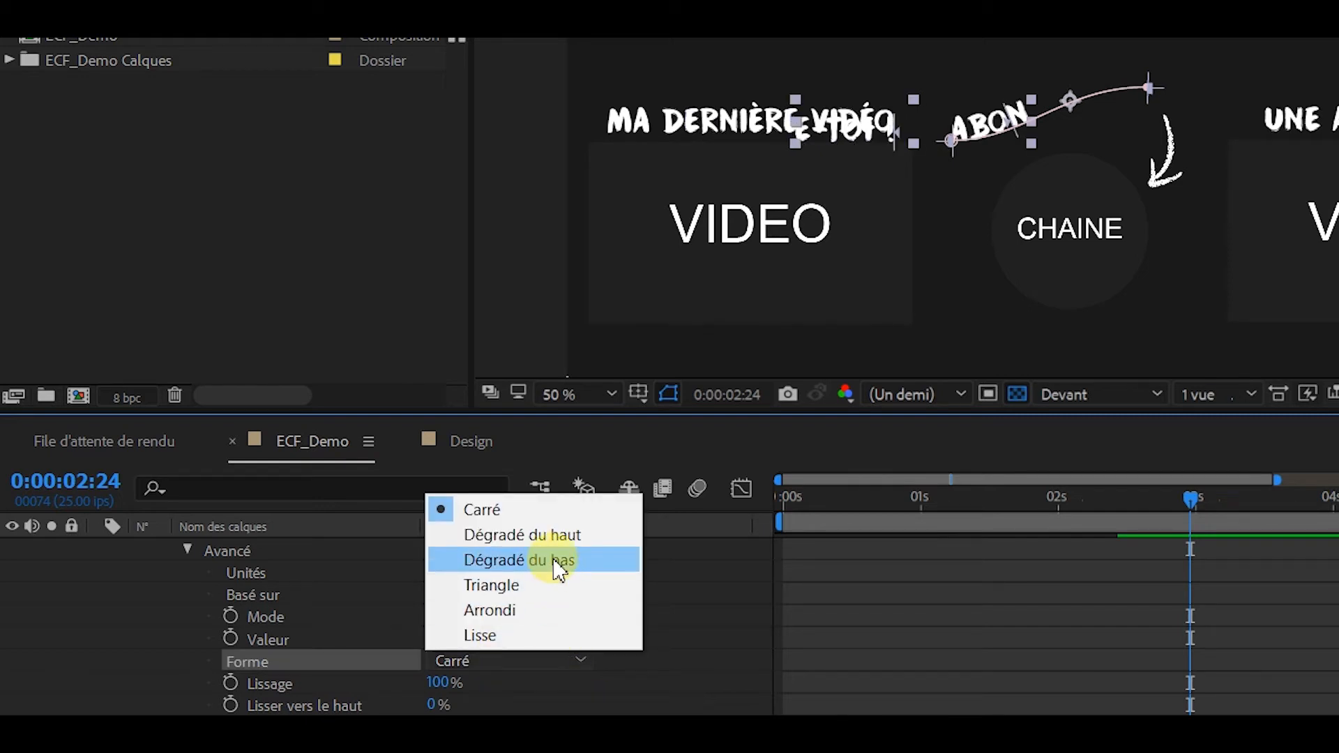
left_click(558, 568)
Step: Keyframe the range selector's Décalage at -100% at 0:00:02:24, add a raised value at 0:00:01:24, and select both keyframes
scroll(568, 593, "up", 2)
left_click_drag(439, 592, 251, 594)
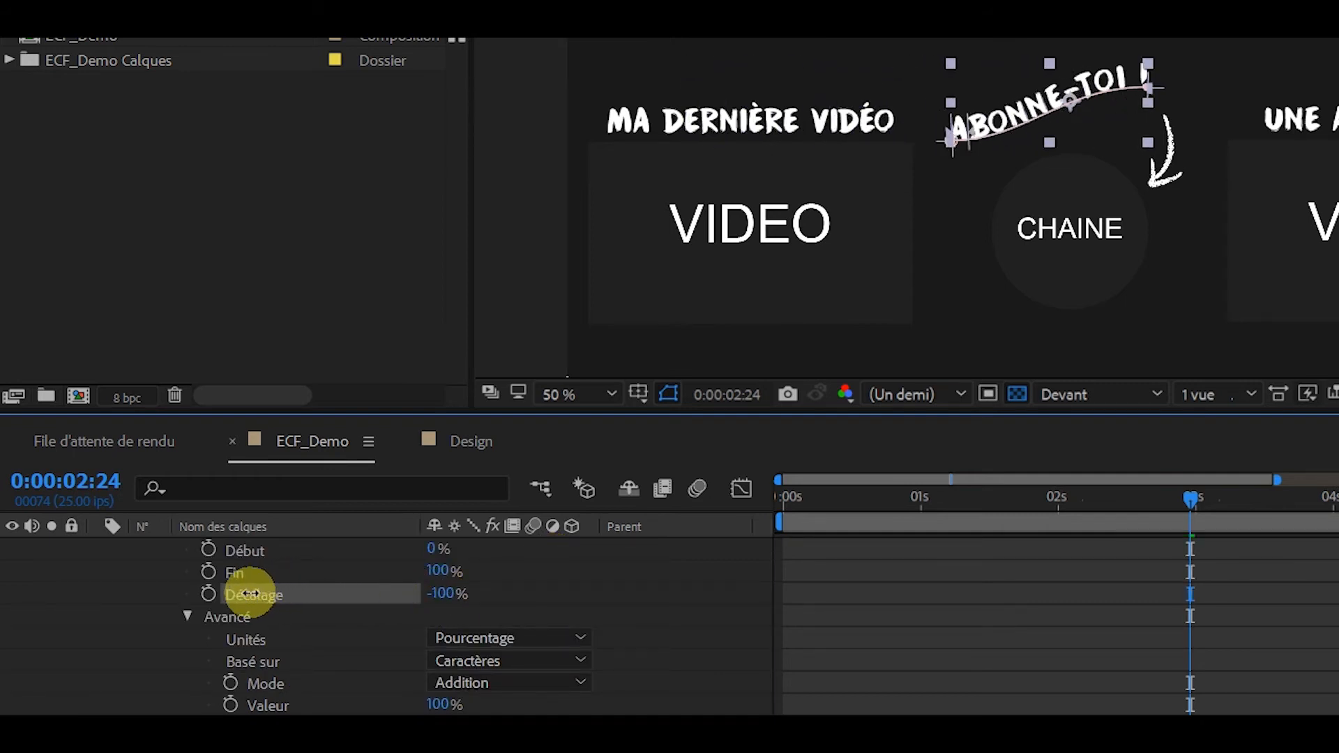
left_click(208, 593)
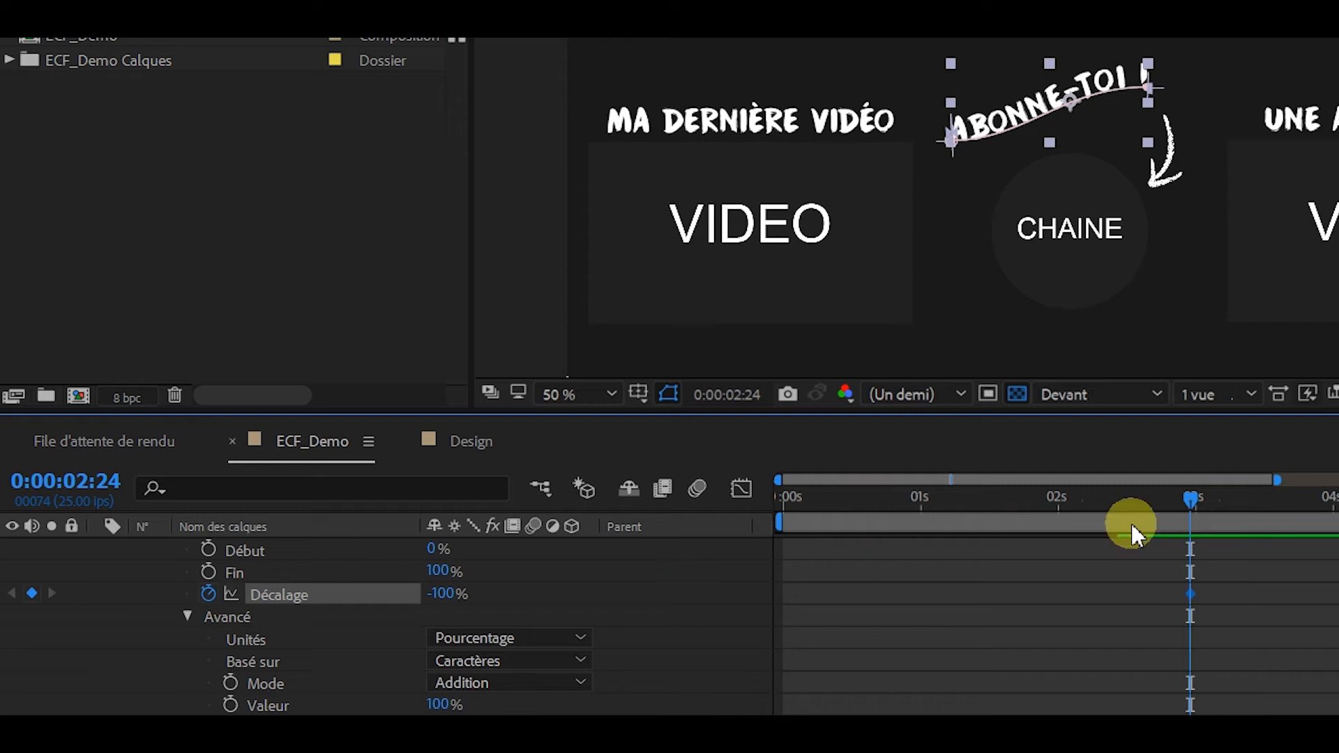
left_click_drag(1184, 506, 1050, 513)
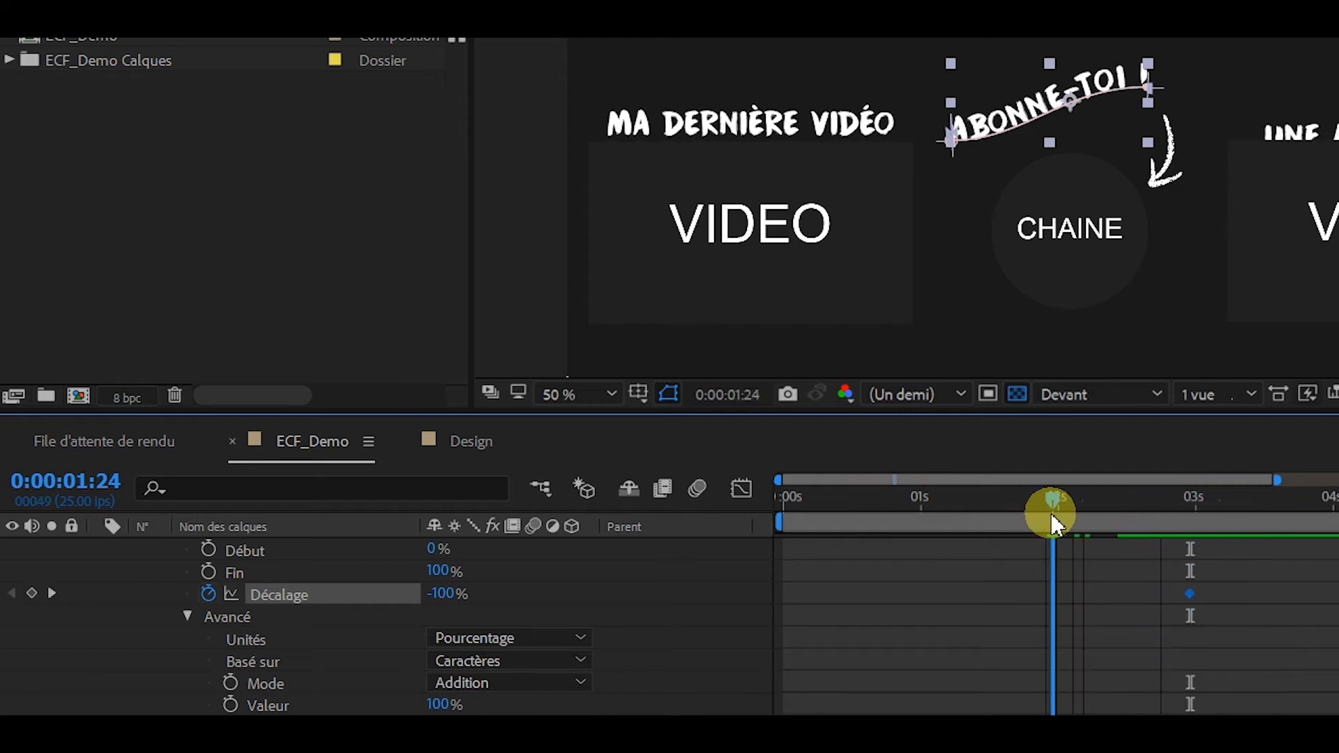
left_click_drag(449, 593, 802, 604)
left_click_drag(1211, 589, 962, 609)
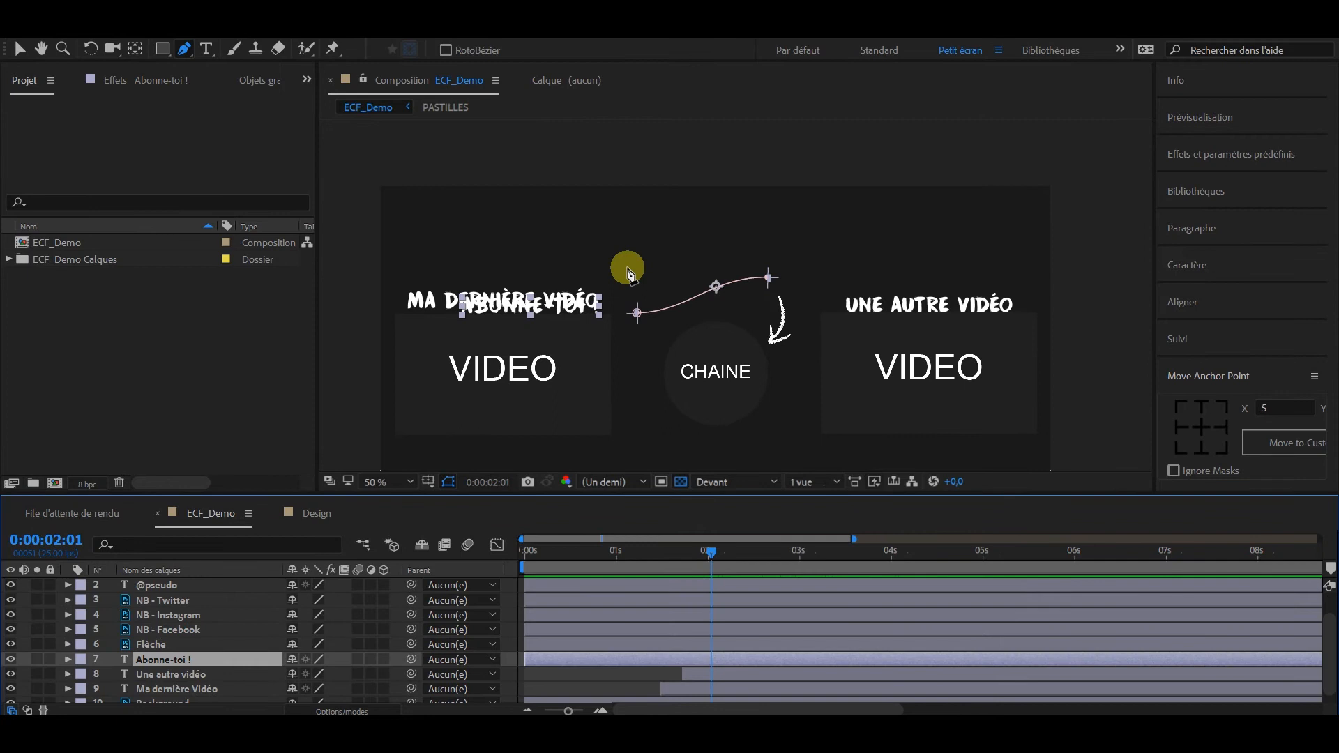
Step: Draw a closed, curved four-point mask around the path text on the Abonne-toi ! layer with the Pen tool
left_click(624, 268)
left_click_drag(631, 330, 643, 337)
left_click(749, 307)
left_click_drag(776, 250, 738, 237)
left_click(624, 267)
Step: At 0:00:03:00, feather the edge of Masque 2 on the Abonne-toi ! layer to about 97 pixels
left_click_drag(711, 551, 801, 553)
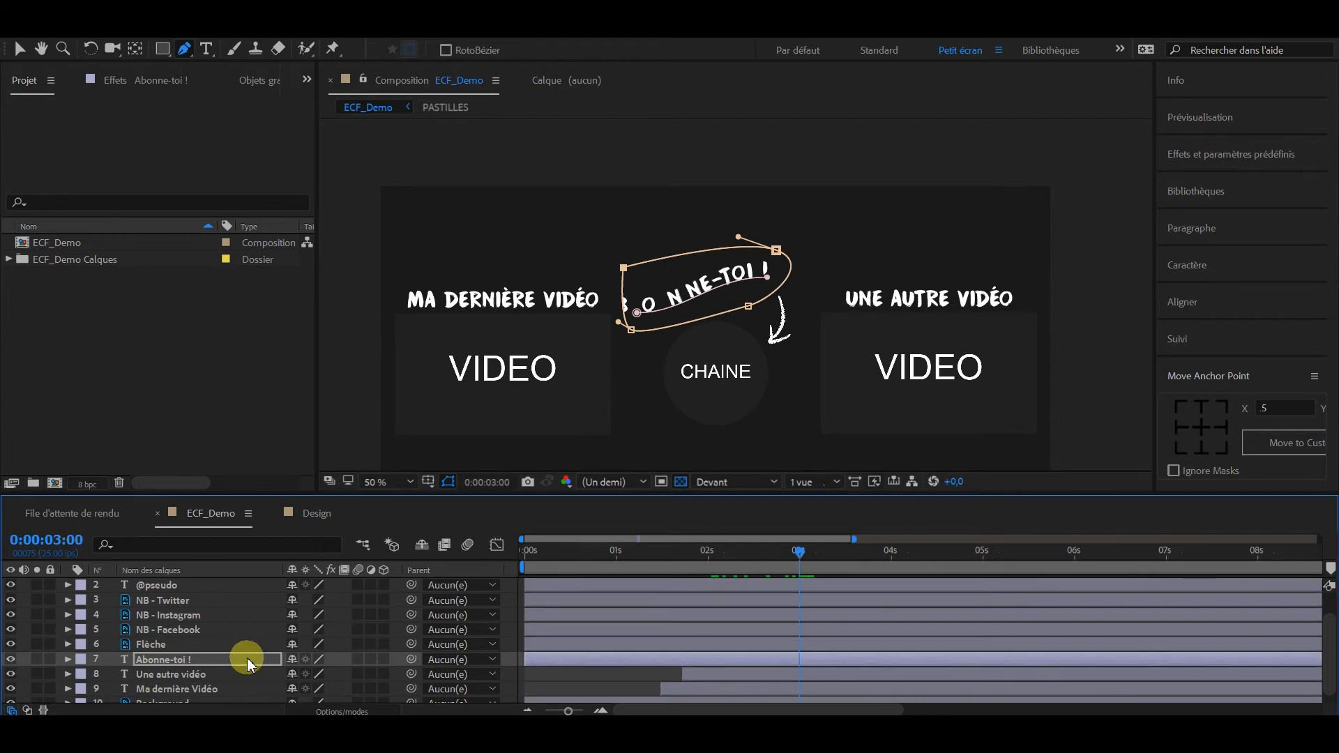
key("f")
left_click_drag(320, 674, 370, 675)
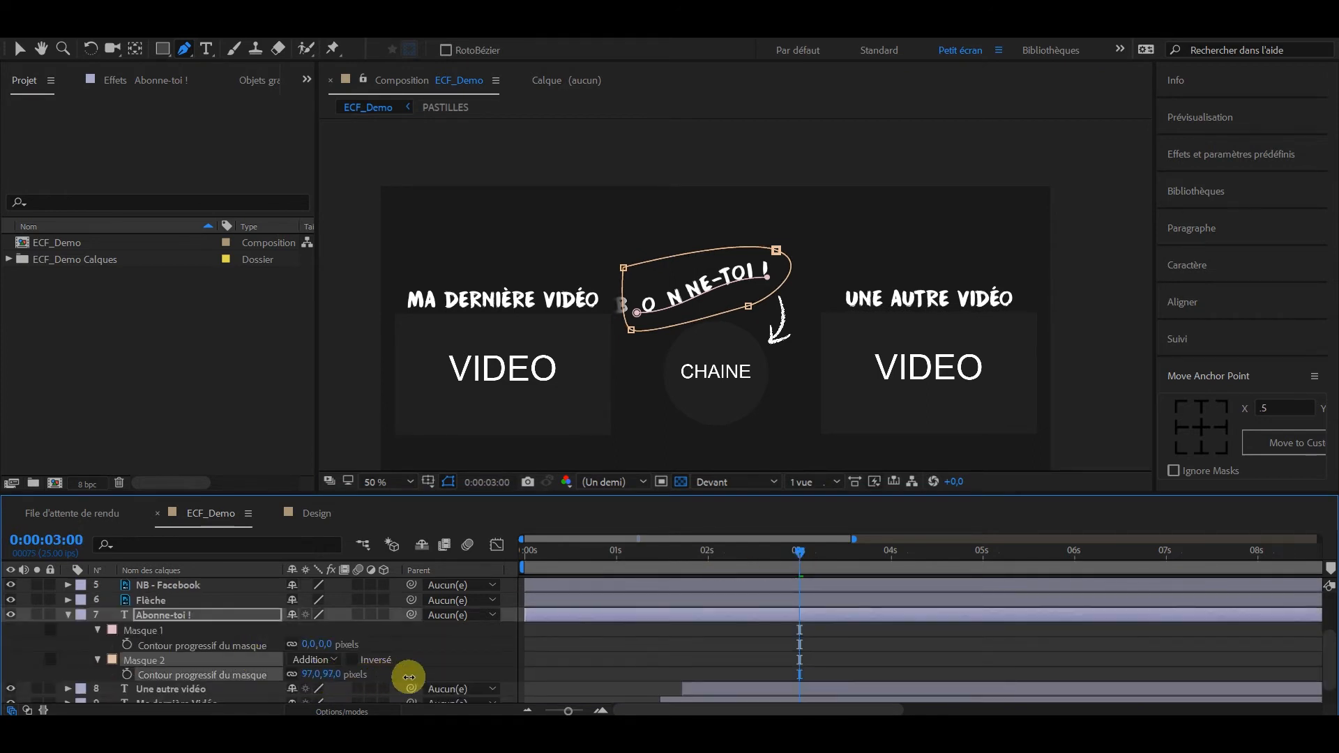
left_click(623, 672)
Step: Play back the end screen animation from the start of the timeline
left_click_drag(801, 556, 503, 533)
key("space")
left_click_drag(706, 374, 697, 313)
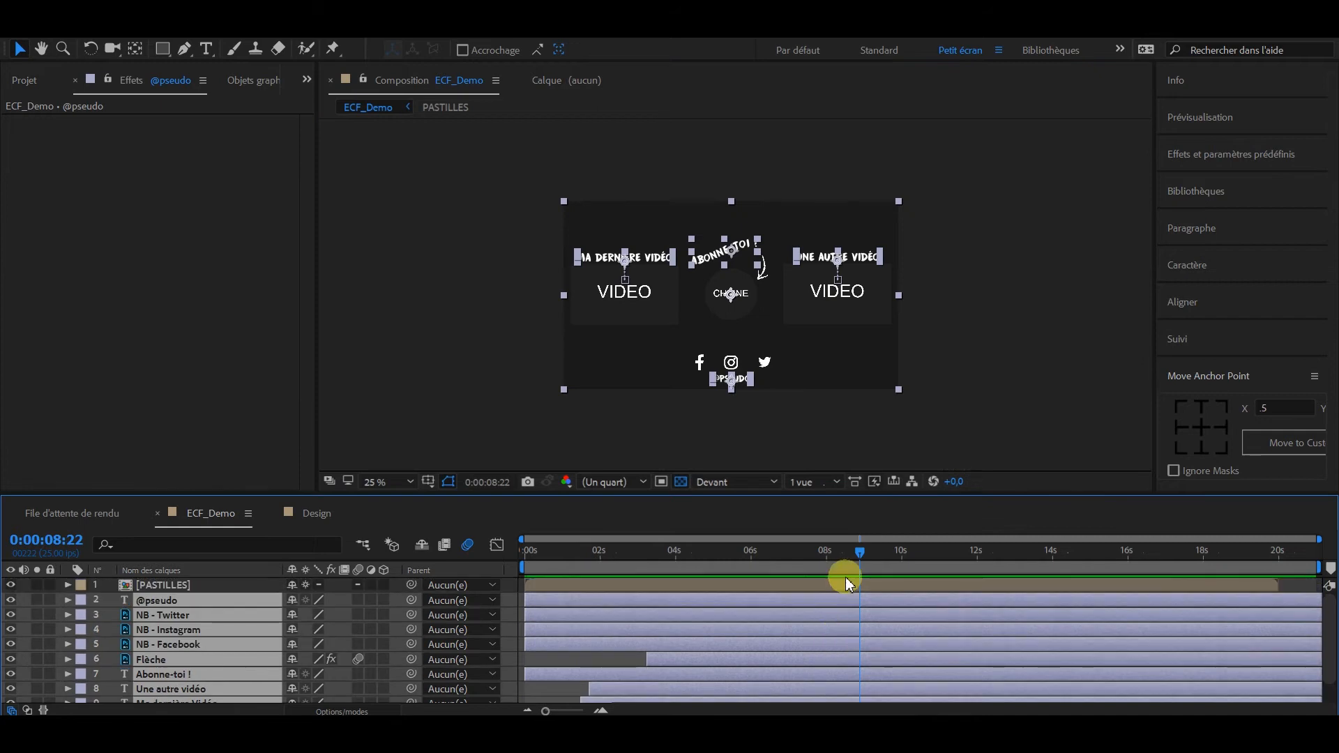
Step: Hide the PASTILLES layer in the ECF_Demo composition
left_click(846, 585)
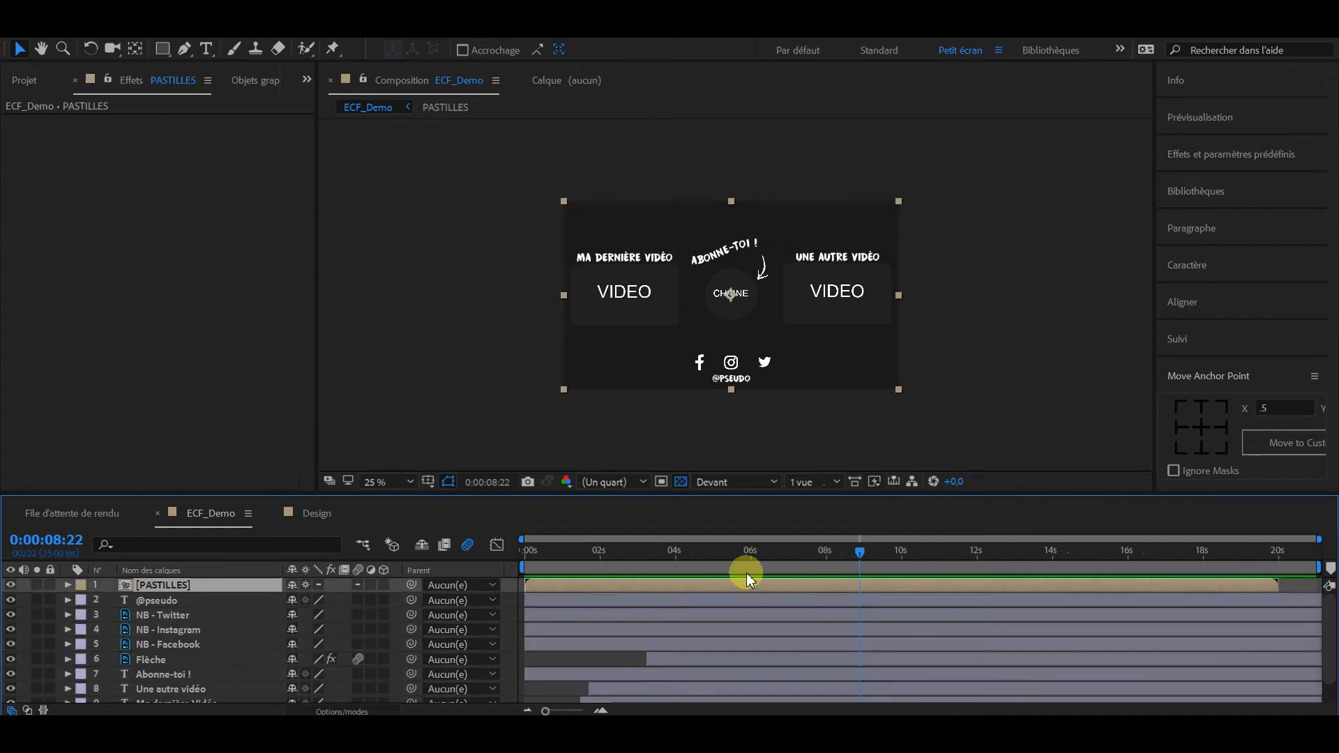
left_click(12, 585)
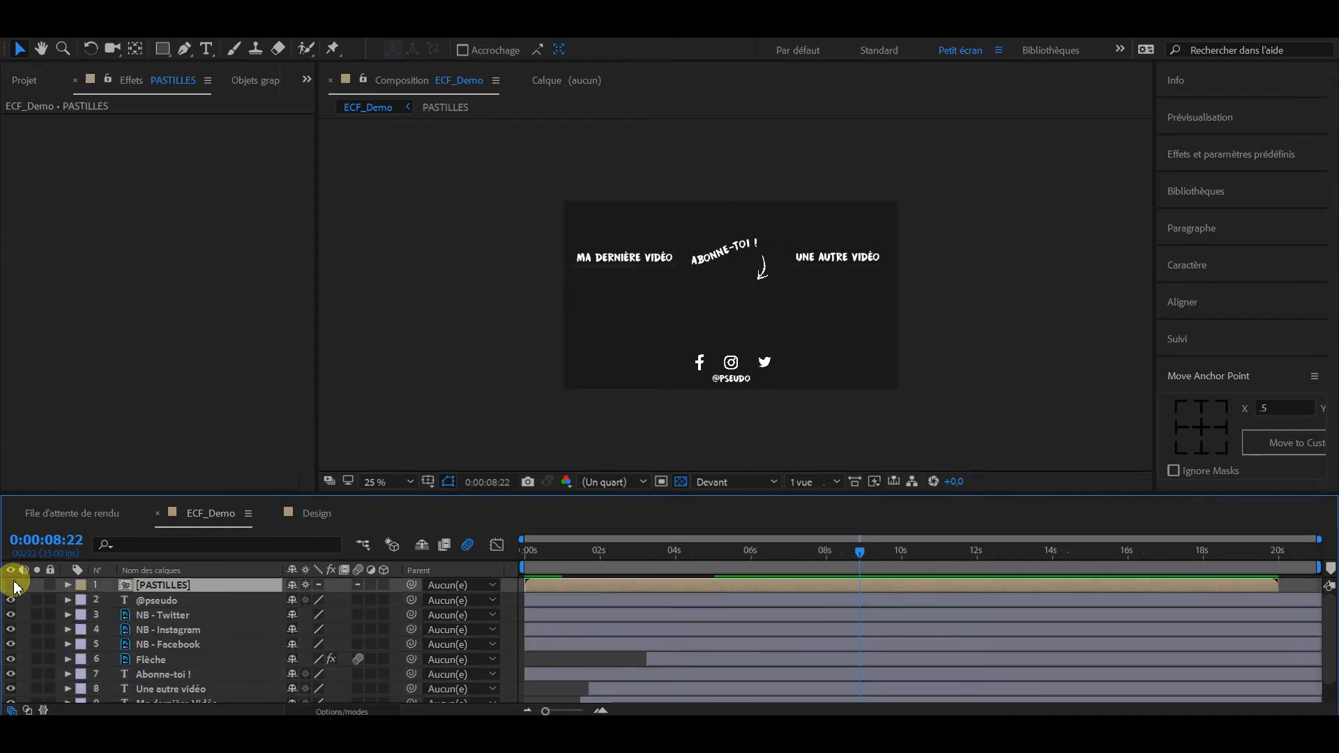
left_click(1017, 413)
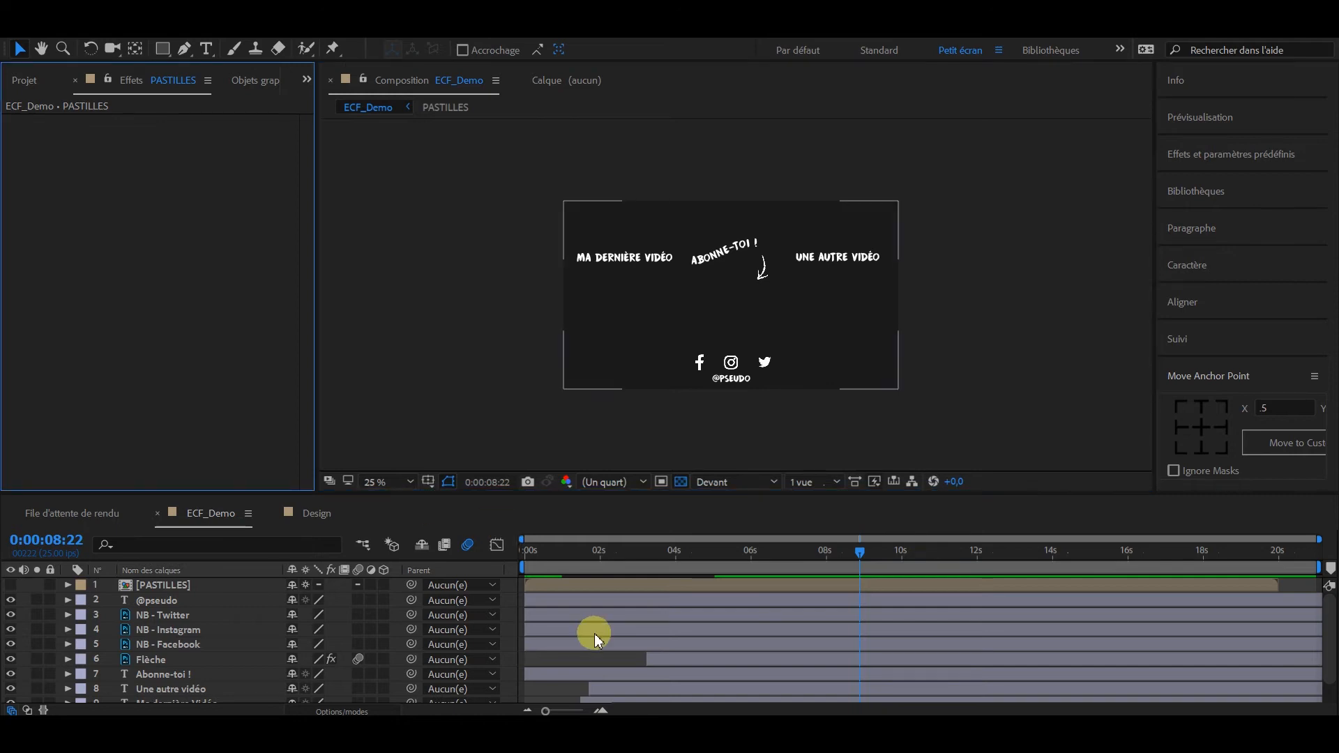
Step: Add the ECF_Demo composition to the render queue and open its output module settings
key("ctrl+m")
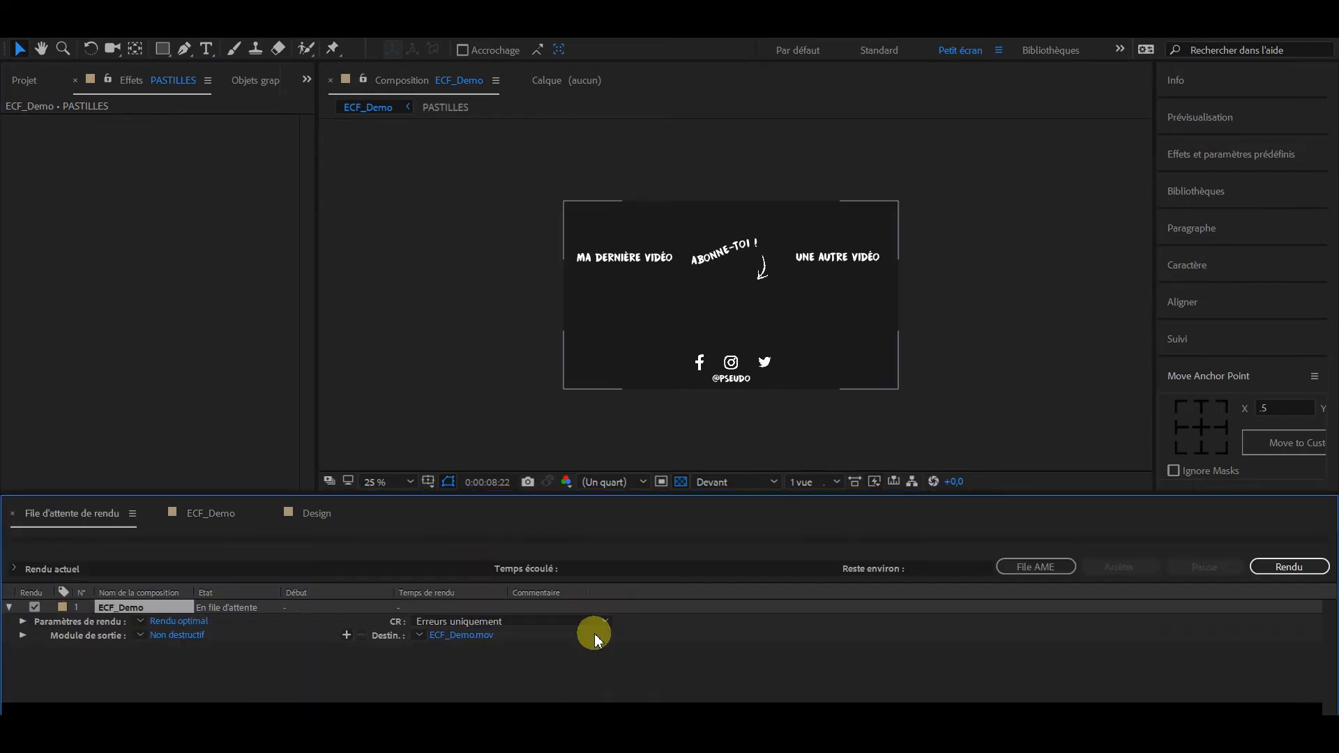
left_click(183, 637)
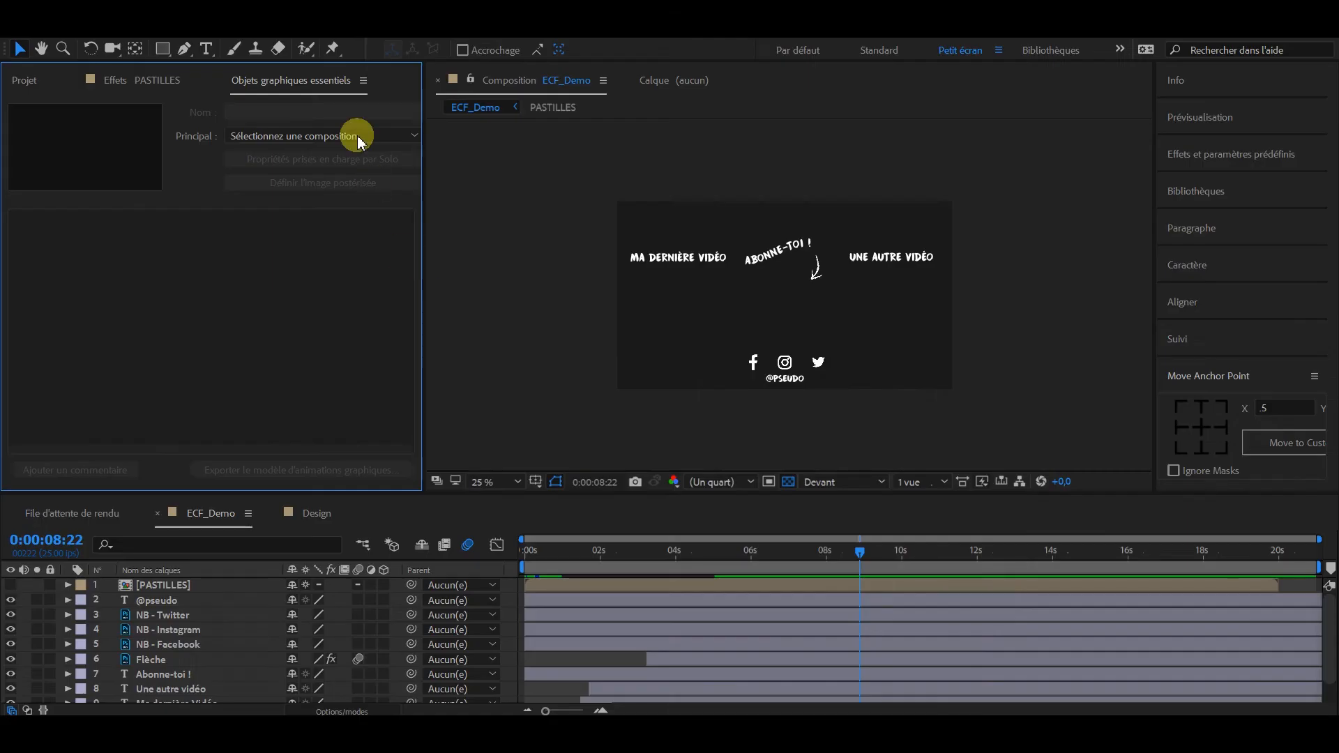
Step: Display Objets graphiques essentiels with enough width to see its controls and choose ECF_Demo as the principal composition
left_click(24, 78)
left_click_drag(422, 314, 359, 328)
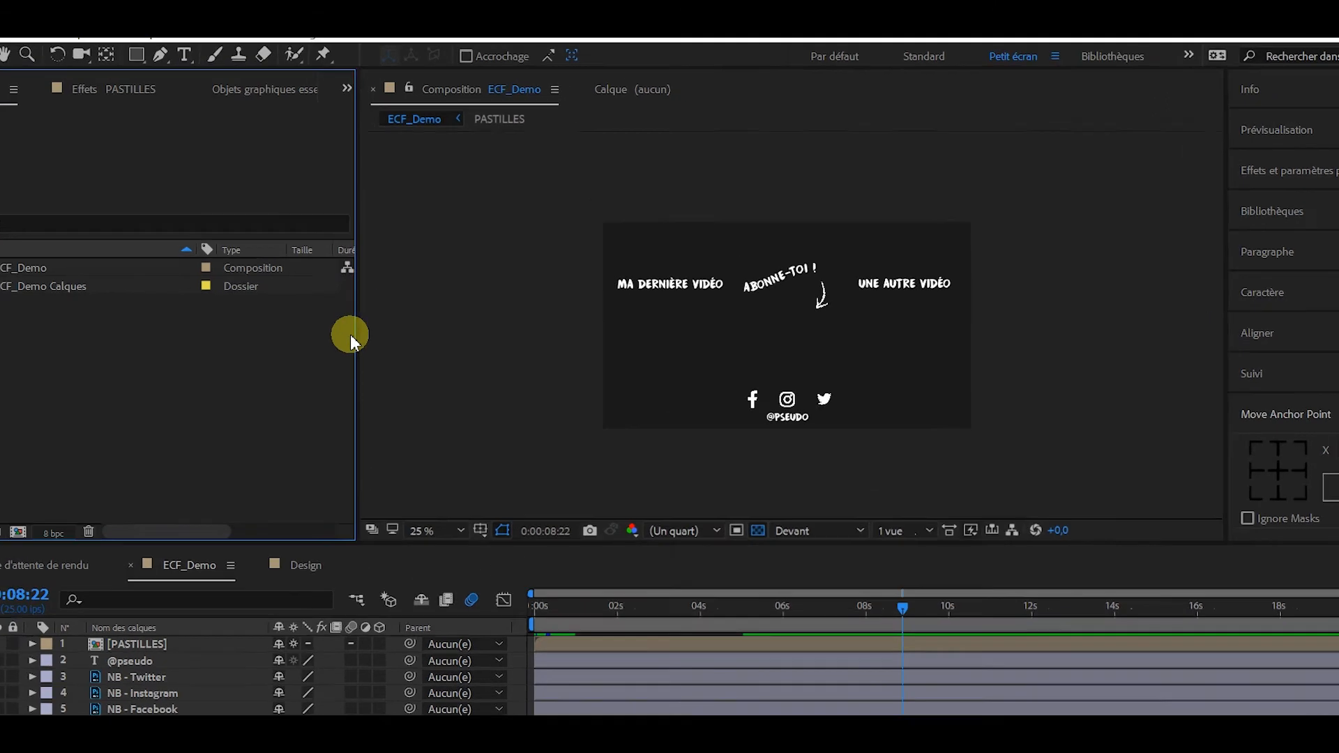
left_click(358, 30)
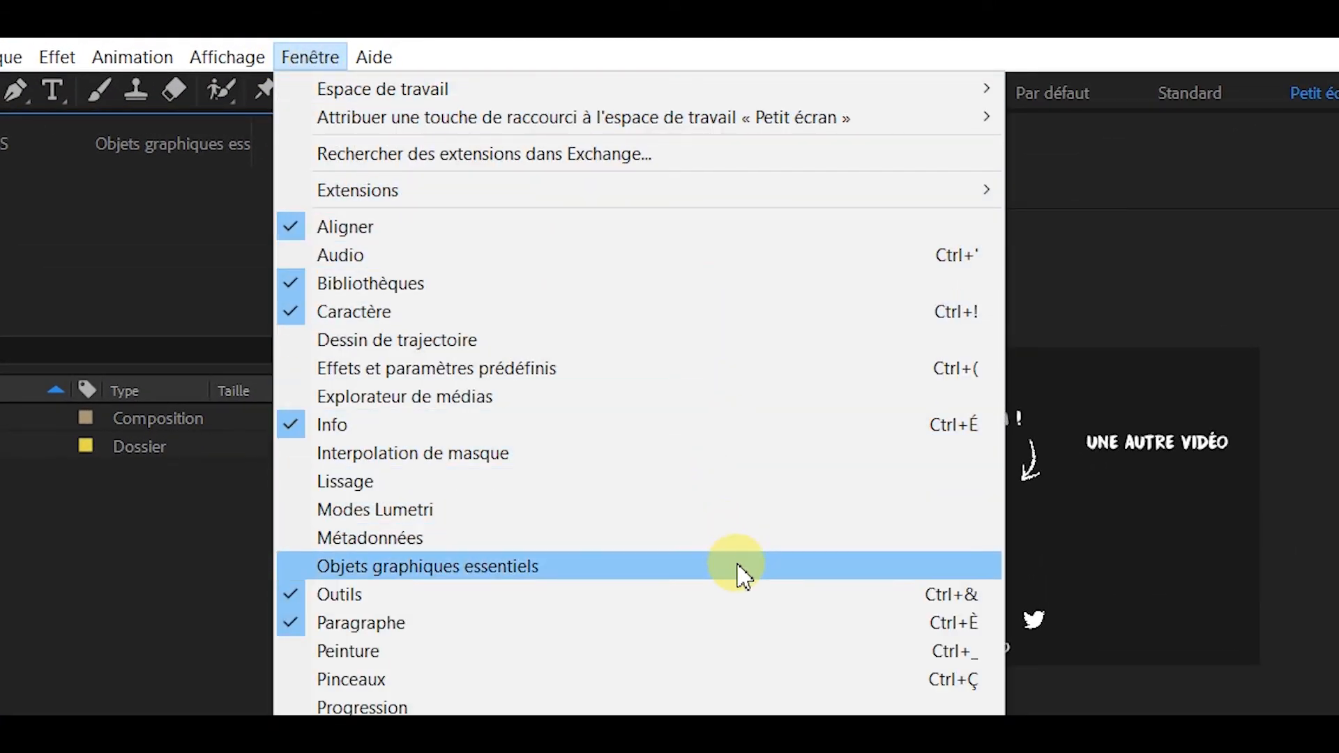
left_click(738, 566)
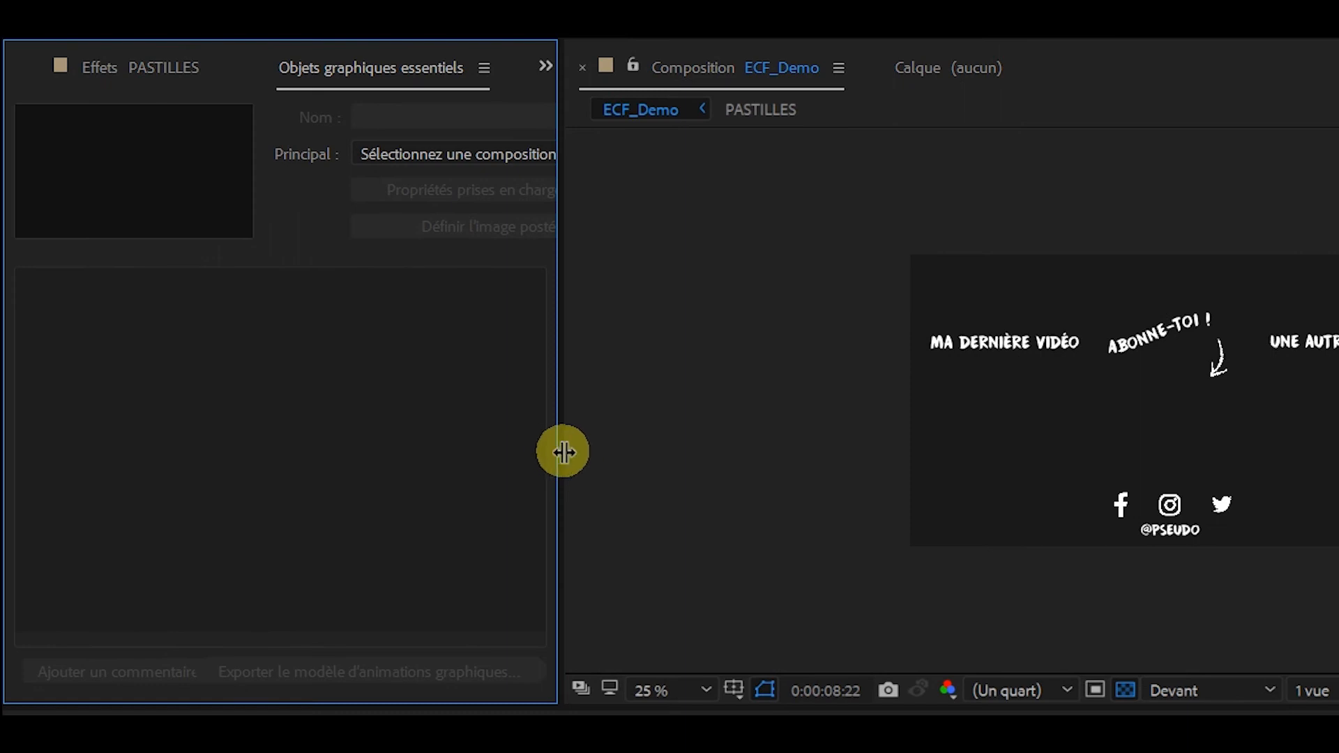
left_click_drag(564, 452, 720, 452)
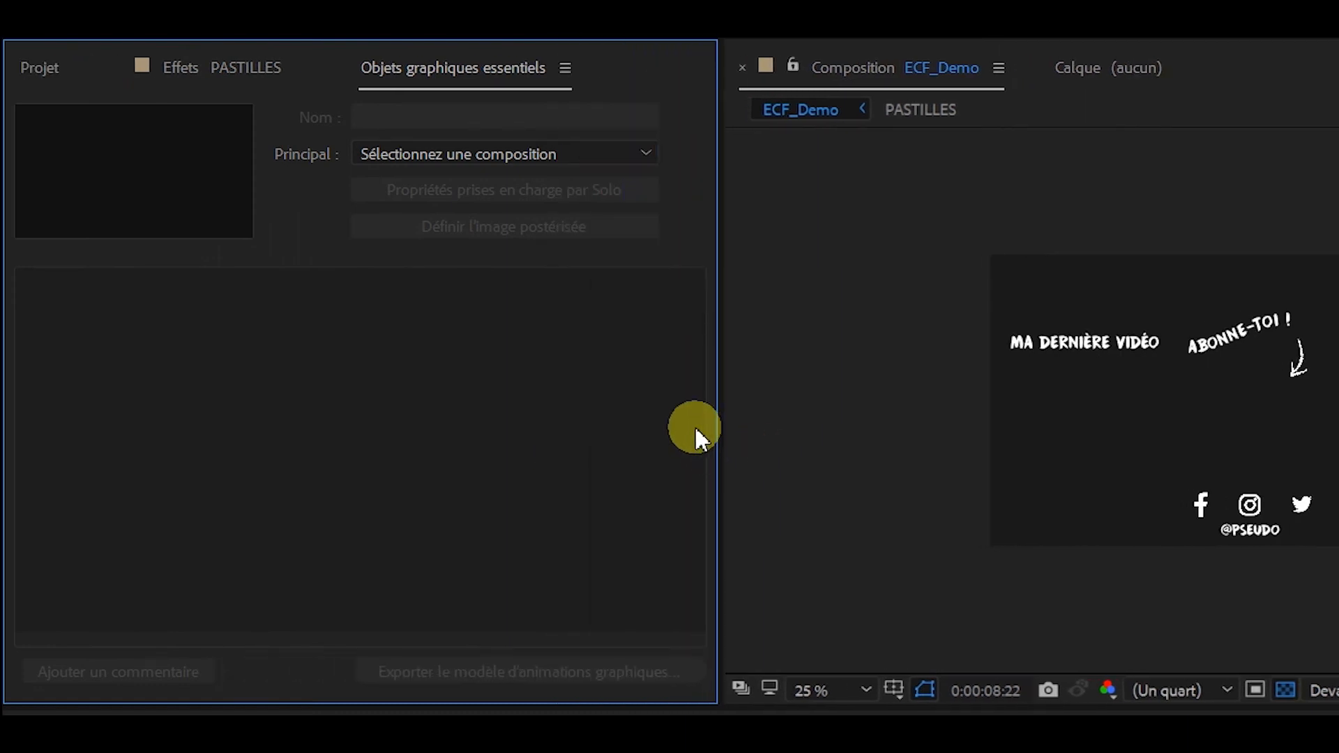
left_click(649, 149)
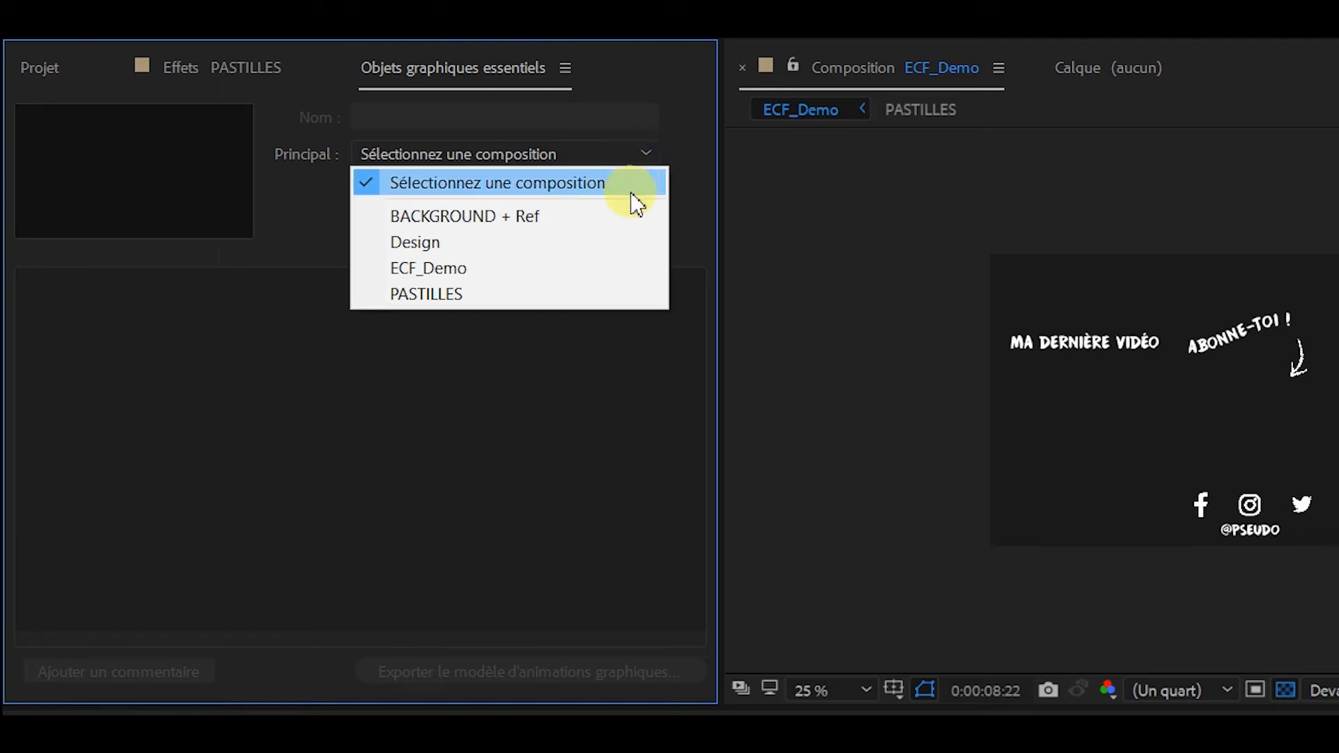
left_click(623, 279)
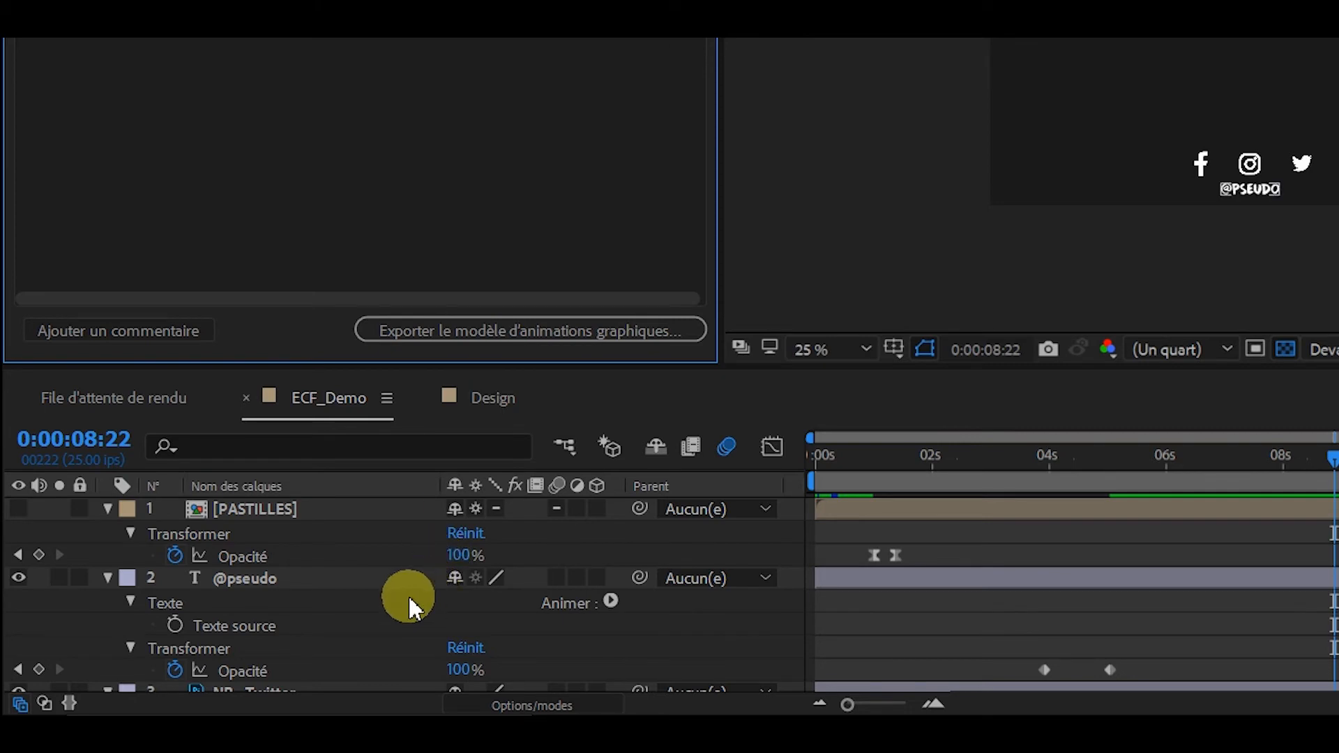
scroll(404, 597, "down", 1)
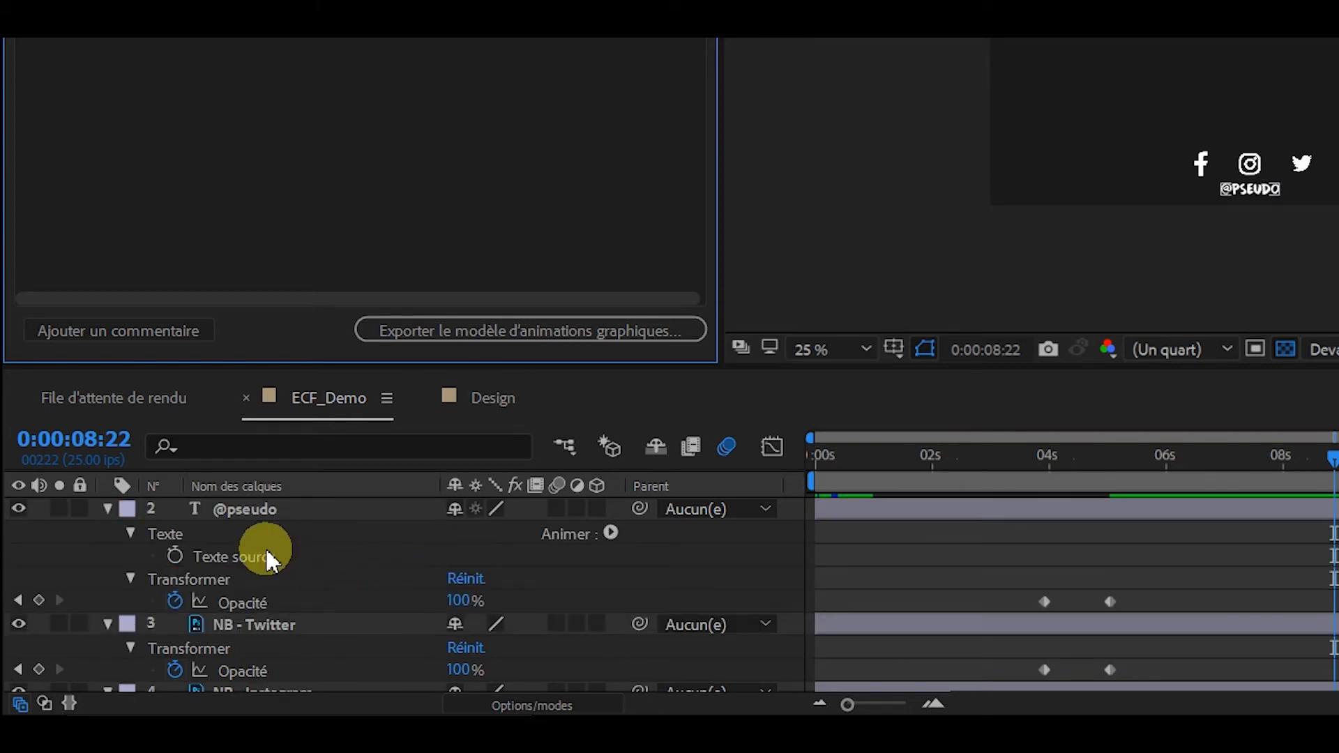
left_click(240, 556)
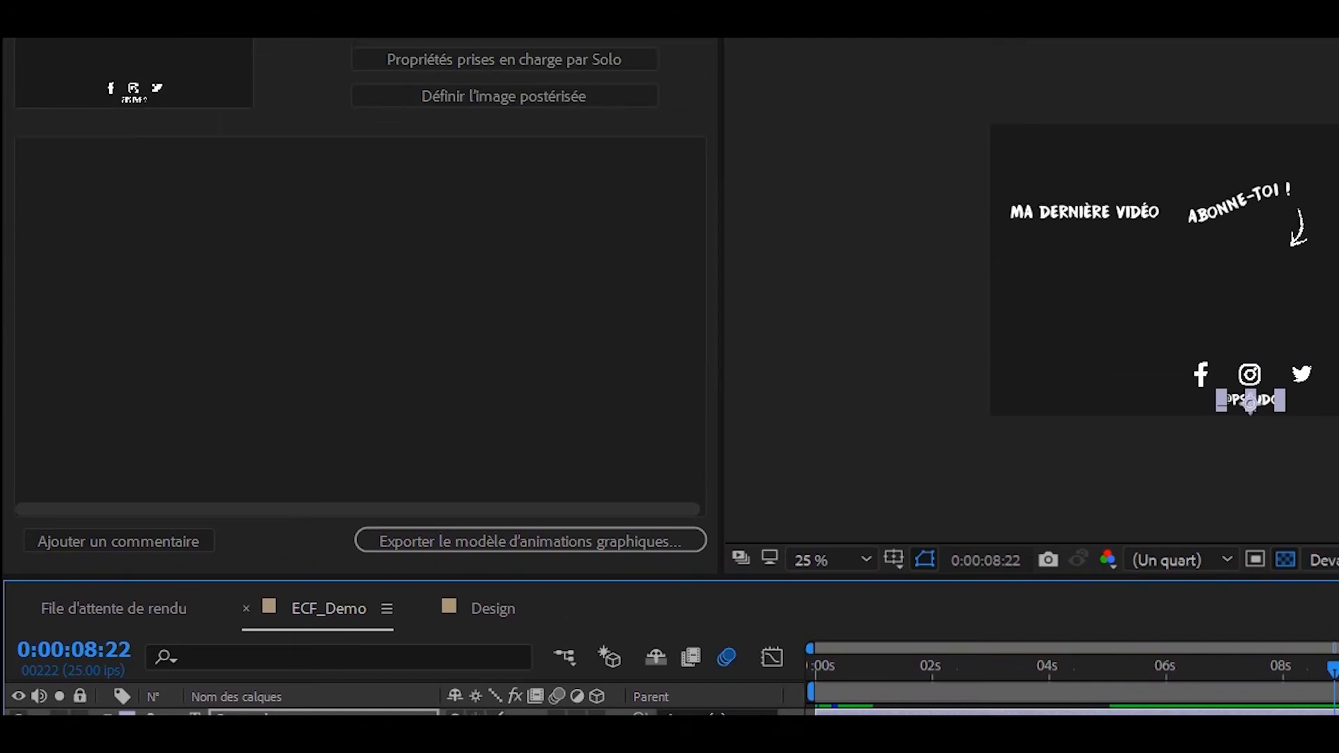
left_click_drag(243, 697, 207, 458)
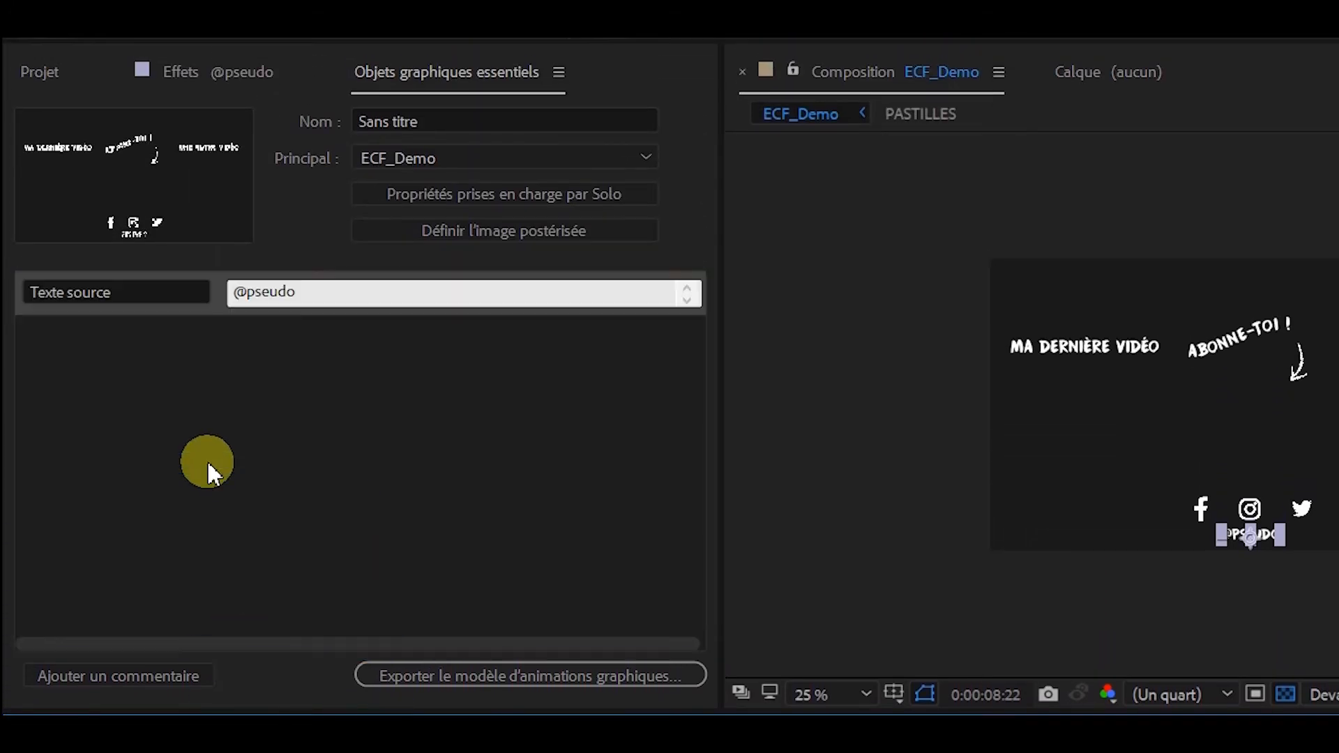
left_click(126, 290)
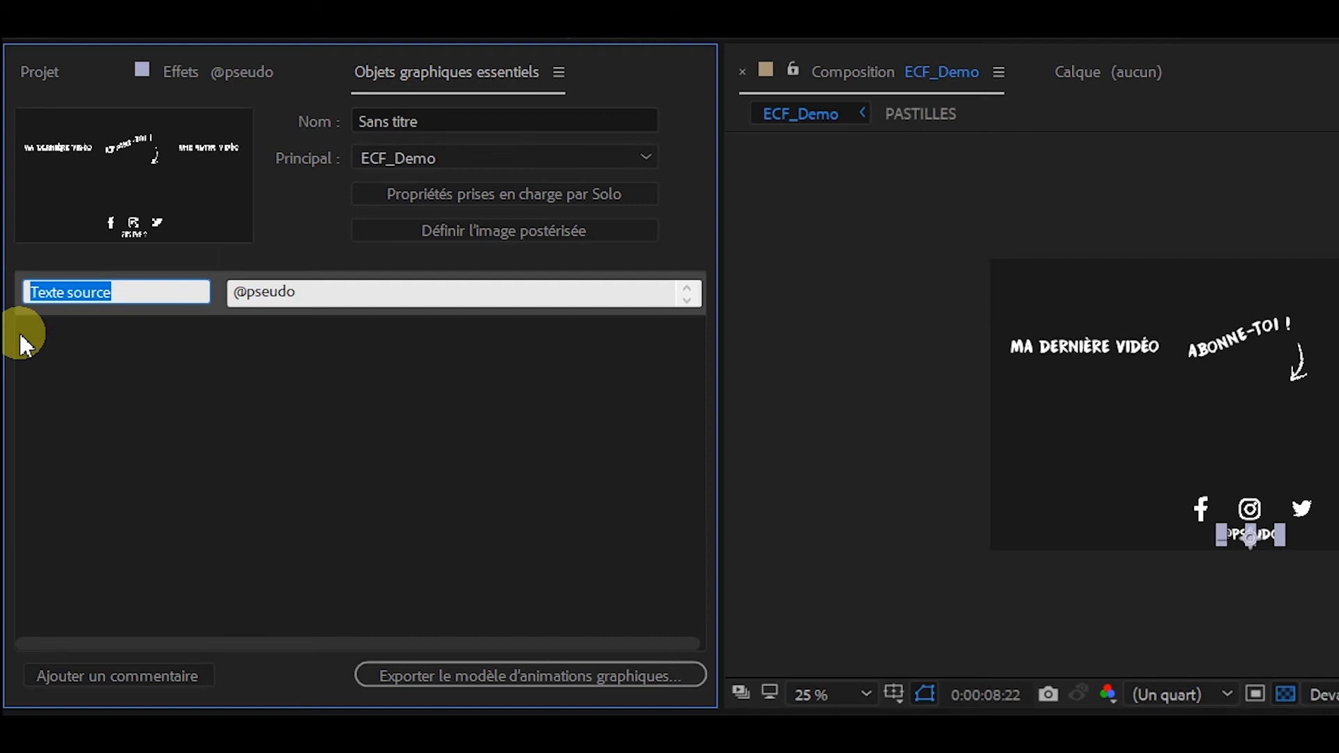
type("Text")
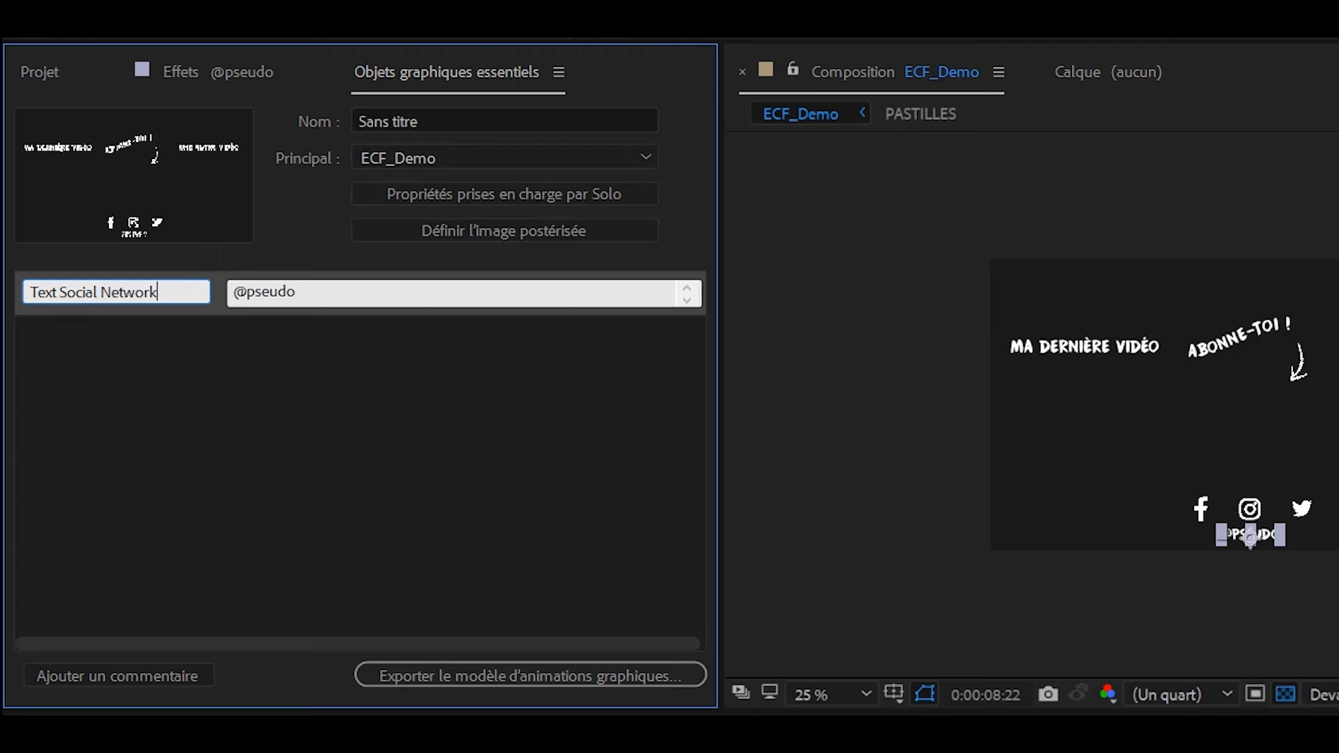
left_click(104, 652)
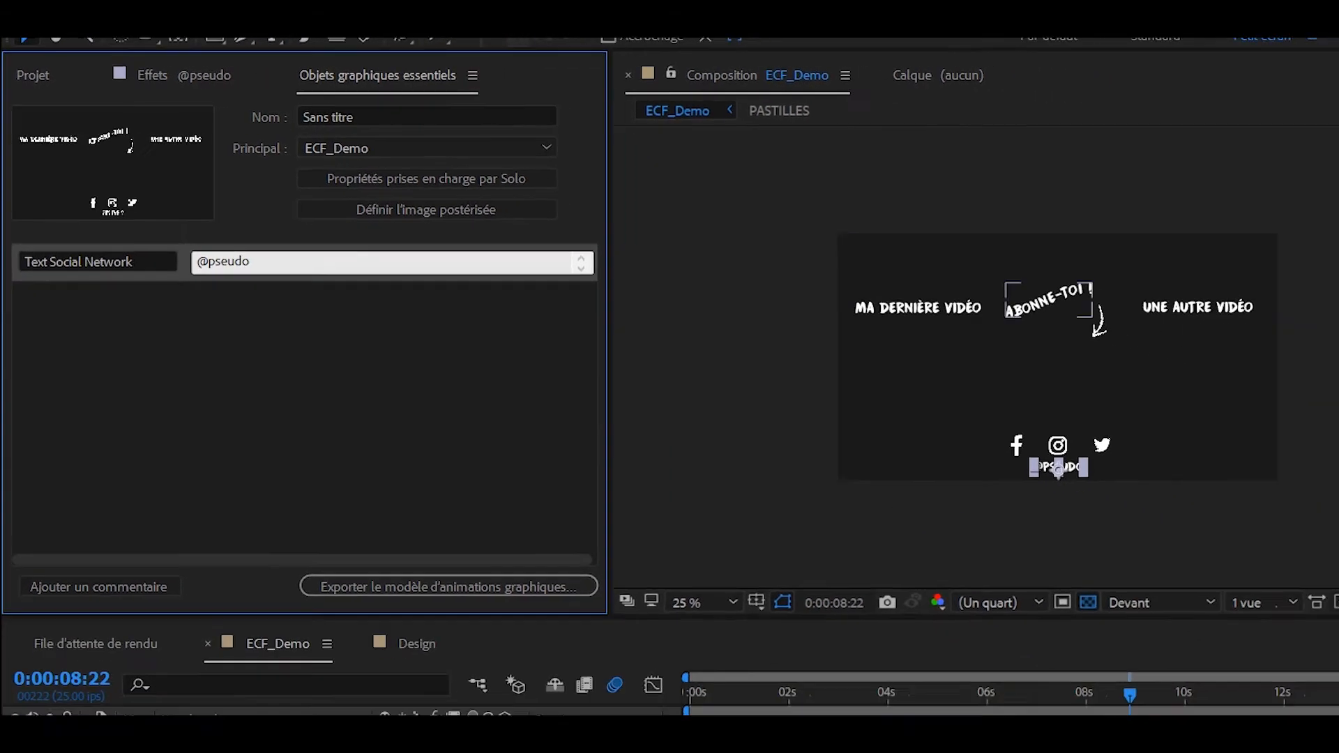
Step: Name the template control for the Abonne-toi ! layer's source text Text Abonne Toi
type("Te")
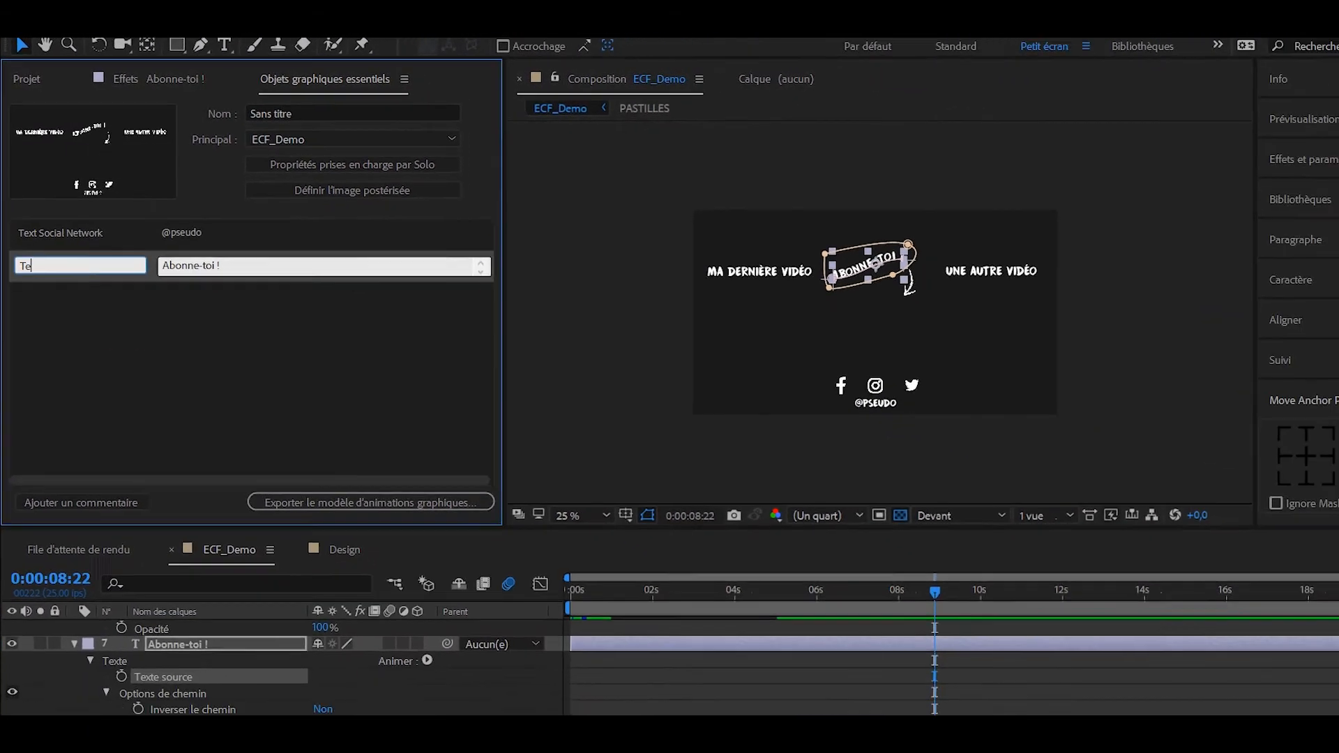
type("xt Abonne Toi")
key("Return")
scroll(211, 710, "down", 8)
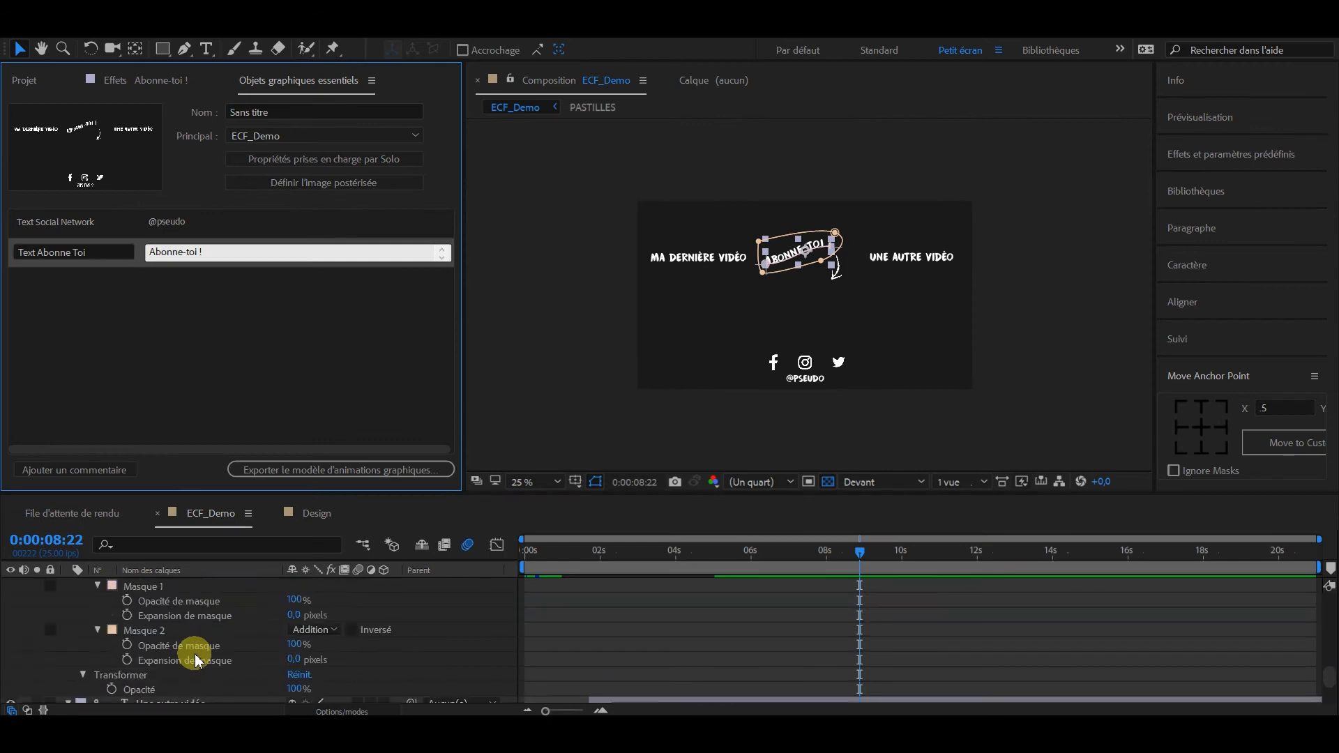
Step: Add the Une autre vidéo and Ma dernière Vidéo source texts as template controls named Text Vidéo Droite and Texte Vidéo Gauche
scroll(284, 618, "down", 3)
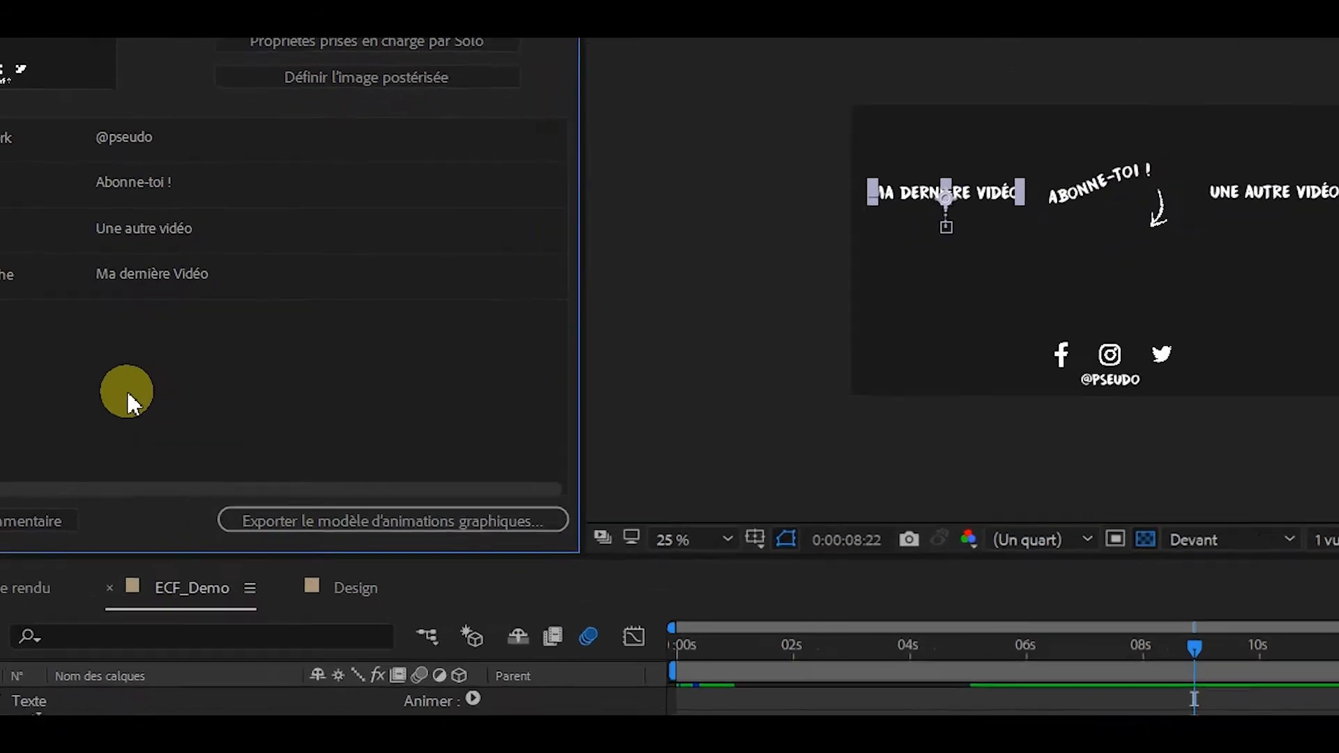
left_click(279, 708)
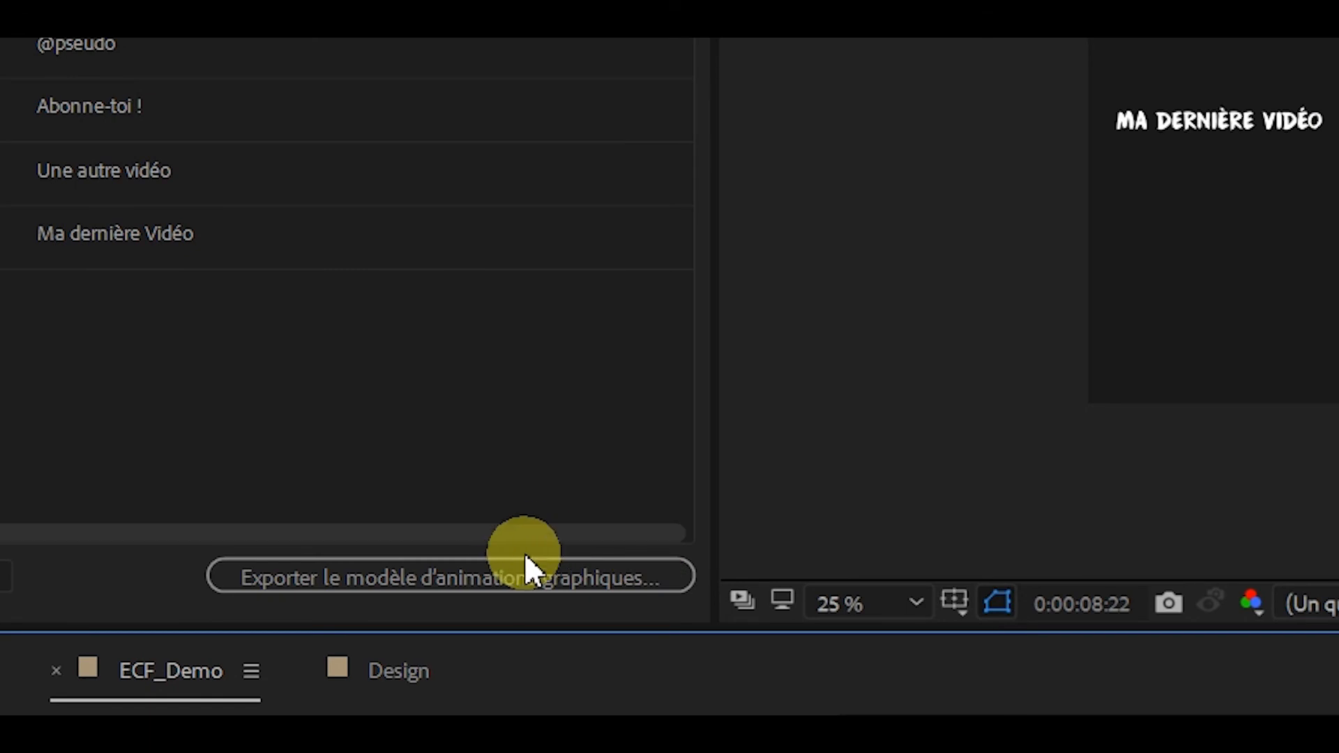
Step: Save the project and export the motion graphics template to the personal Graphics library, keeping both compatibility warnings enabled
left_click(509, 576)
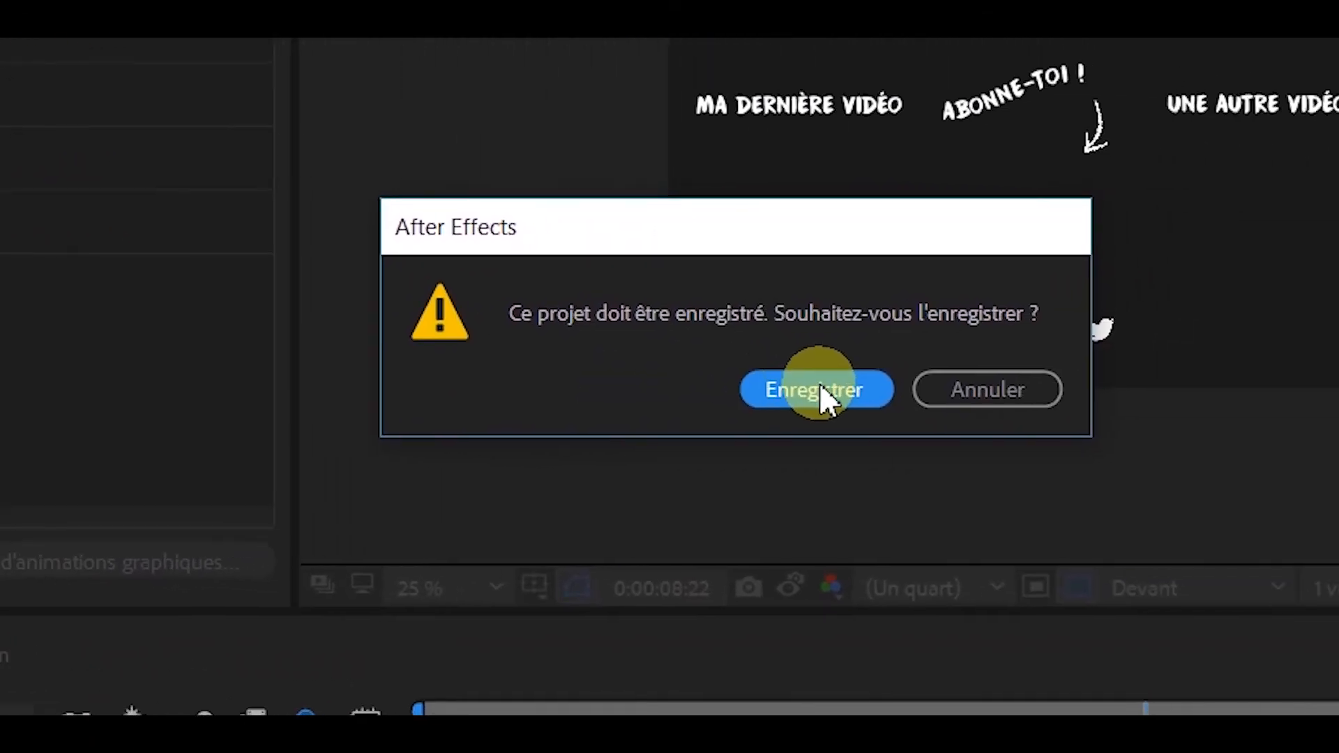
left_click(820, 389)
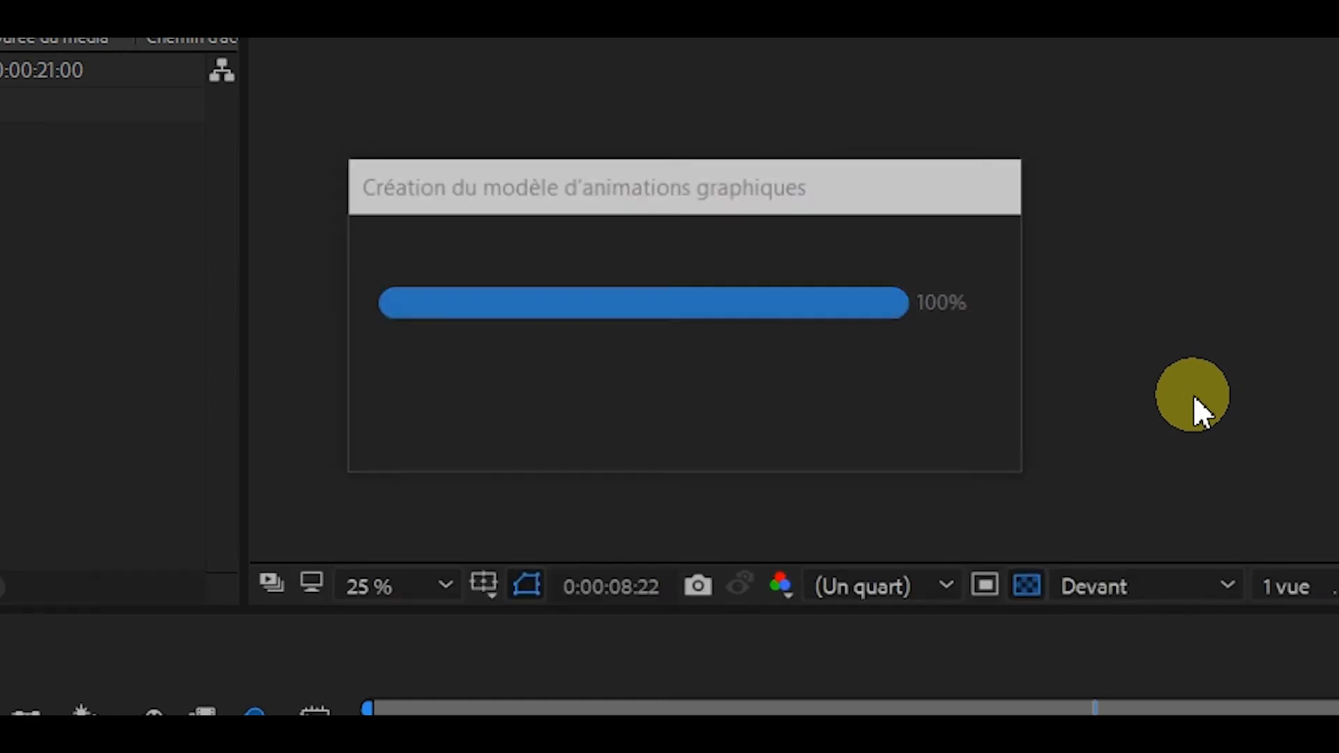
left_click(590, 269)
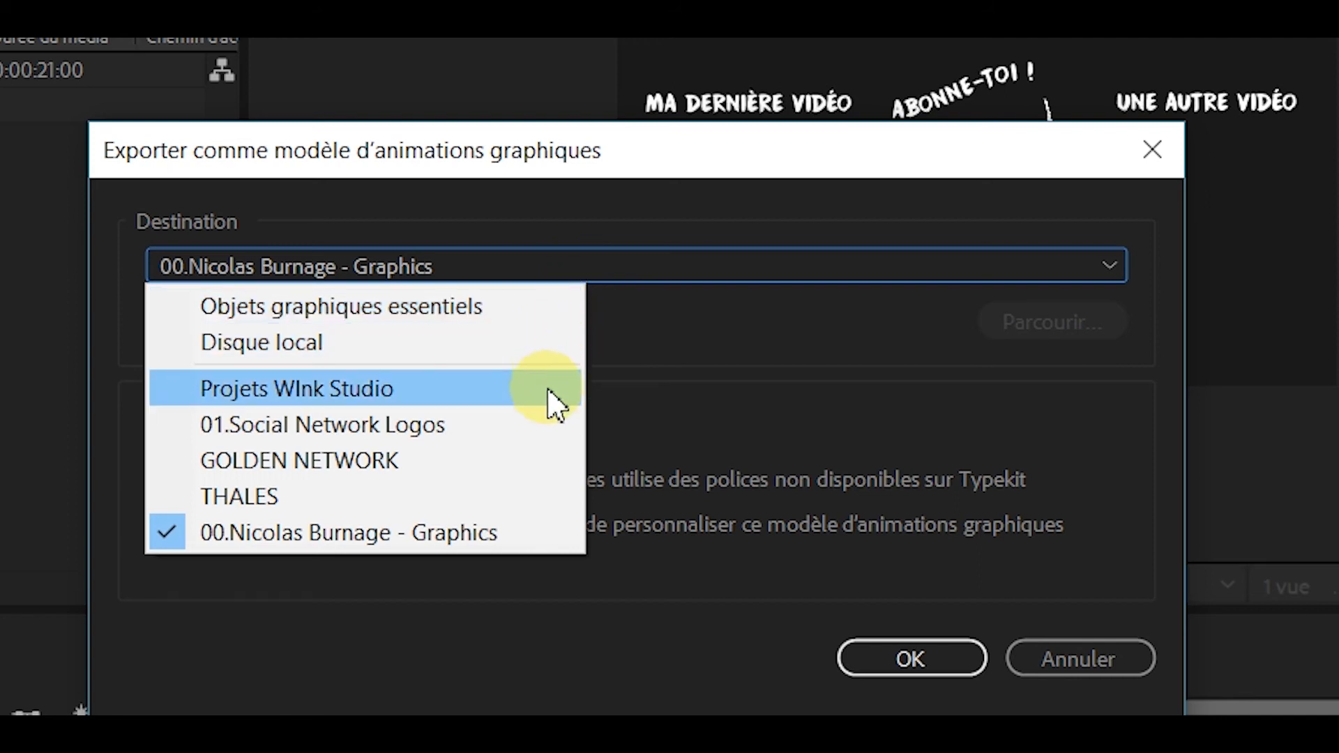
left_click(526, 534)
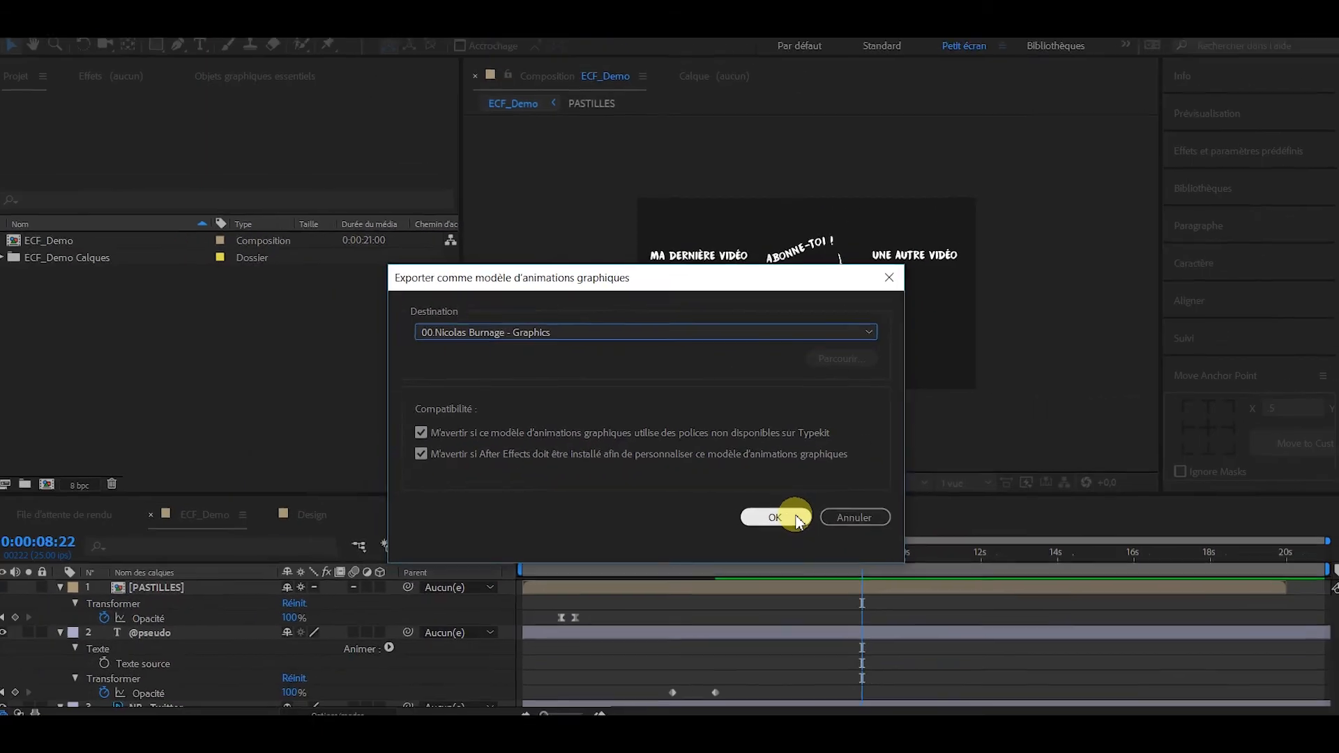
left_click(957, 664)
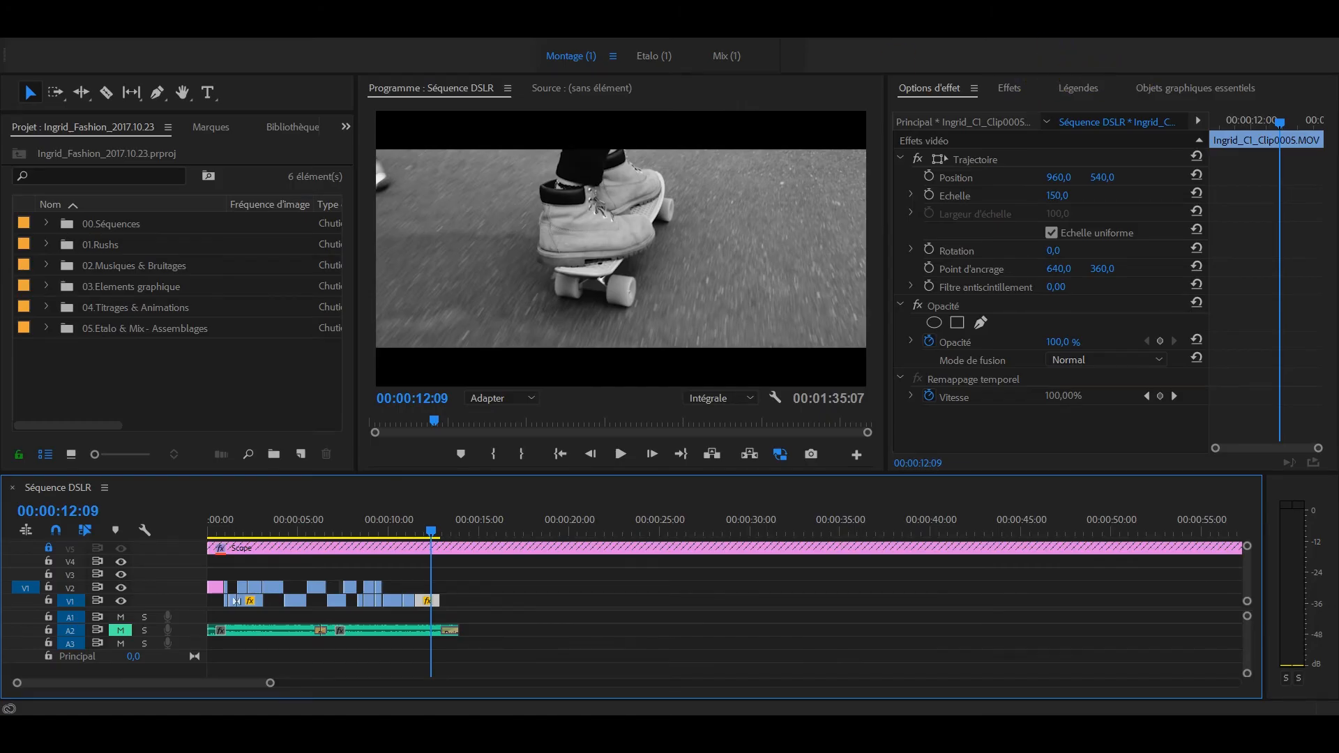
Step: Switch to Premiere Pro, display Objets graphiques essentiels and browse the personal Graphics library under Bibliothèques
left_click(296, 27)
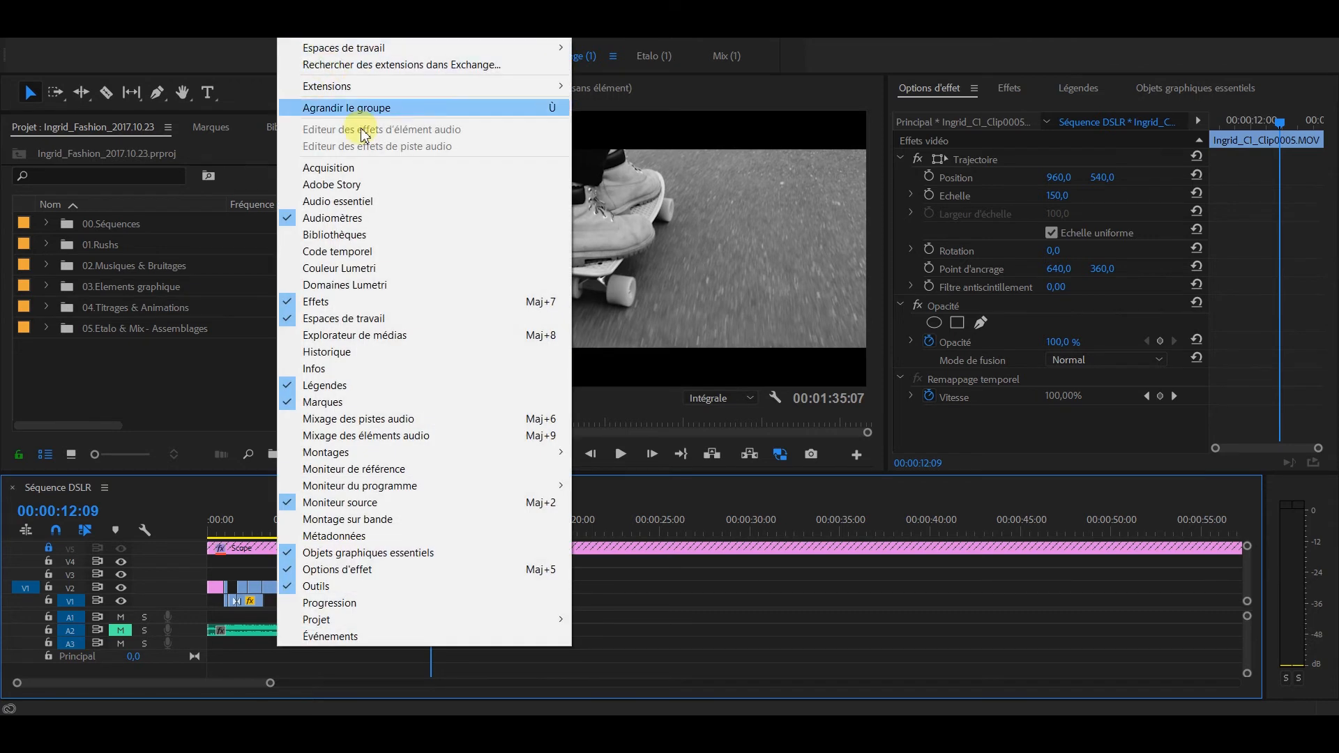
left_click(480, 558)
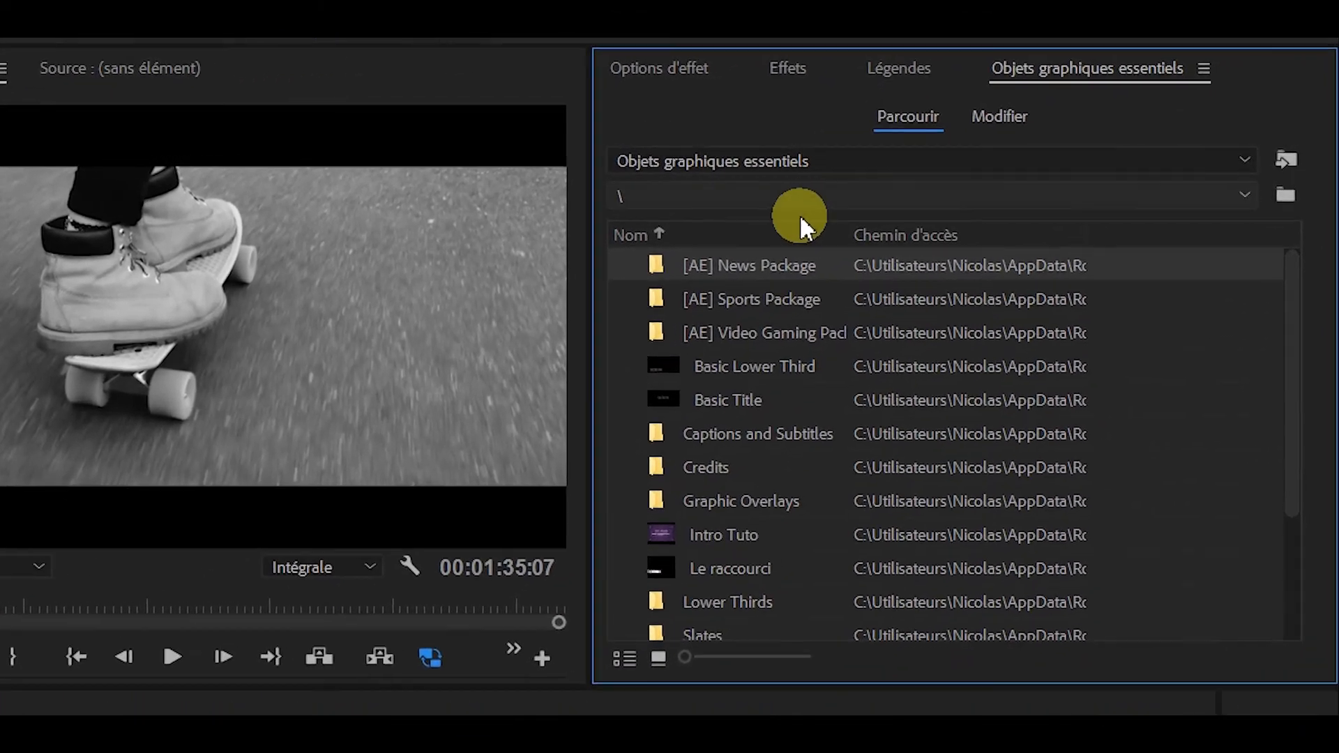
left_click(1235, 149)
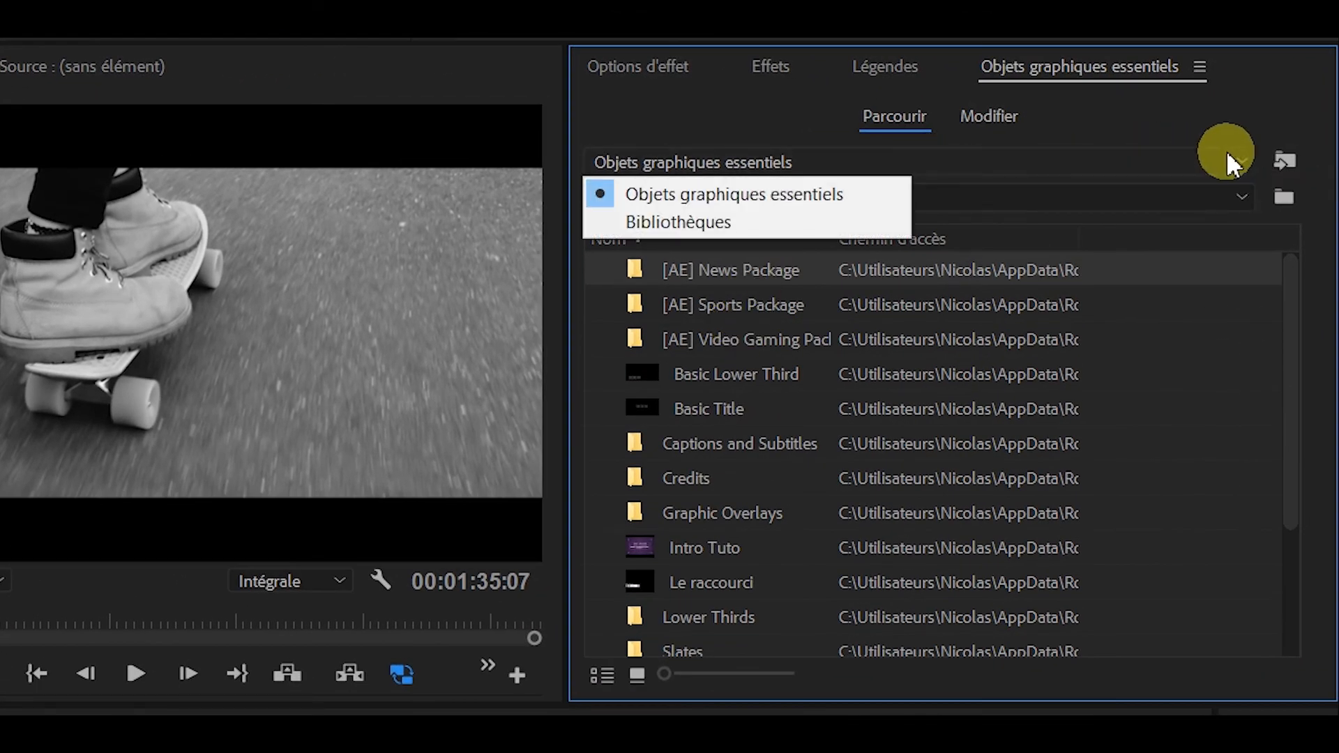
left_click(767, 216)
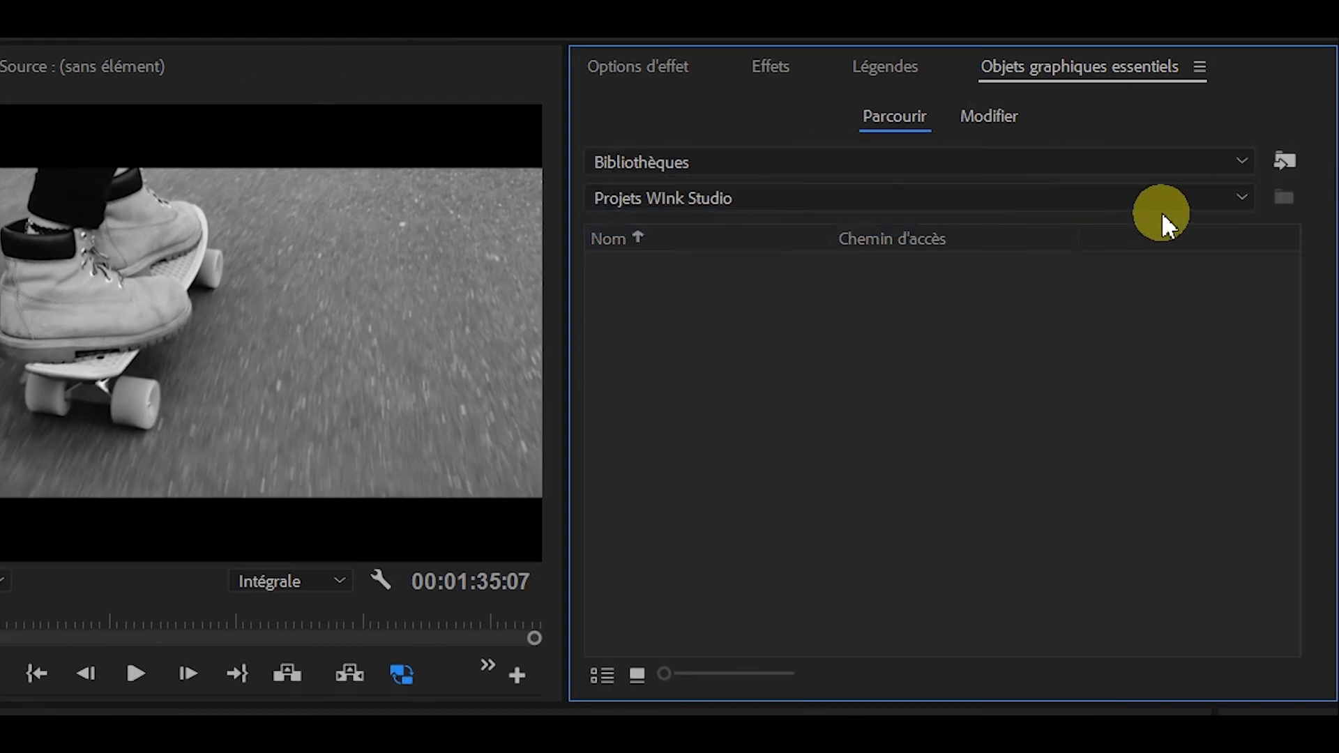
left_click(1236, 198)
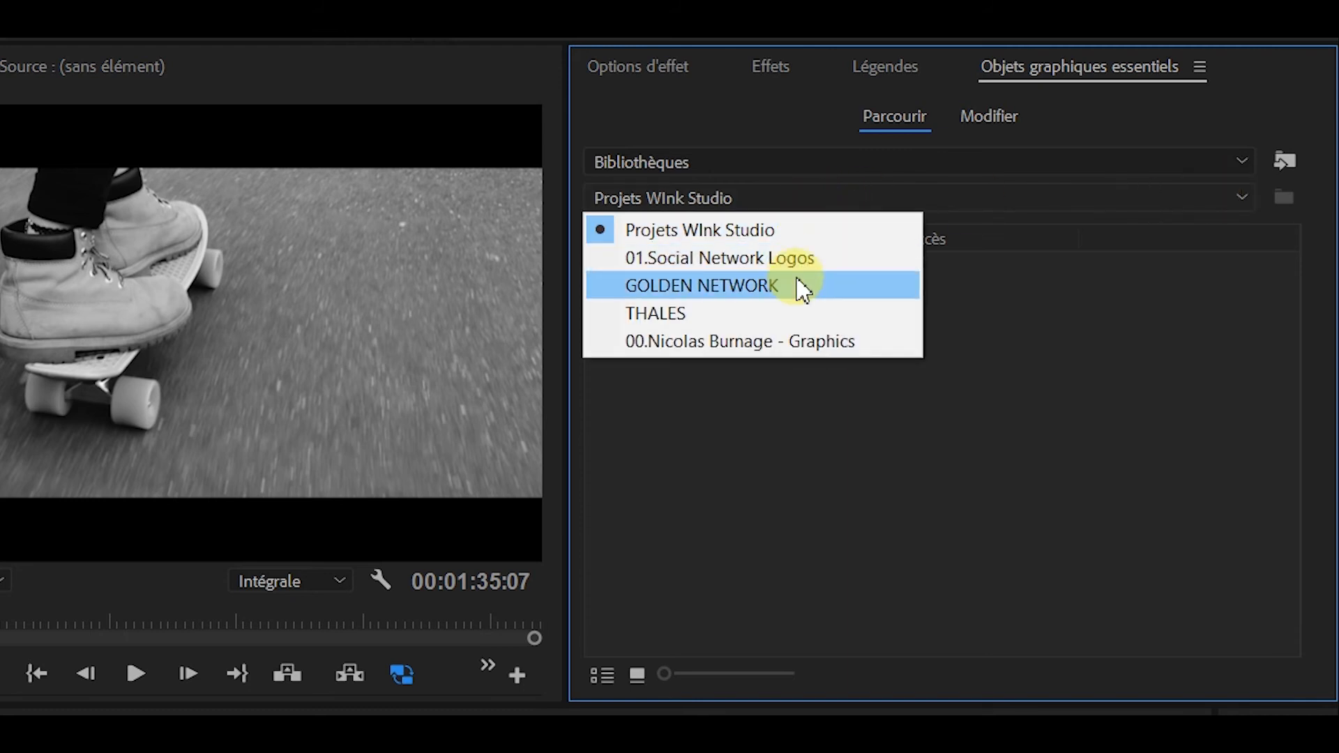
left_click(795, 353)
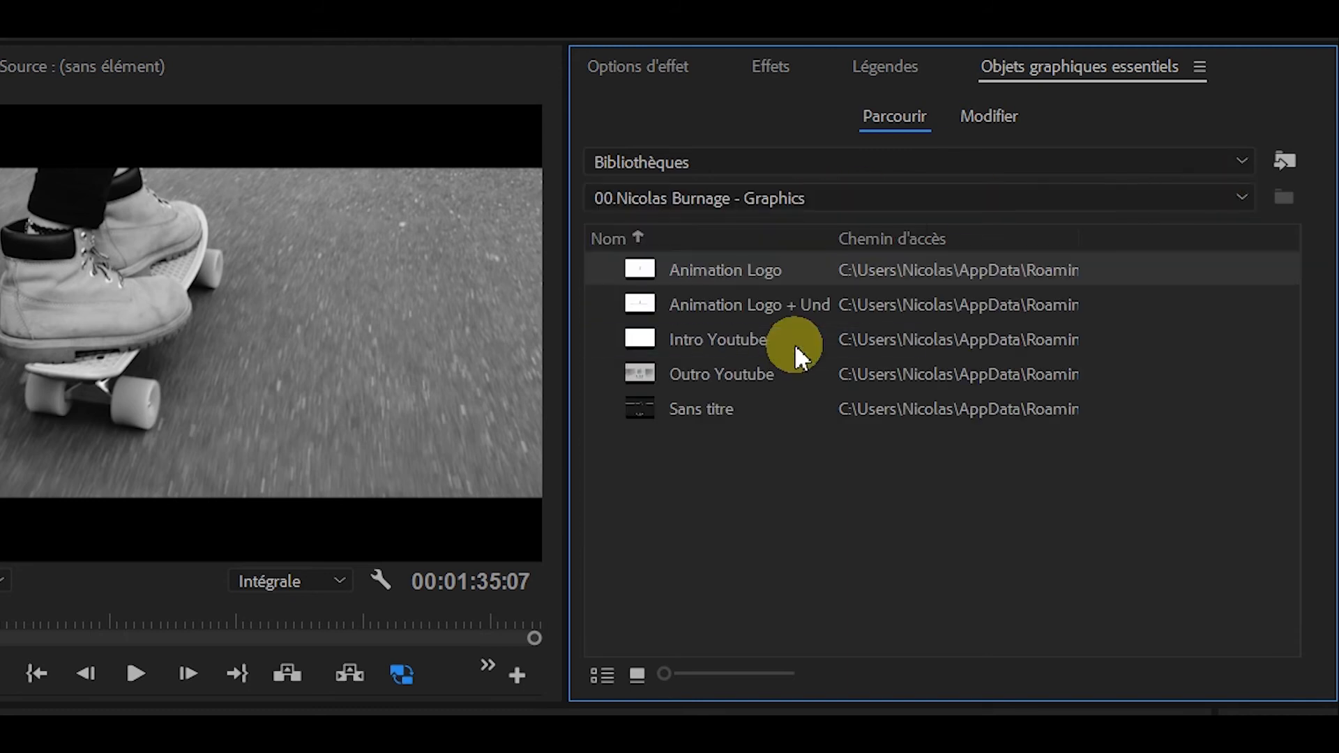
Step: Try to place the Sans titre template from Objets graphiques essentiels in the sequence near 00:00:12:09
left_click(718, 416)
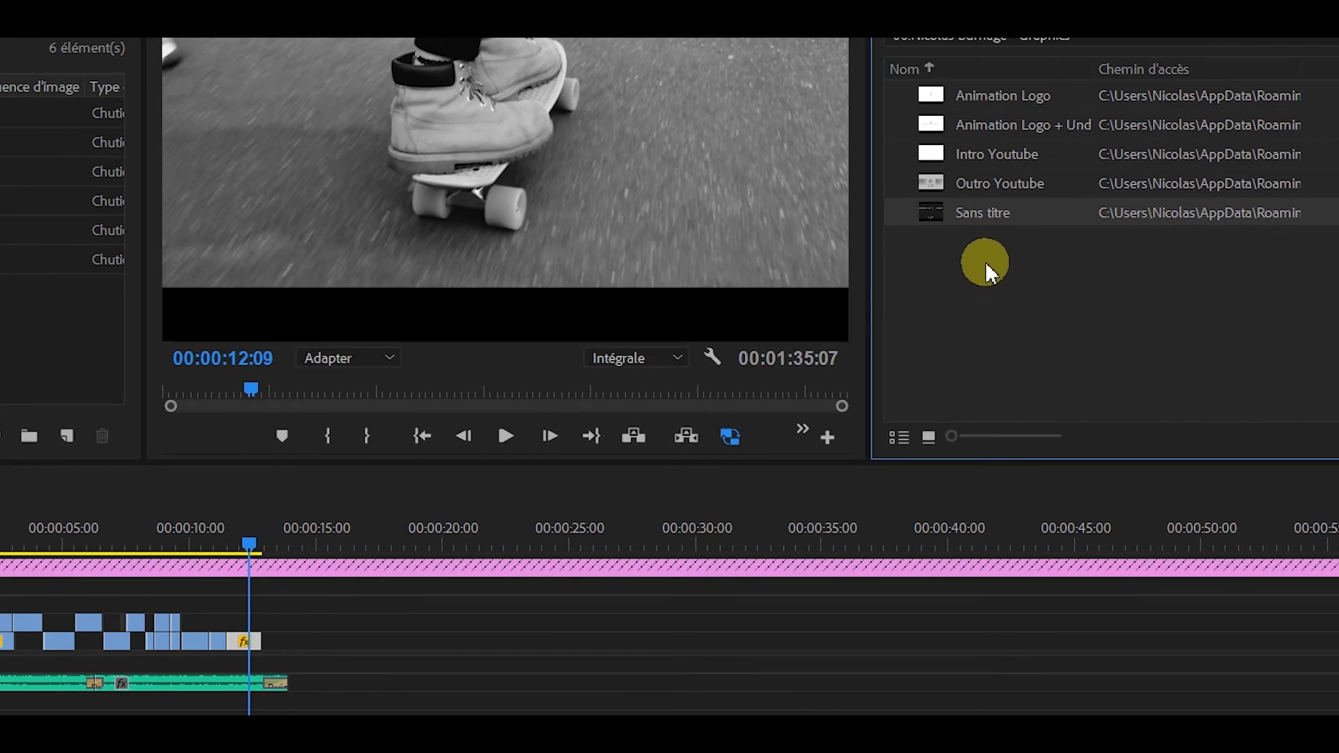
left_click_drag(969, 208, 254, 585)
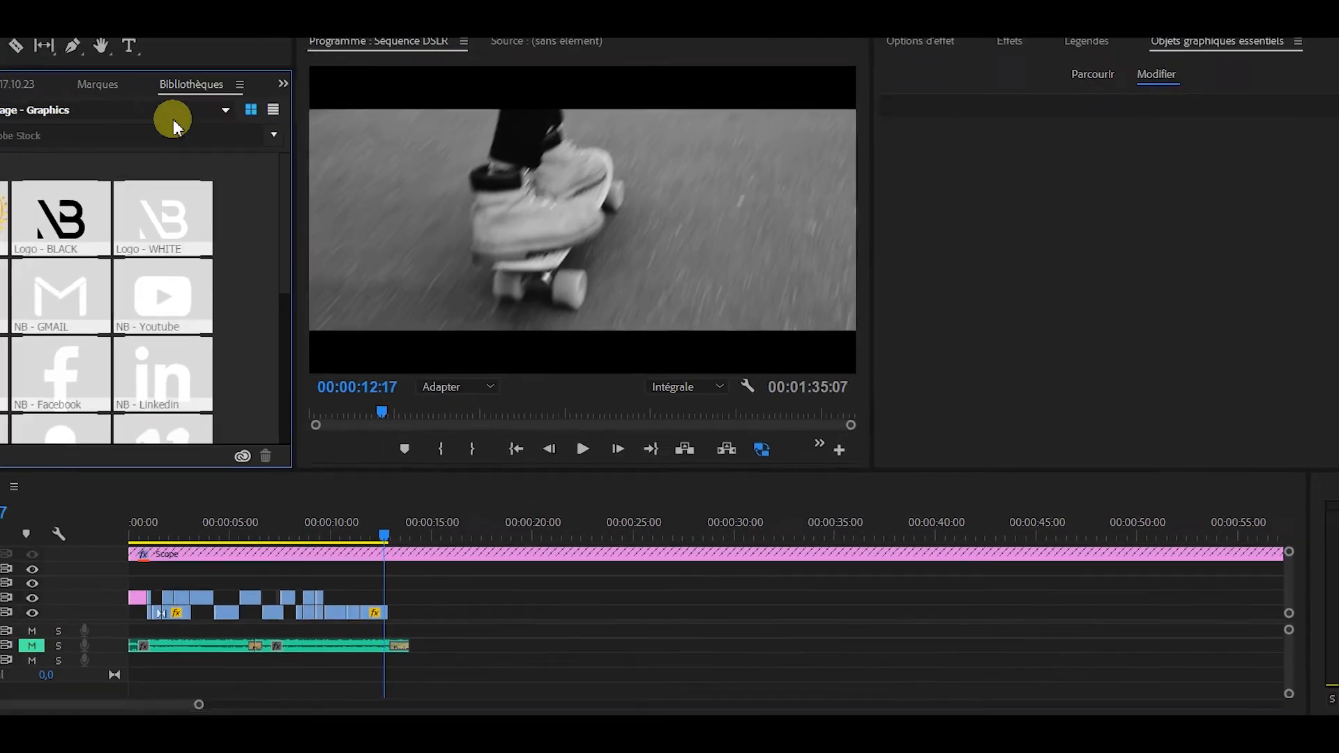
Step: Place the Sans titre animation template from the personal Graphics library in Bibliothèques on the sequence, after the edited clips
left_click(242, 155)
left_click(185, 174)
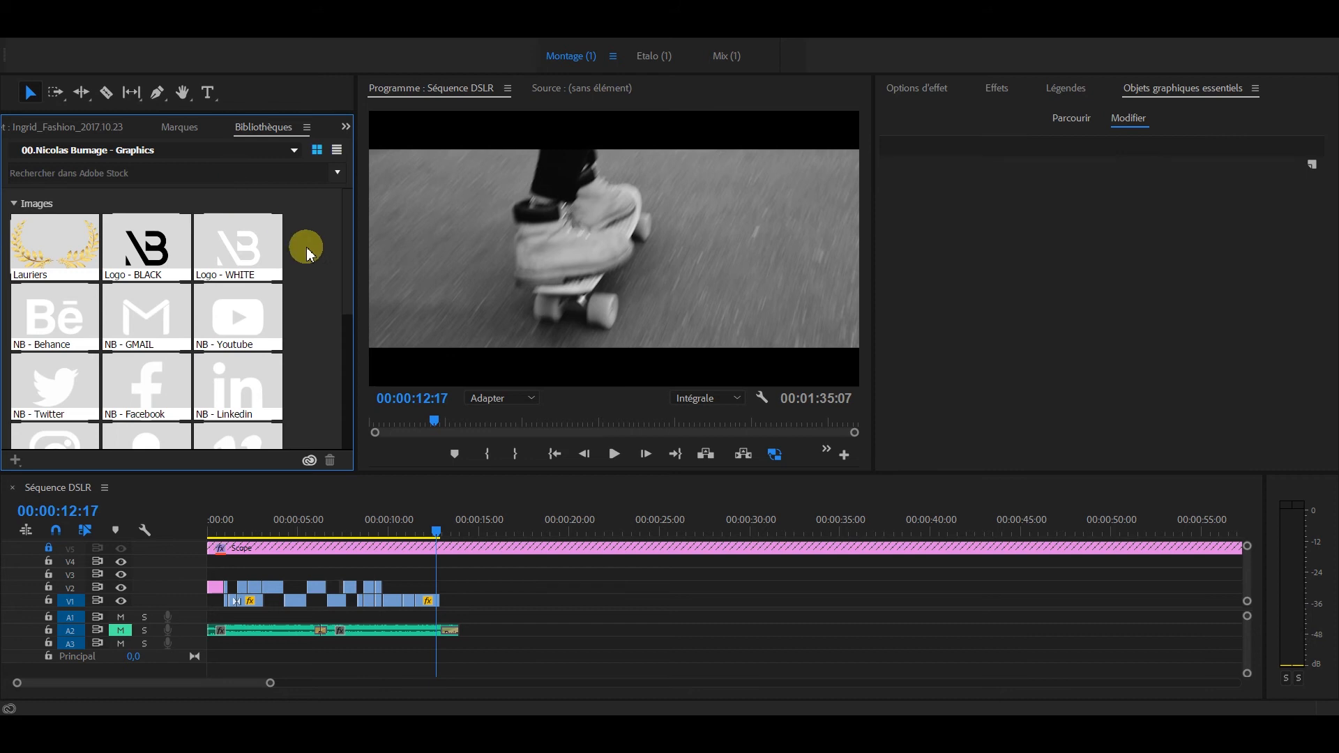
scroll(307, 259, "down", 2)
scroll(311, 265, "down", 4)
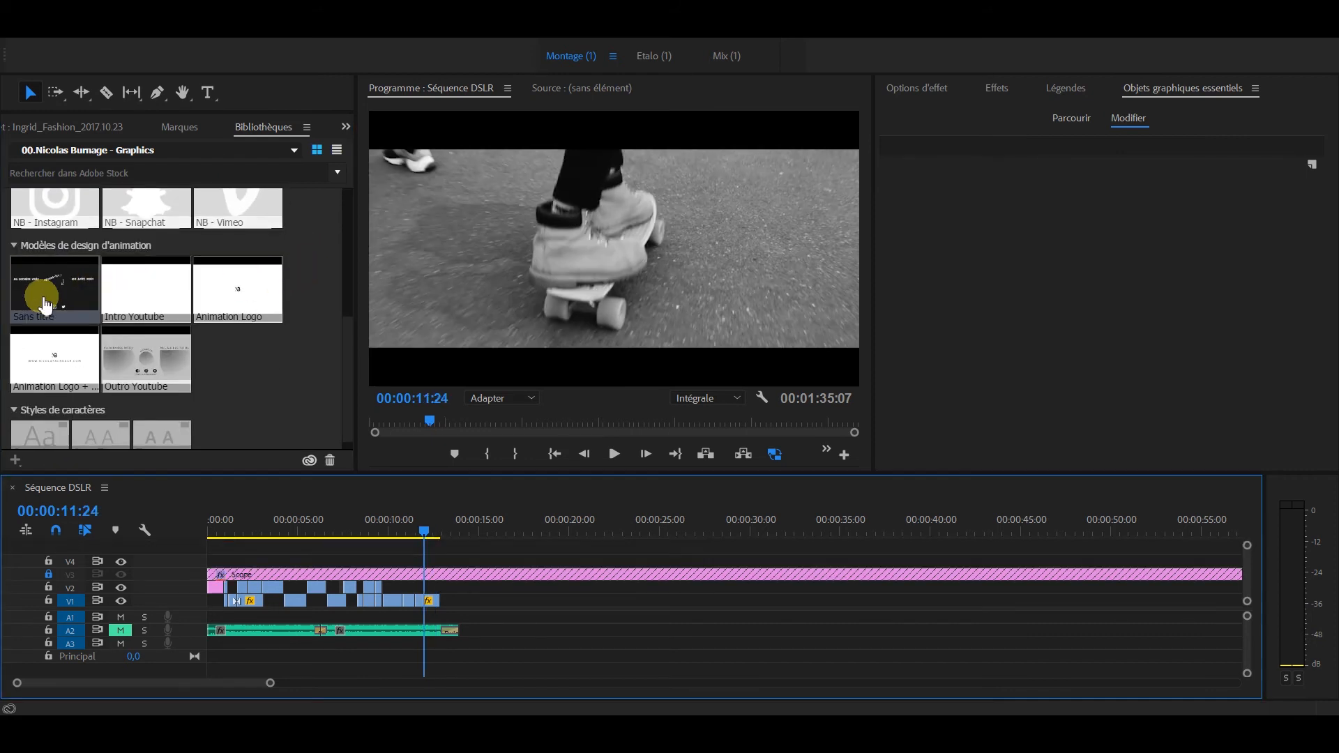
left_click_drag(42, 282, 536, 553)
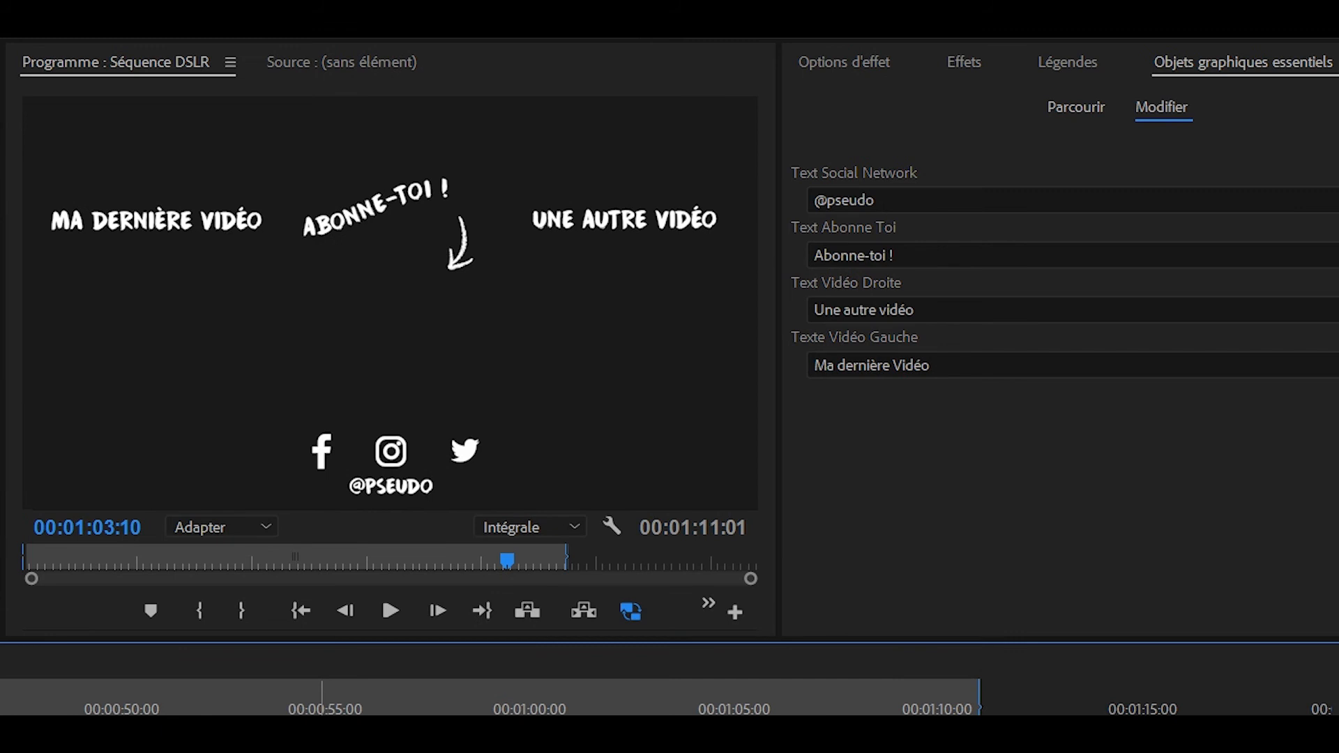
Step: Replace the placeholder in the template's Text Social Network field with the channel owner's social handle
left_click_drag(891, 198, 829, 223)
type("nicolasburnage")
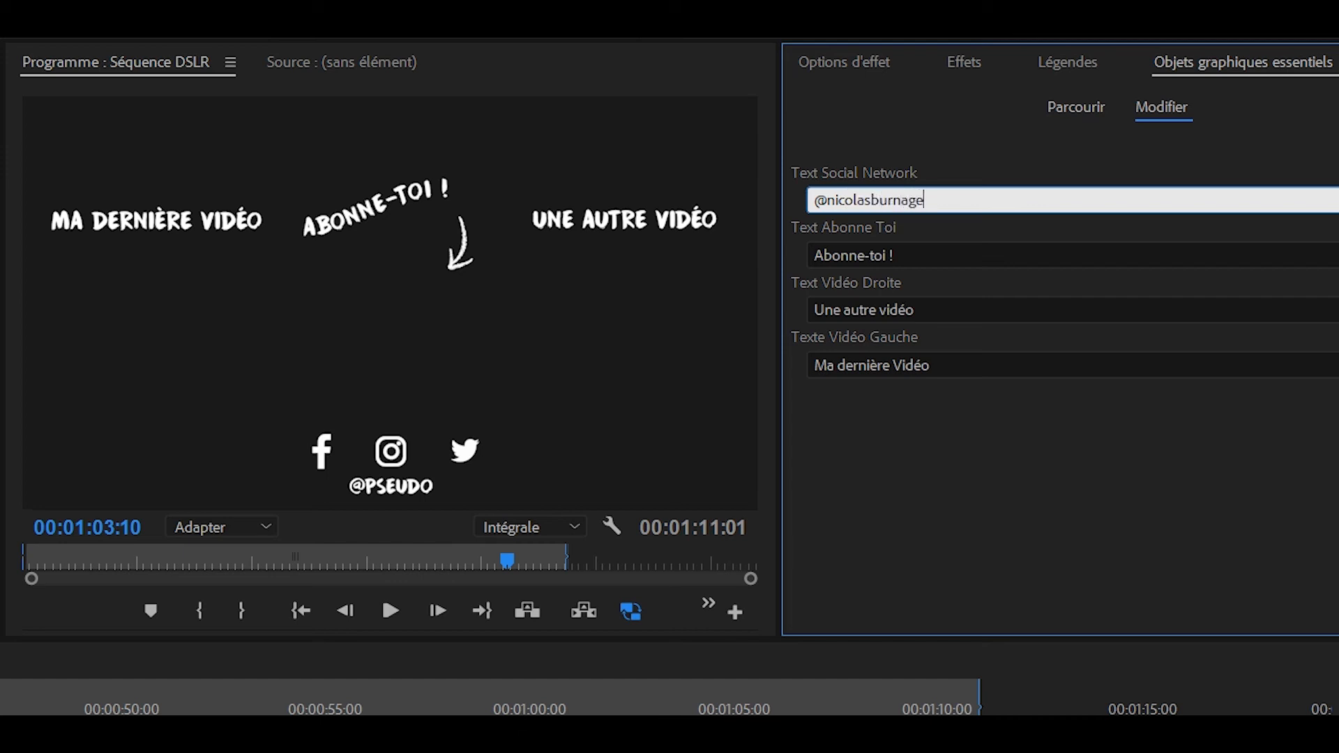
left_click(970, 522)
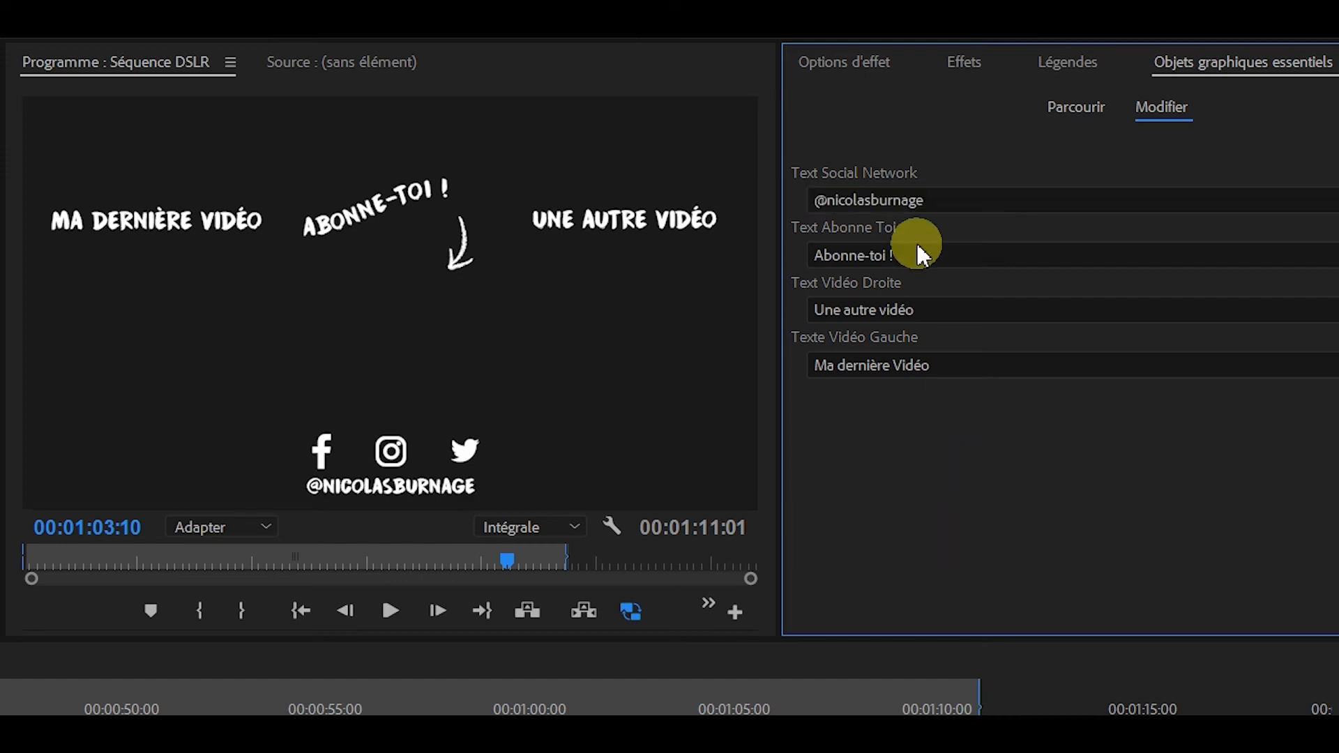
Step: Set the template's Text Vidéo Droite to "Un tuto ?"
left_click_drag(934, 302, 761, 297)
type("Un")
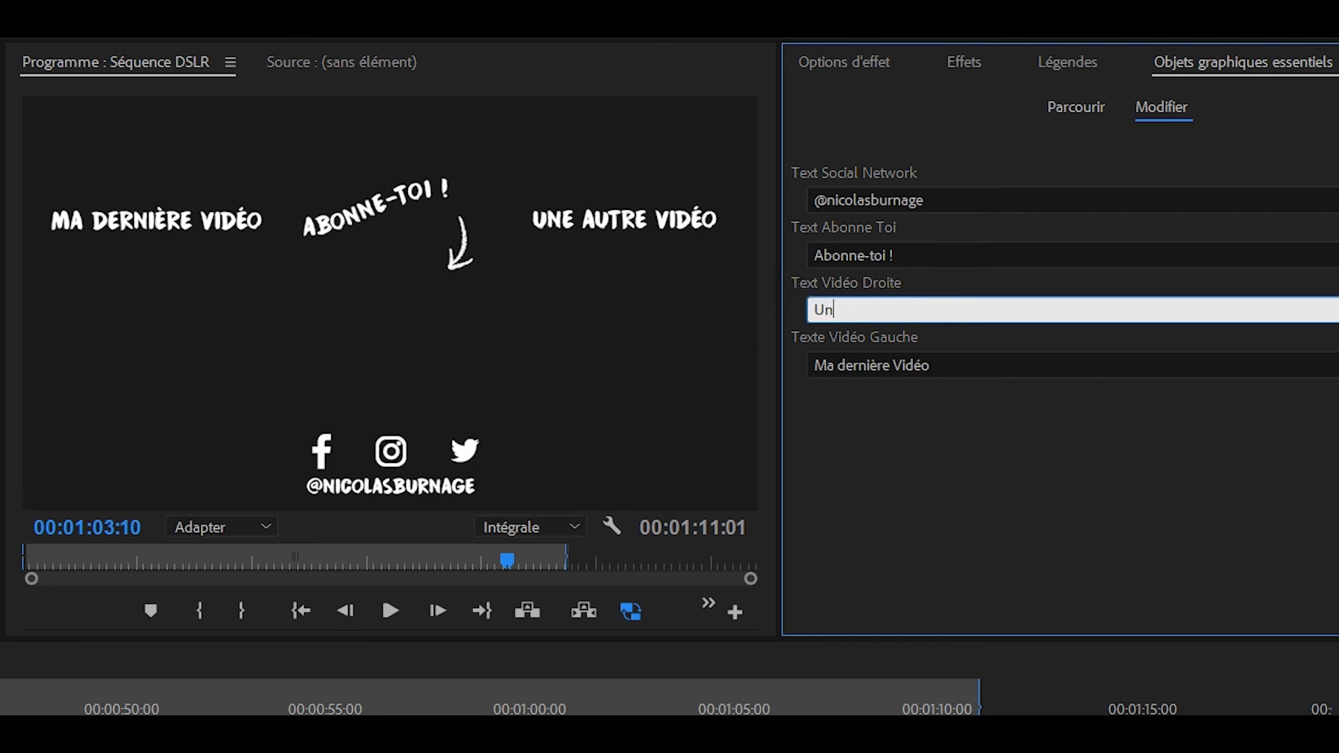
left_click(1148, 442)
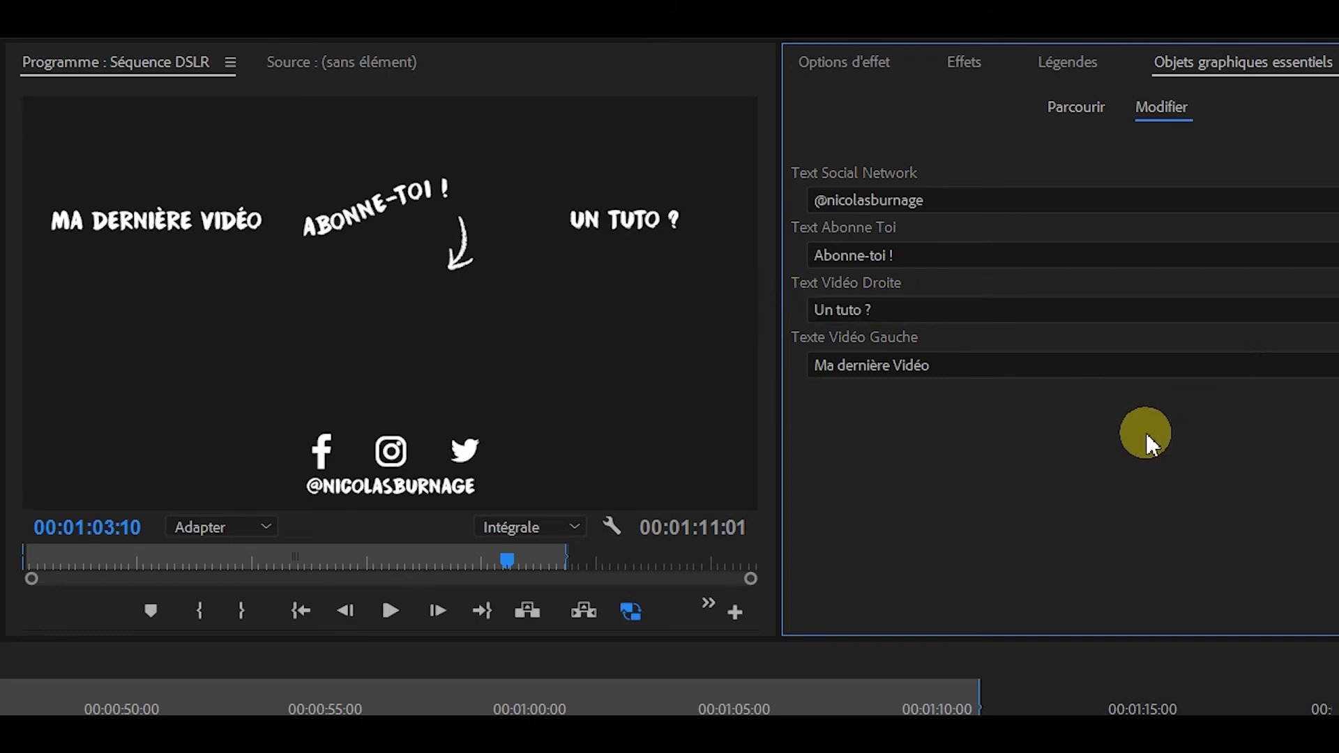
Step: Set the template's Texte Vidéo Gauche to "Un Vlog ?"
left_click_drag(957, 362, 782, 361)
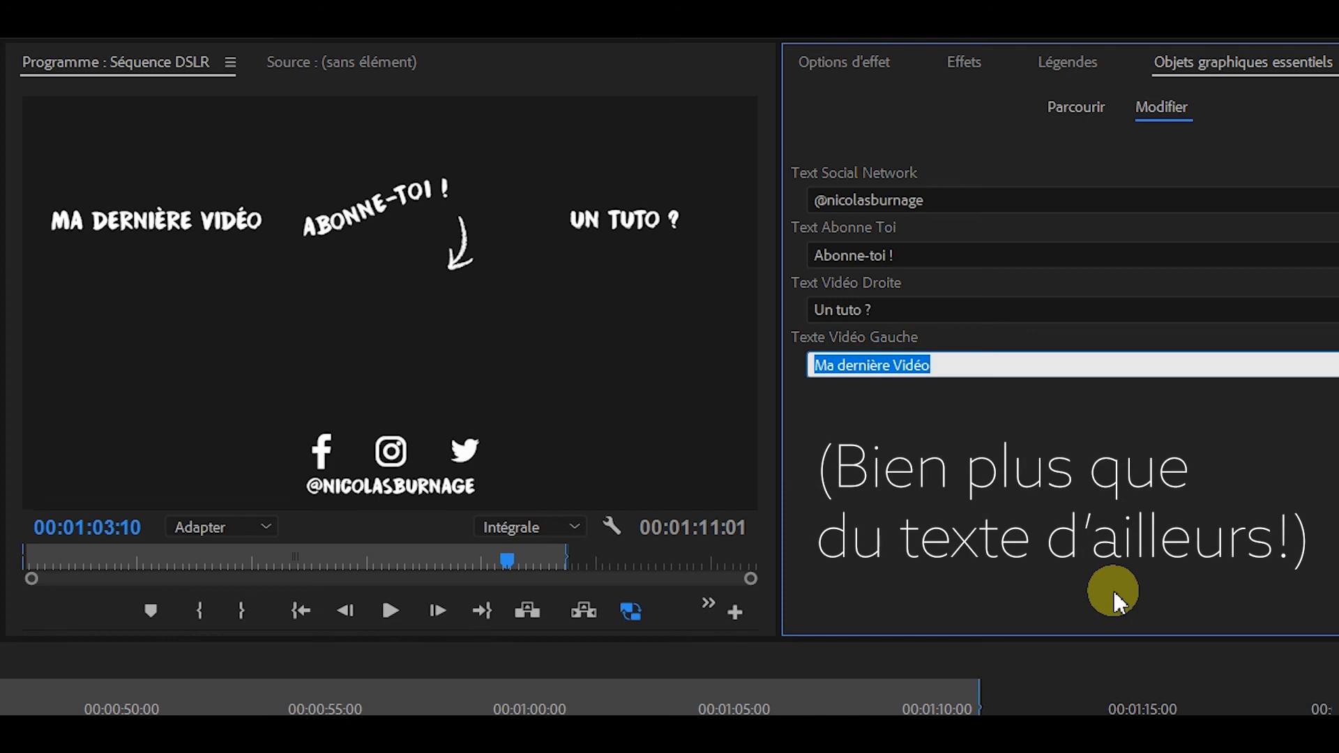
type("U")
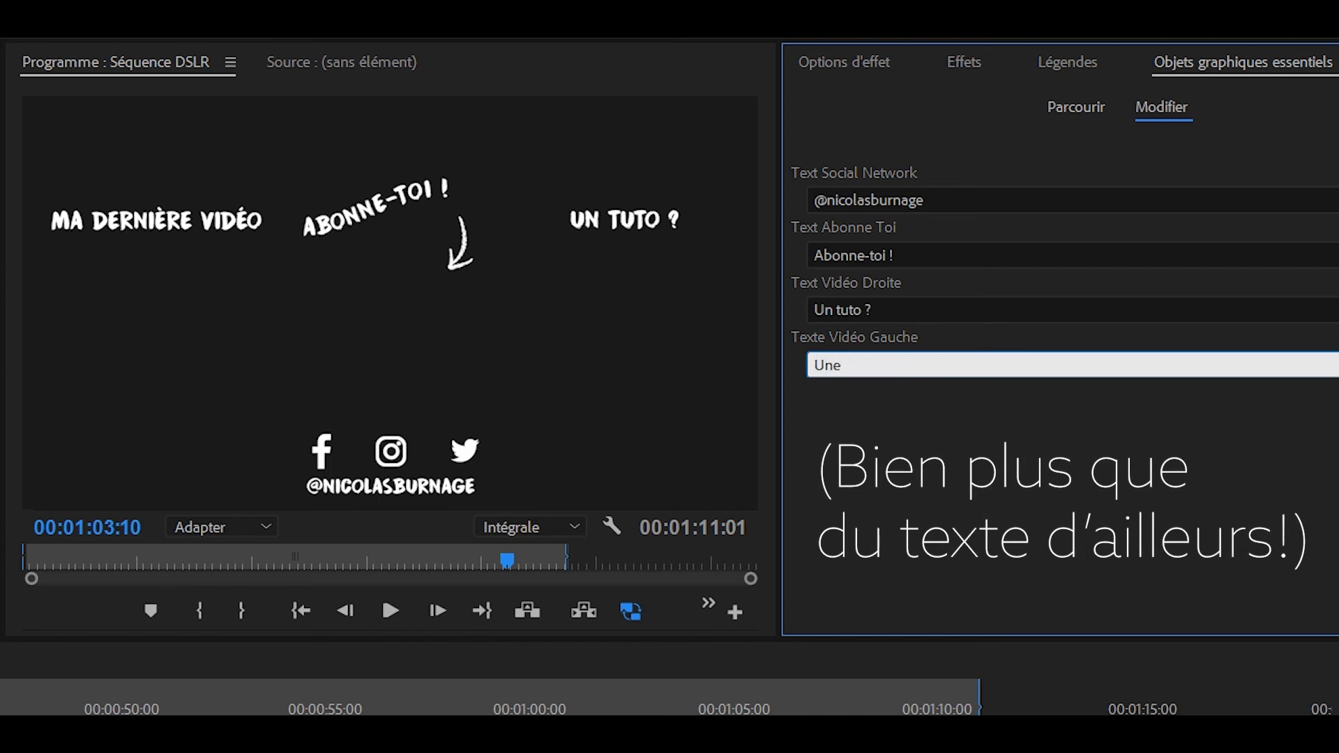
type("n Vlog")
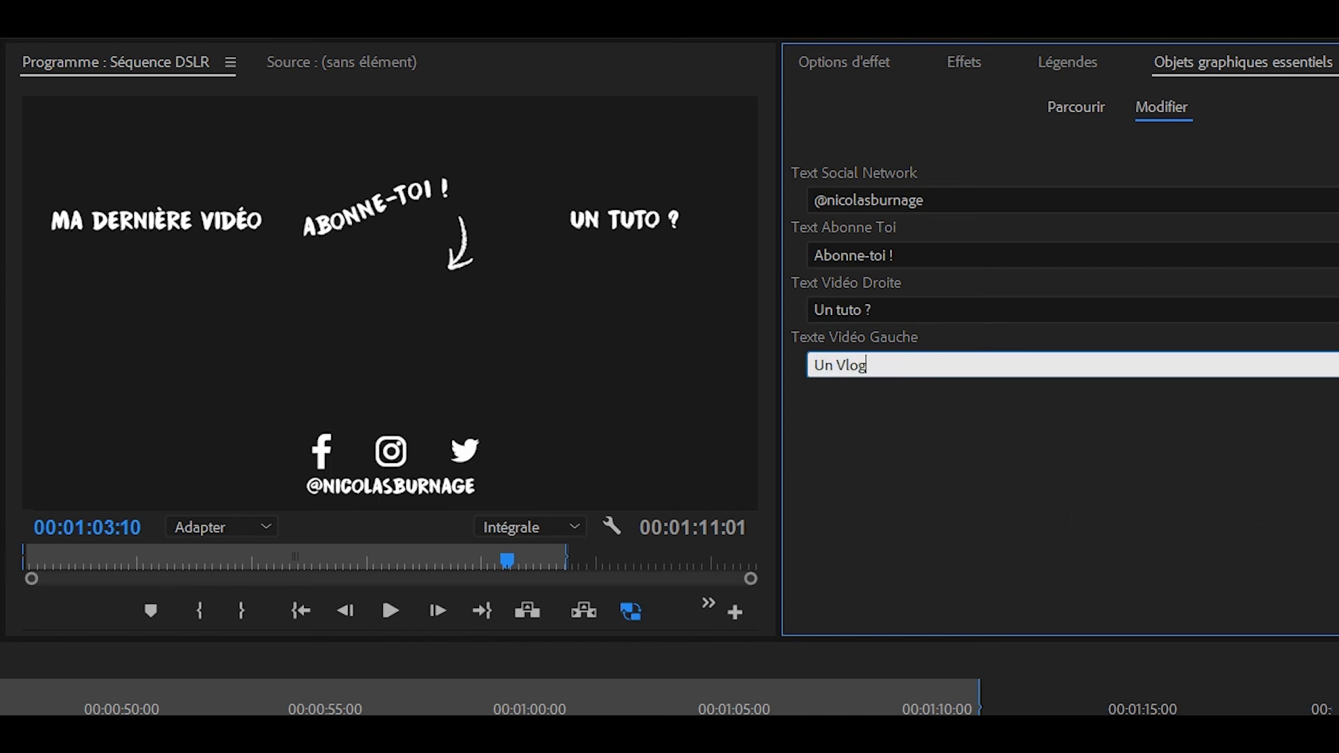
type(" ?")
left_click(1116, 520)
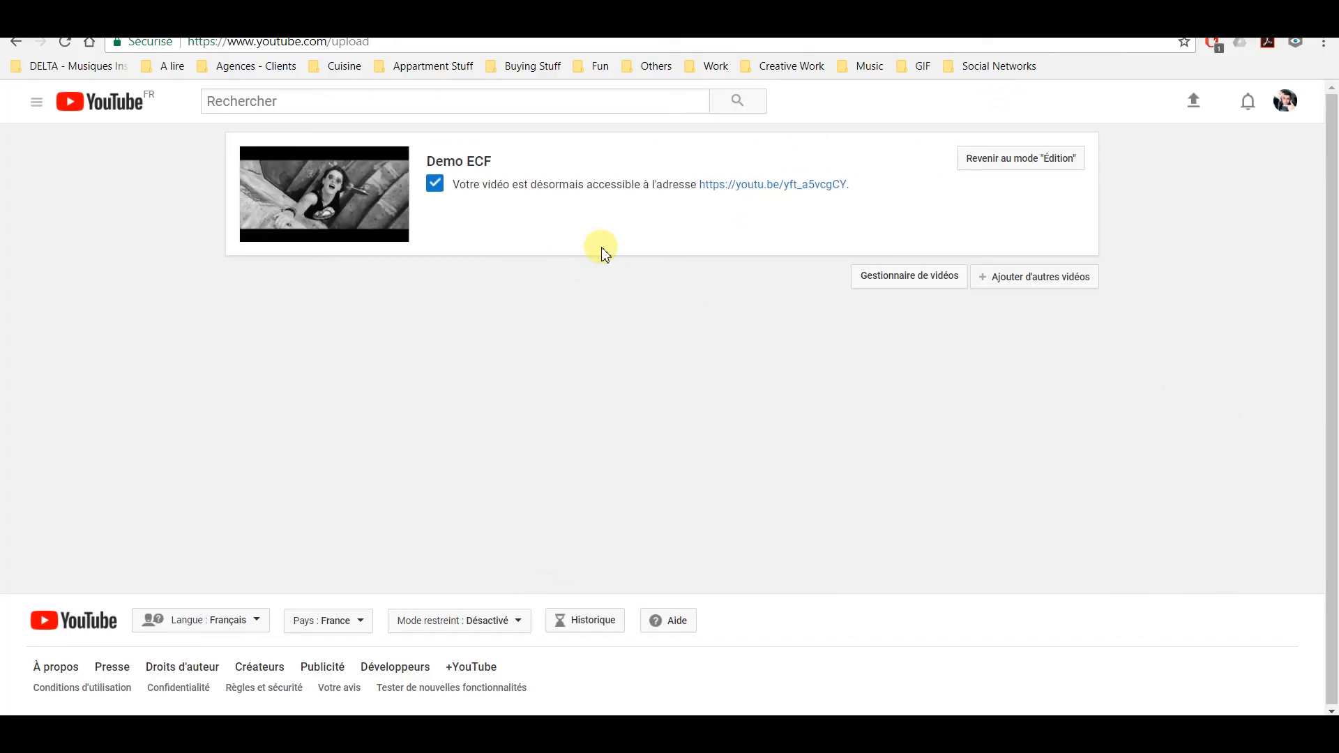
Step: Switch to YouTube, pause the uploaded Demo ECF video and open its Écrans de fin et annotations settings for editing
left_click(354, 197)
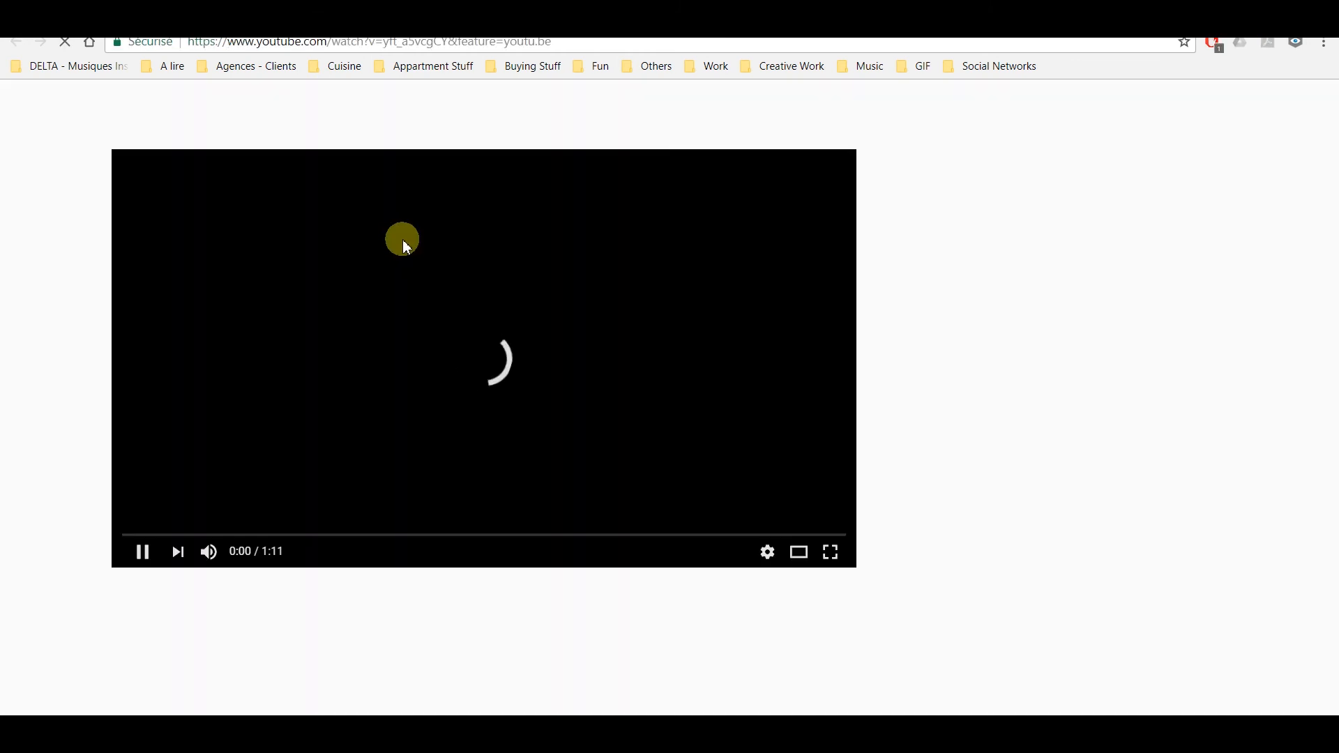
left_click(478, 376)
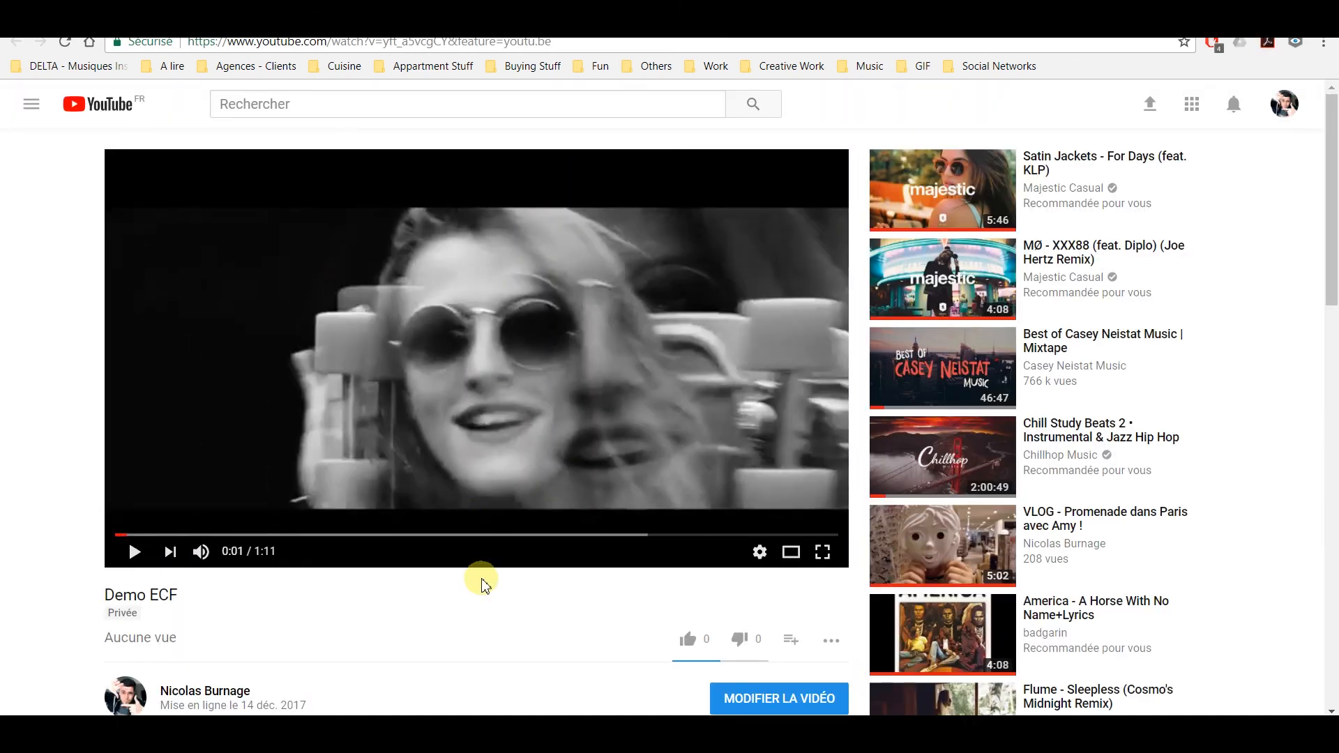
scroll(486, 603, "down", 1)
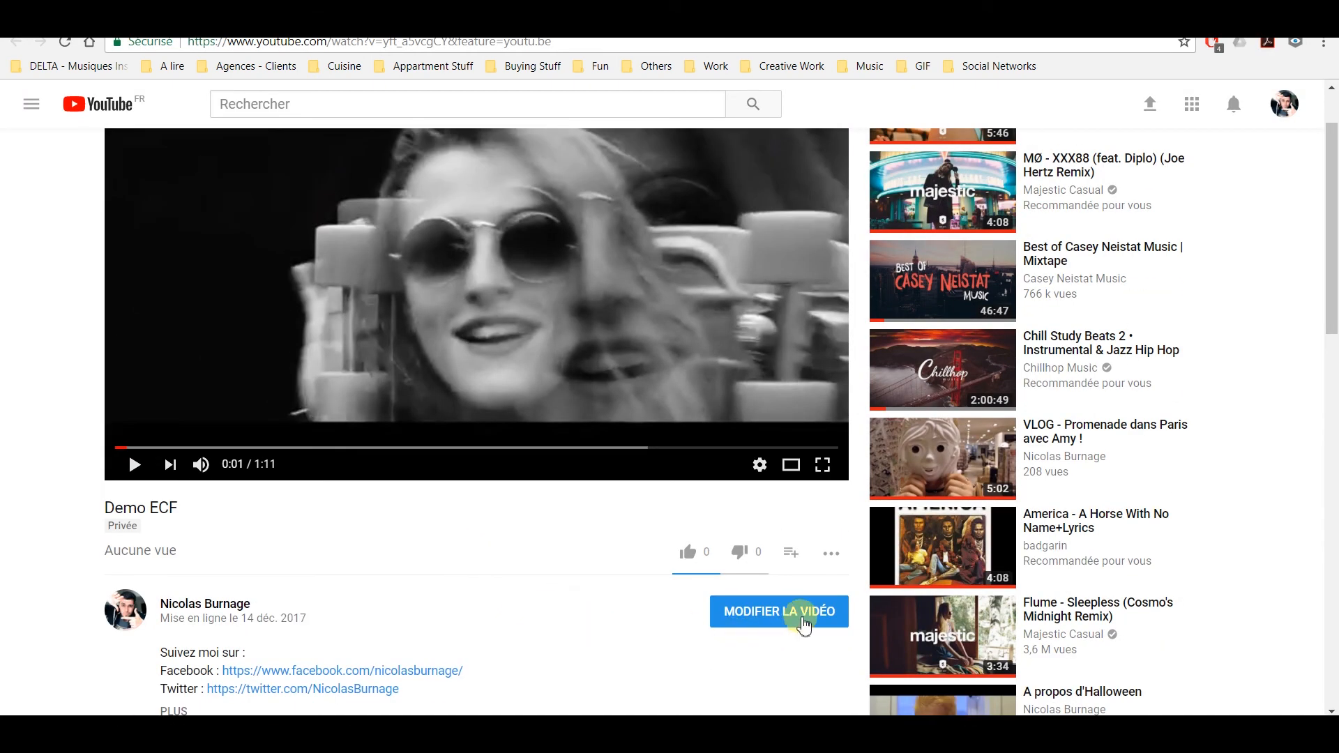
left_click(804, 623)
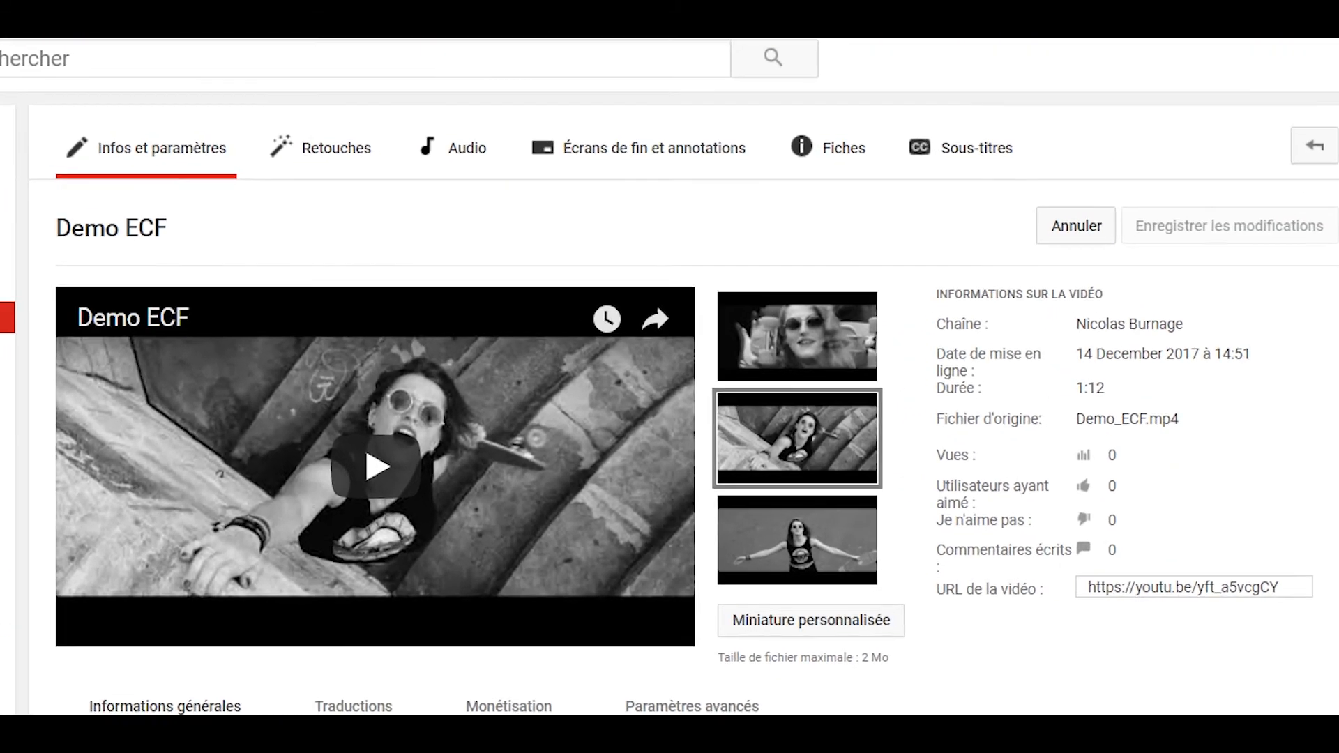
left_click(741, 171)
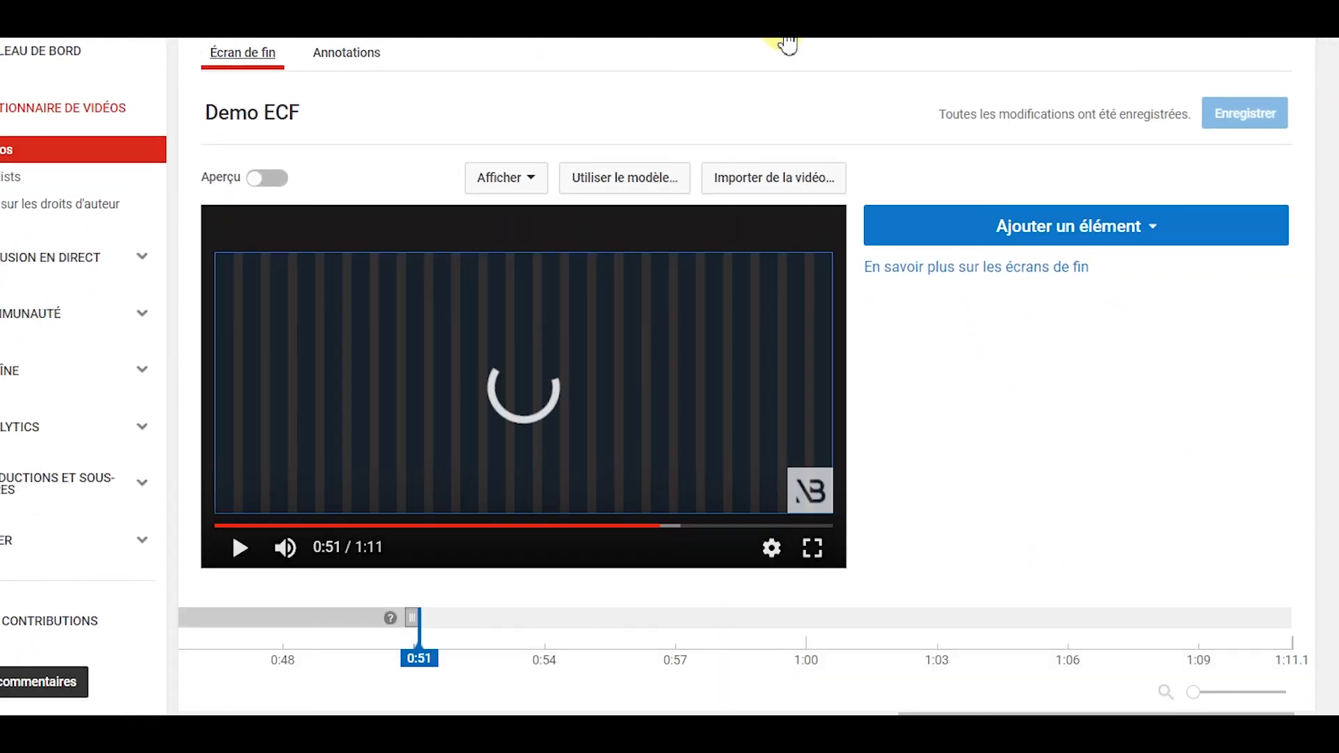
Step: Add Dernière vidéo mise en ligne, Contenu adapté au spectateur and S'abonner elements from 0:51, and save the end screen with its preview enabled
left_click(239, 547)
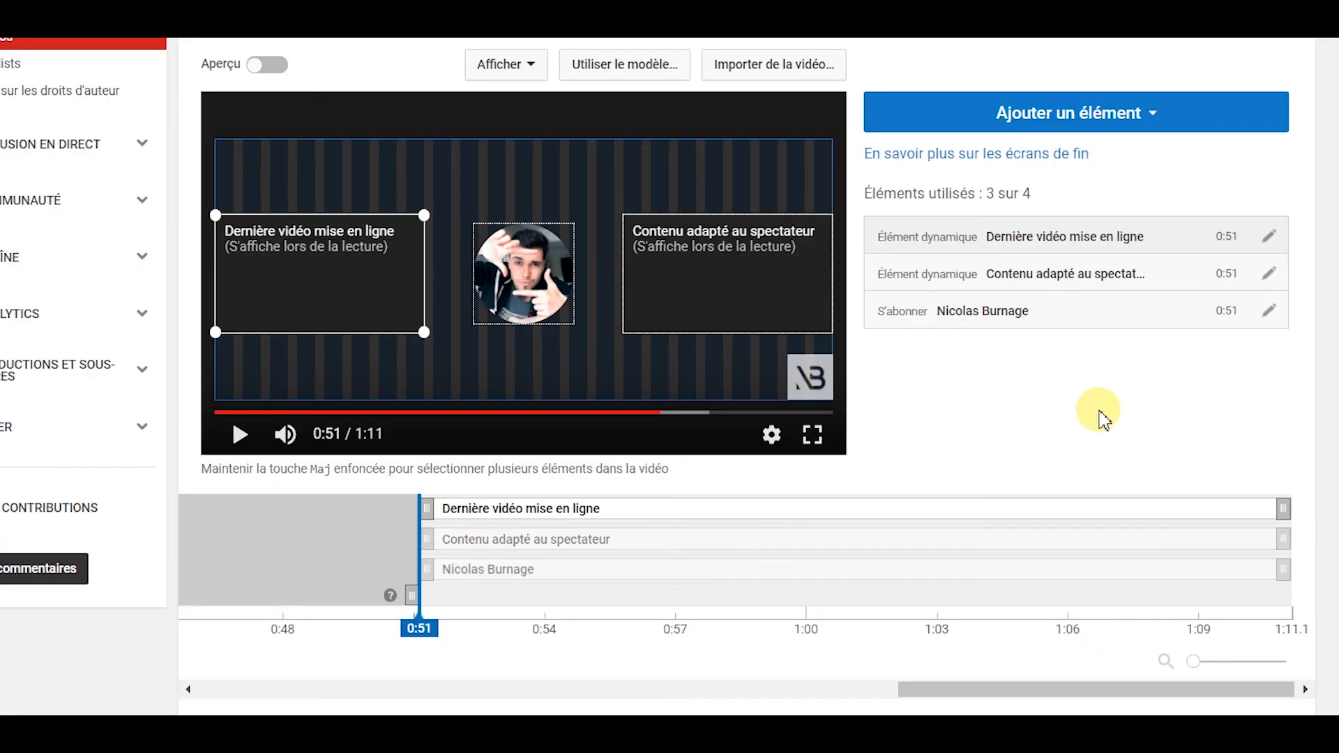
left_click(264, 70)
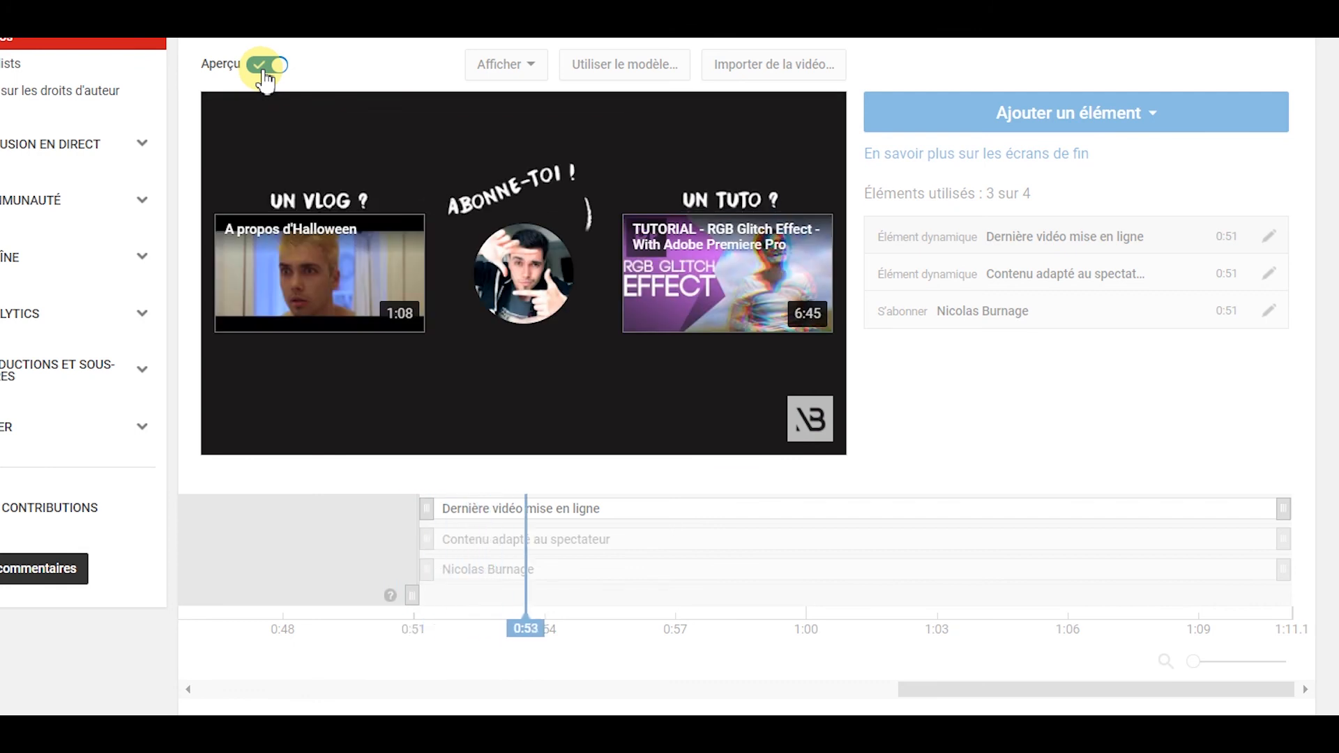
scroll(263, 83, "up", 2)
left_click(1270, 90)
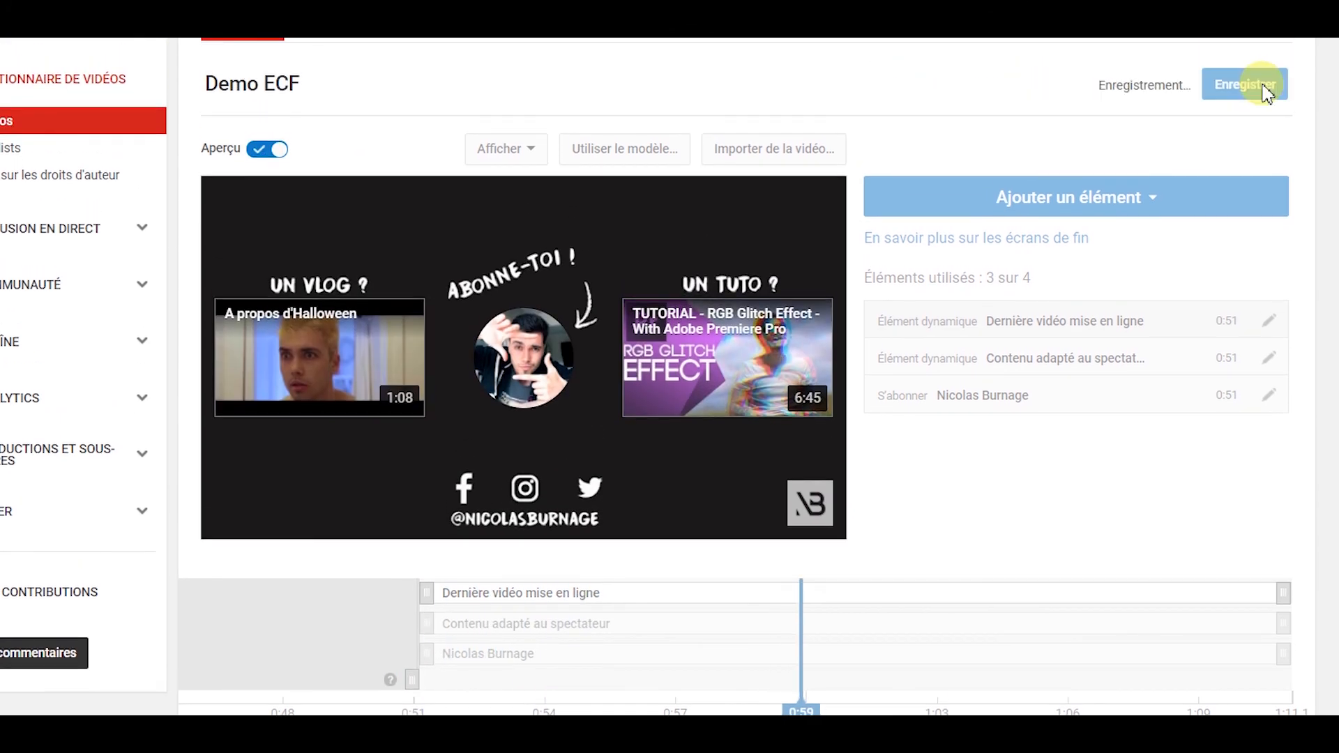